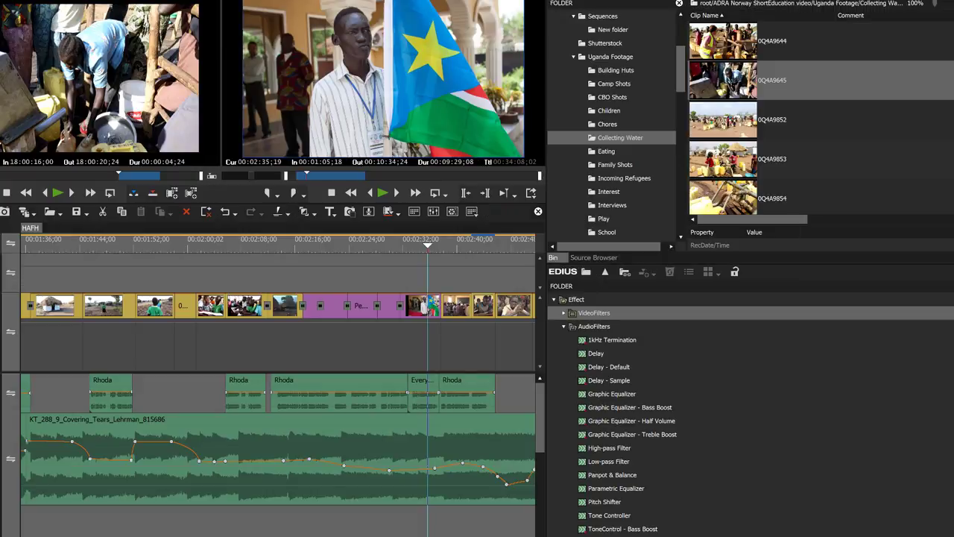
# Review the whole HAFH sequence at full length by scrubbing its timeline, and browse the footage folders in the bin.
pyautogui.press('ctrl+KP_Subtract')
pyautogui.press('ctrl+KP_Subtract')
pyautogui.press('ctrl+KP_Subtract')
pyautogui.press('ctrl+KP_Subtract')
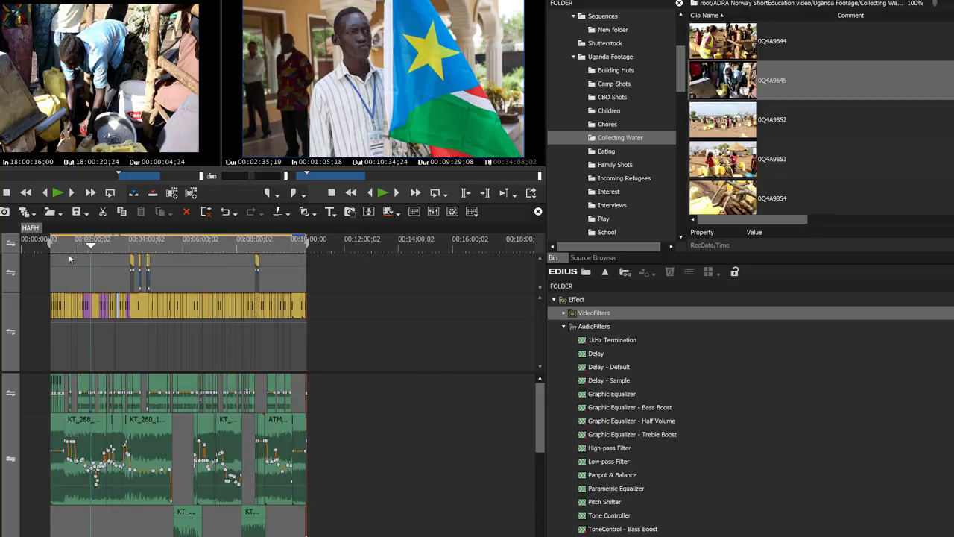
pyautogui.moveTo(96, 246); pyautogui.dragTo(161, 258)
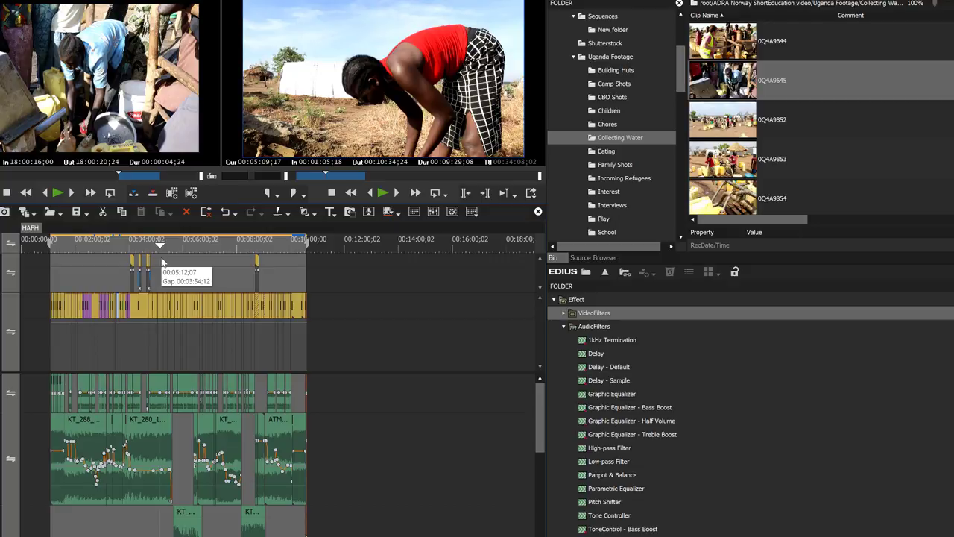
pyautogui.moveTo(681, 63); pyautogui.dragTo(644, 29)
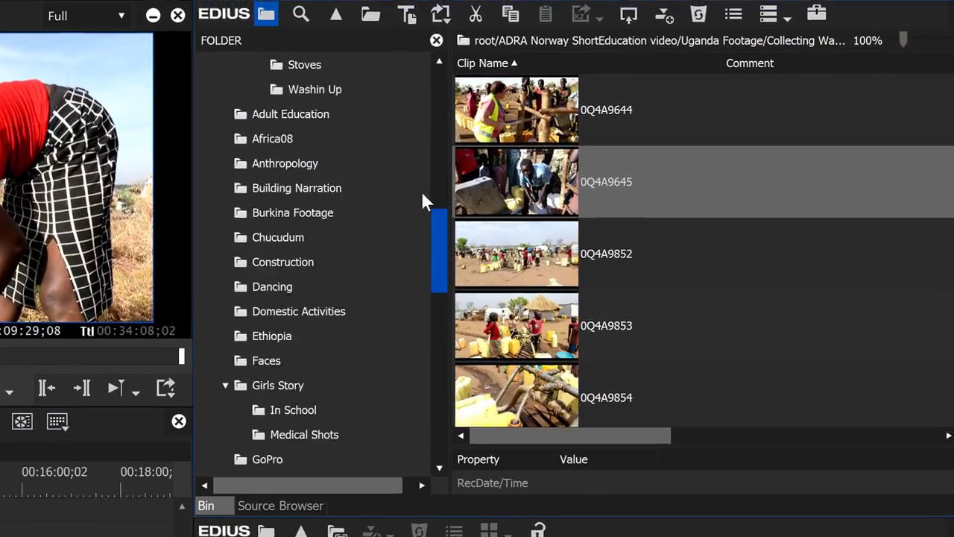
pyautogui.moveTo(422, 79); pyautogui.dragTo(441, 95)
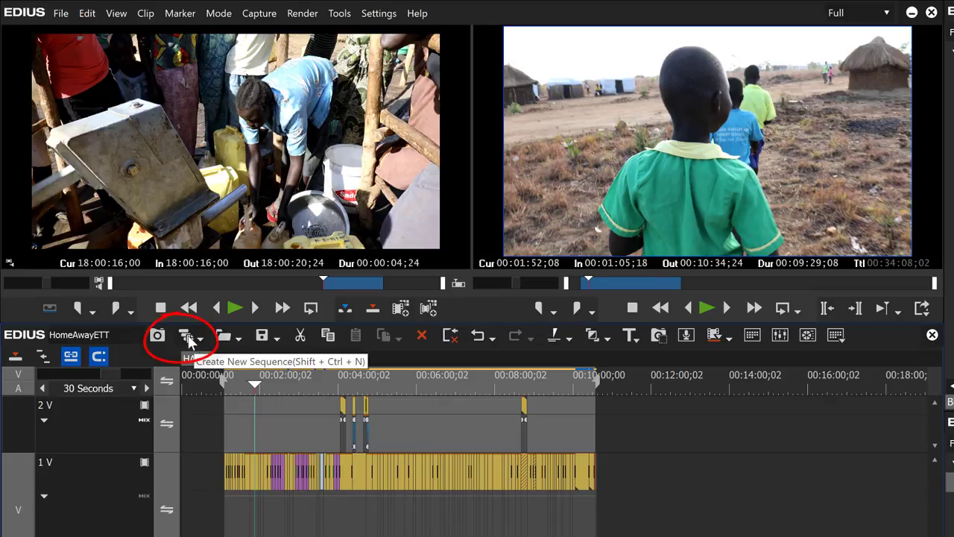
# Create a new sequence and name it Home Away from Home in its sequence settings.
pyautogui.click(187, 338)
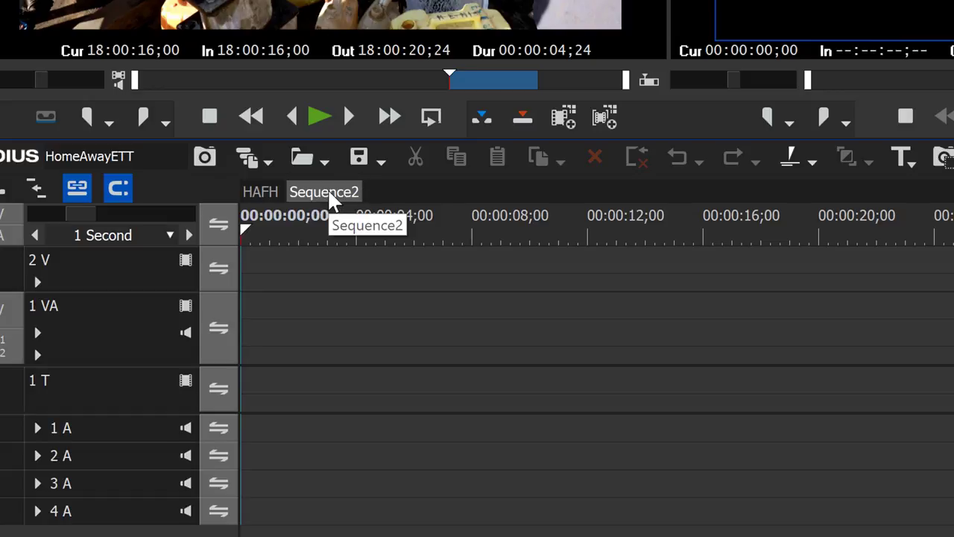
pyautogui.rightClick(331, 196)
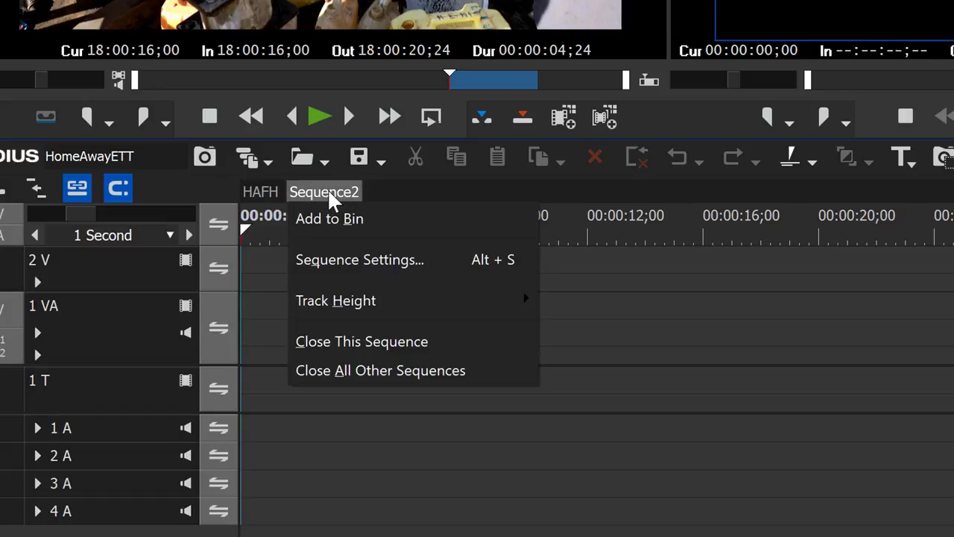
pyautogui.click(346, 259)
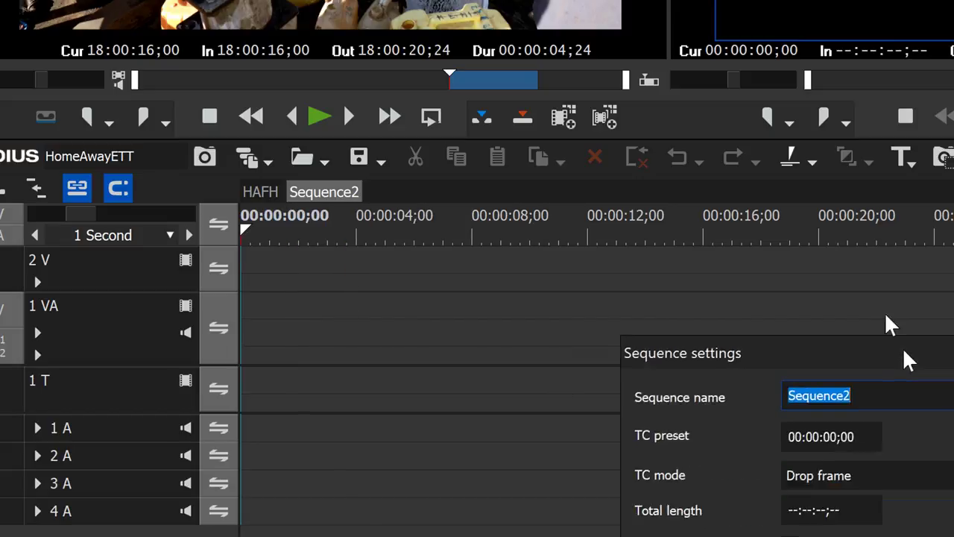
pyautogui.moveTo(861, 286); pyautogui.dragTo(848, 294)
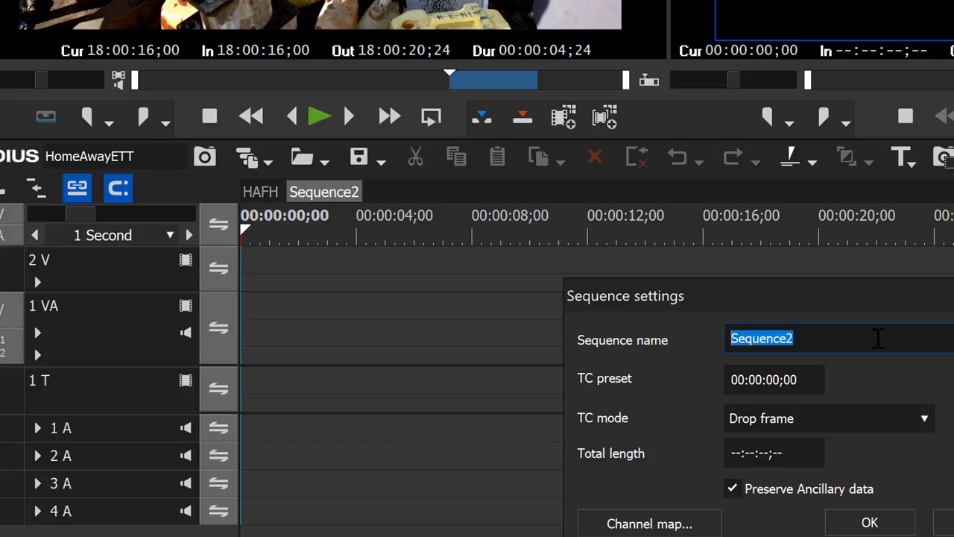
pyautogui.write('Home Away from Home')
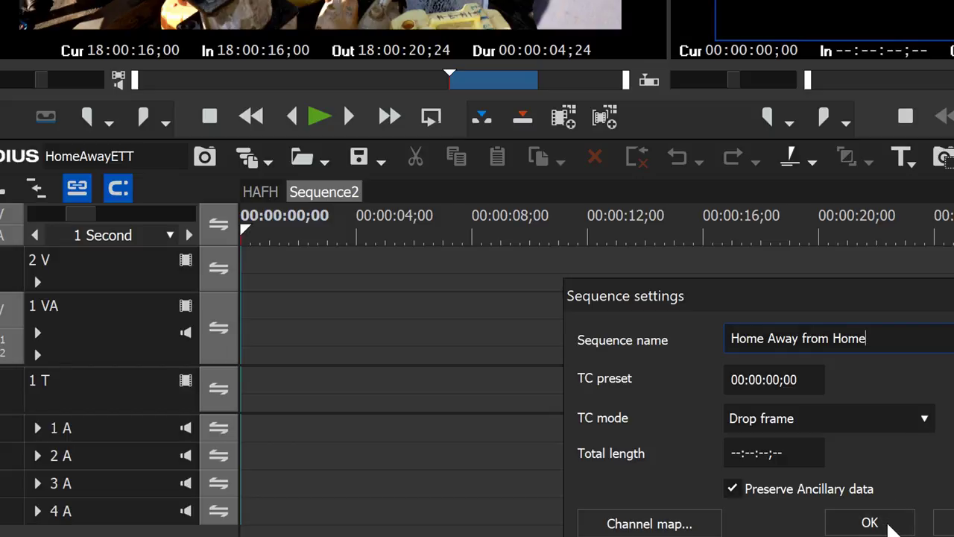
pyautogui.click(870, 522)
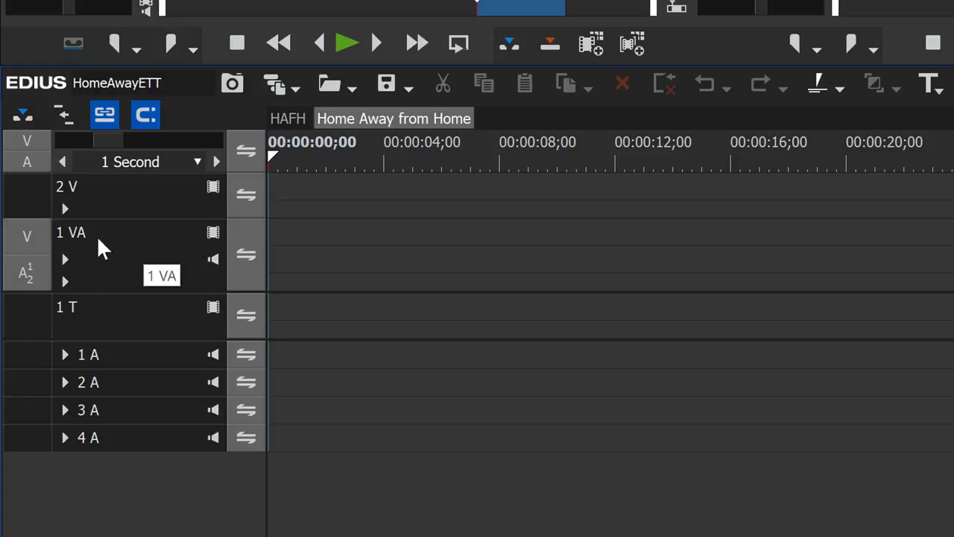
# Delete the 1 VA track and the 1 T title track from the new sequence.
pyautogui.rightClick(114, 247)
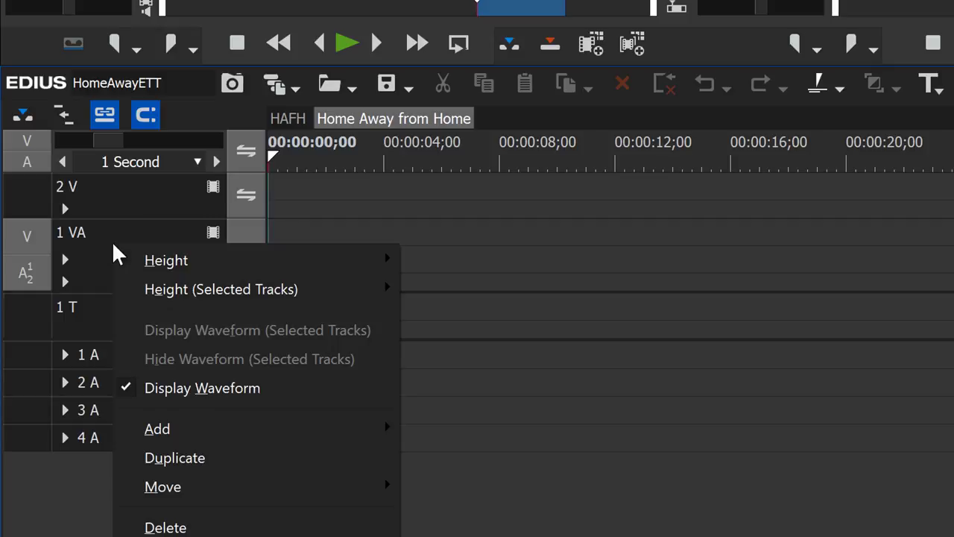
pyautogui.rightClick(108, 234)
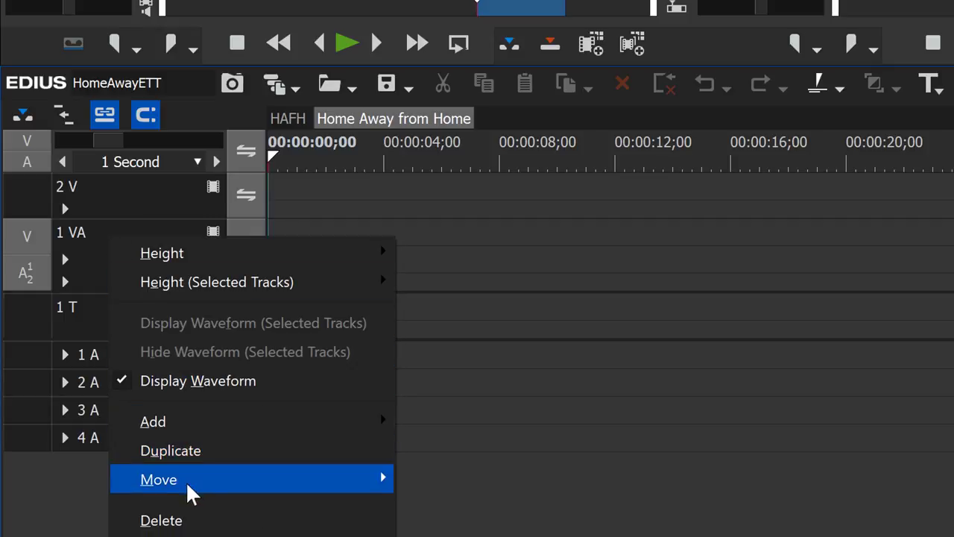
pyautogui.click(192, 521)
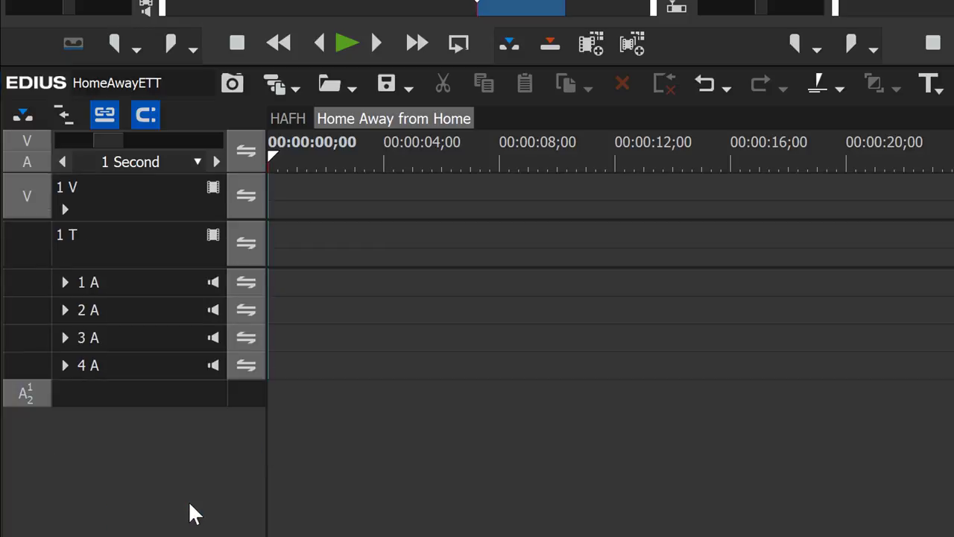
pyautogui.rightClick(115, 239)
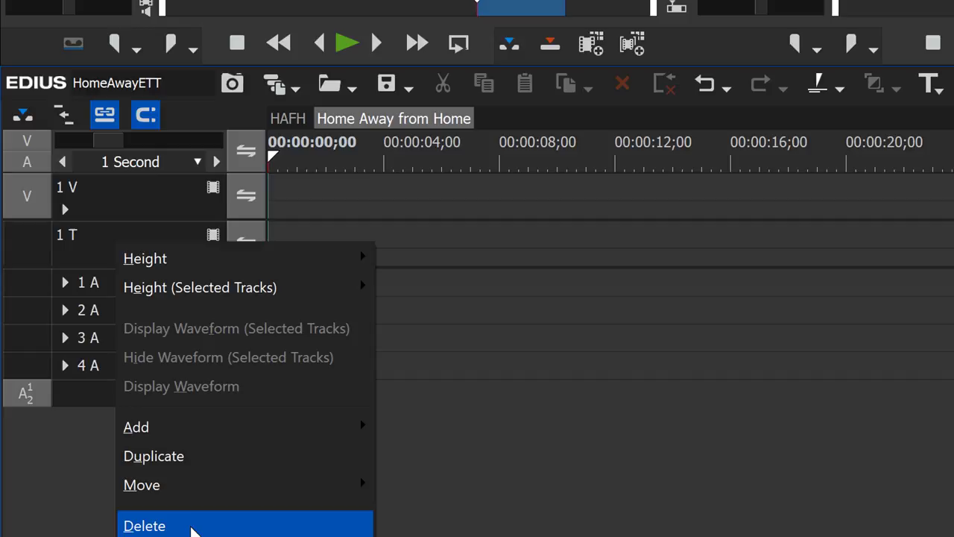
pyautogui.rightClick(90, 244)
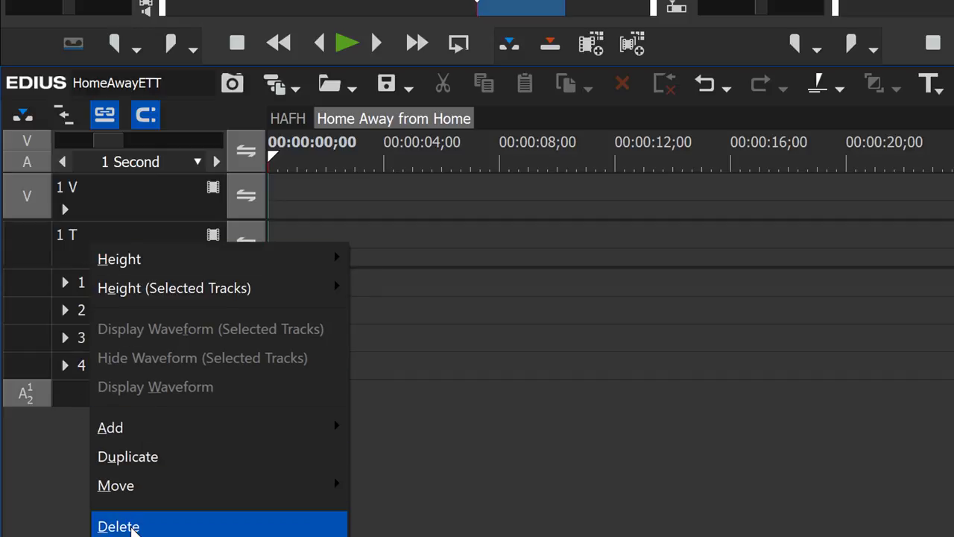
pyautogui.click(133, 528)
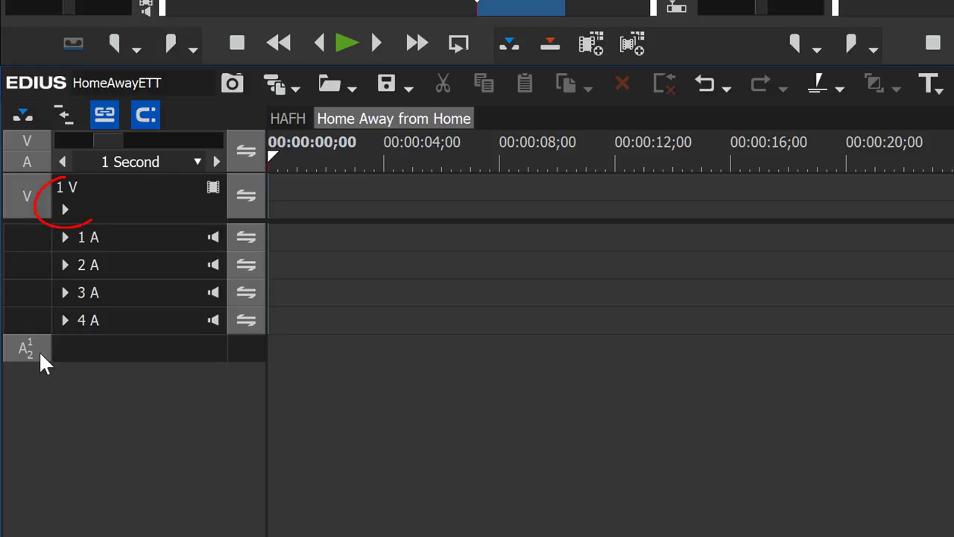
# Expand and enlarge the 1 V track, patch the source audio channel to track 1 A, and expand that audio track.
pyautogui.click(64, 208)
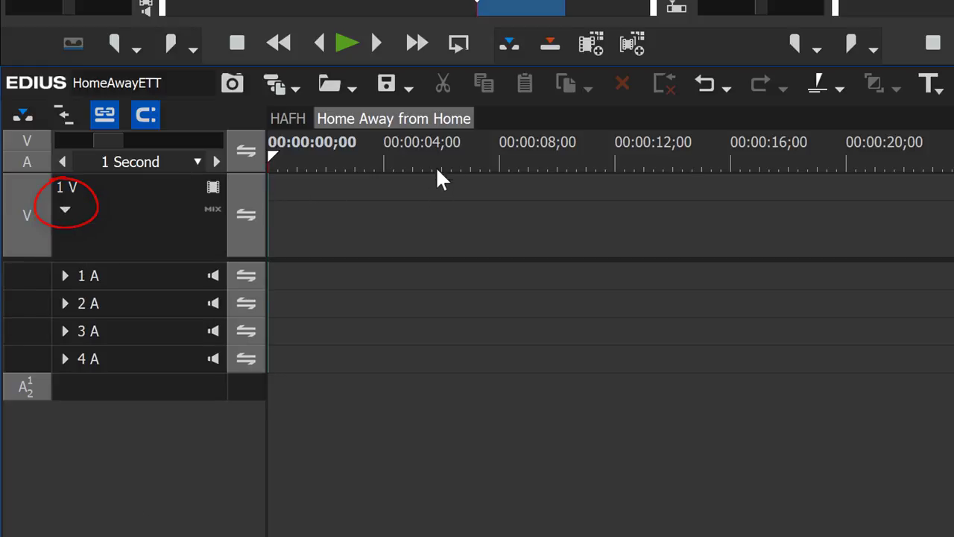
pyautogui.moveTo(170, 168)
pyautogui.mouseDown()
pyautogui.moveTo(171, 144)
pyautogui.moveTo(171, 170)
pyautogui.mouseUp()
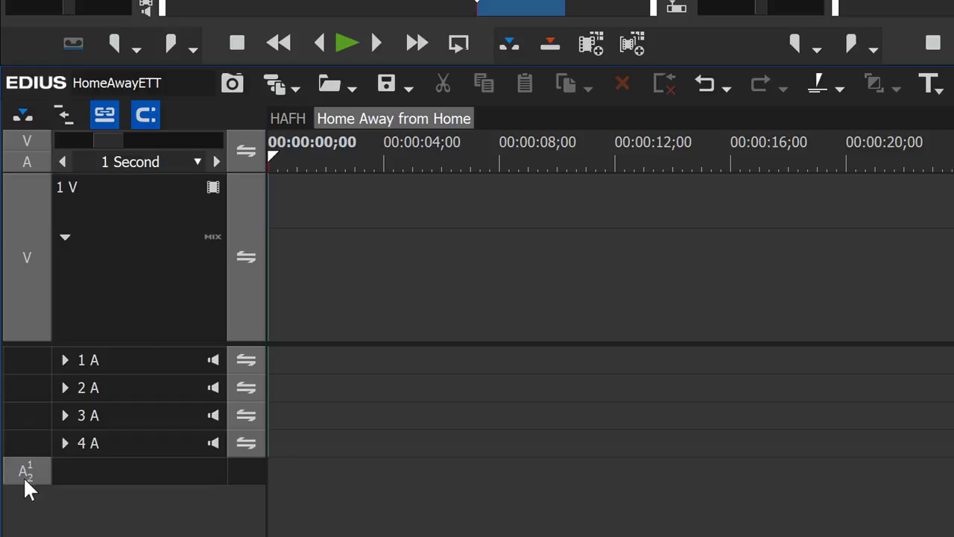
pyautogui.moveTo(26, 484); pyautogui.dragTo(23, 363)
pyautogui.click(66, 360)
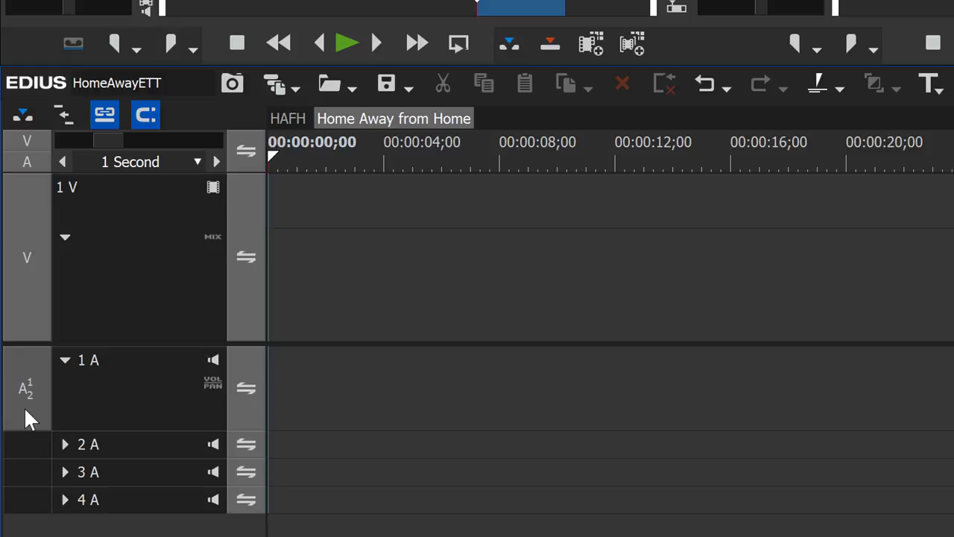
# Check that the source channel patched to track 1 A uses the Audio Source Channel (Stereo) option.
pyautogui.rightClick(25, 409)
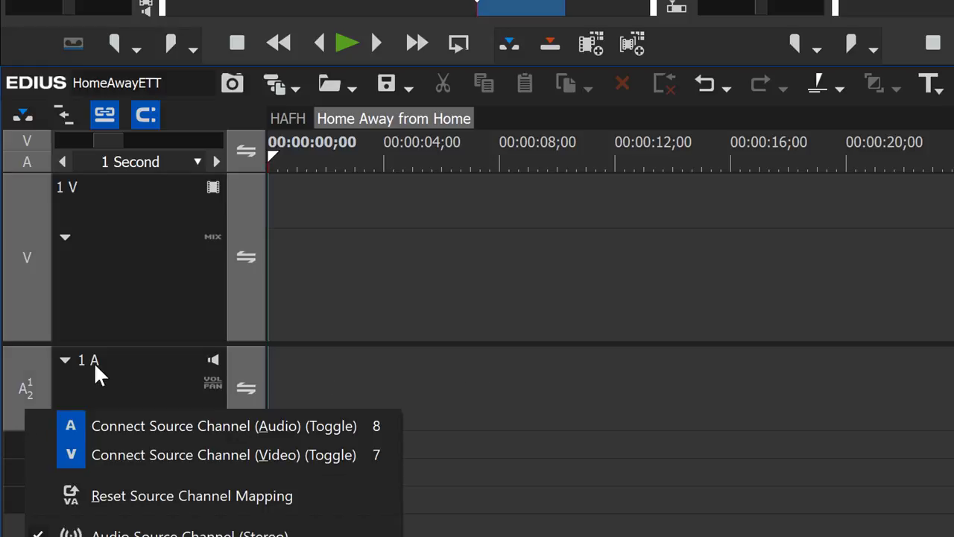
pyautogui.click(726, 420)
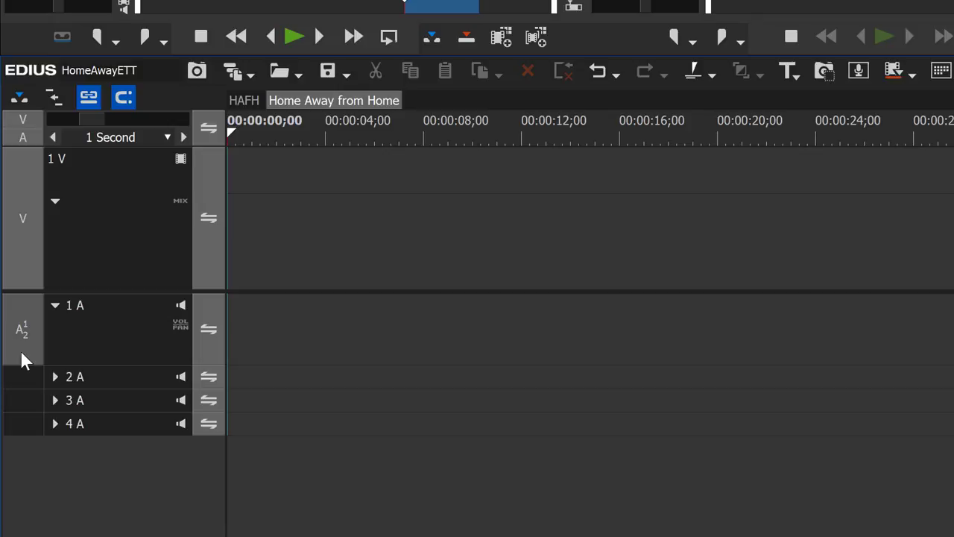
pyautogui.rightClick(21, 352)
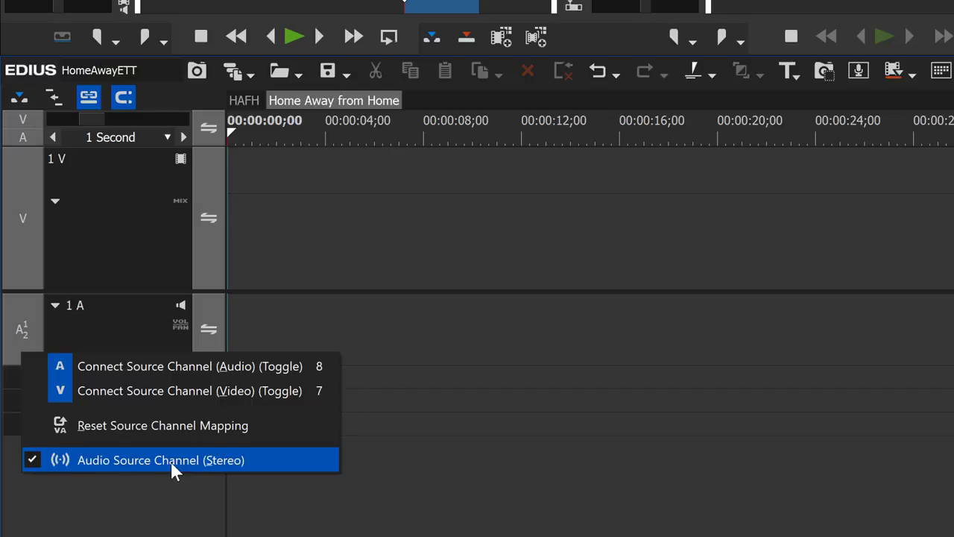
pyautogui.click(110, 460)
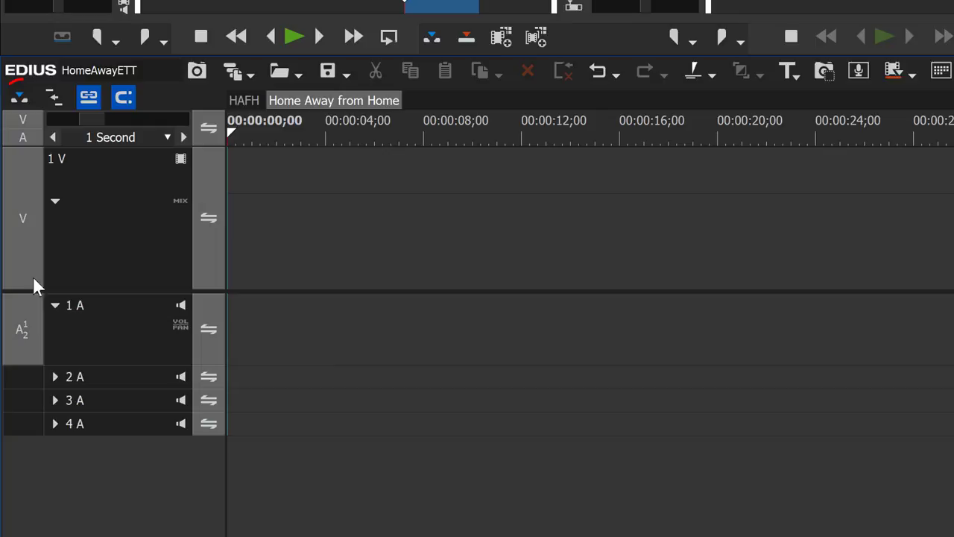
# Switch the timeline editing mode from insert to overwrite.
pyautogui.click(20, 103)
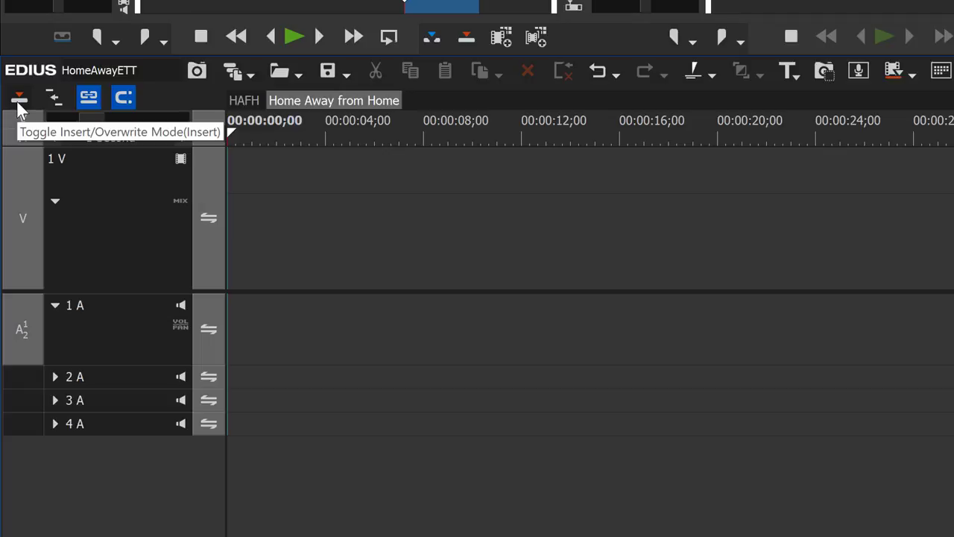
pyautogui.click(20, 101)
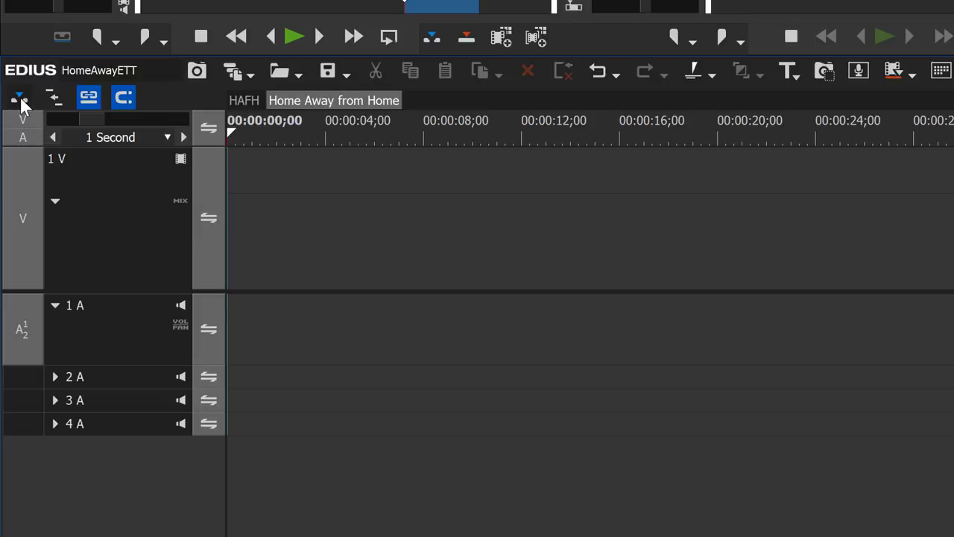
pyautogui.click(20, 102)
# Rename the 1 V video track as Main Video.
pyautogui.rightClick(62, 158)
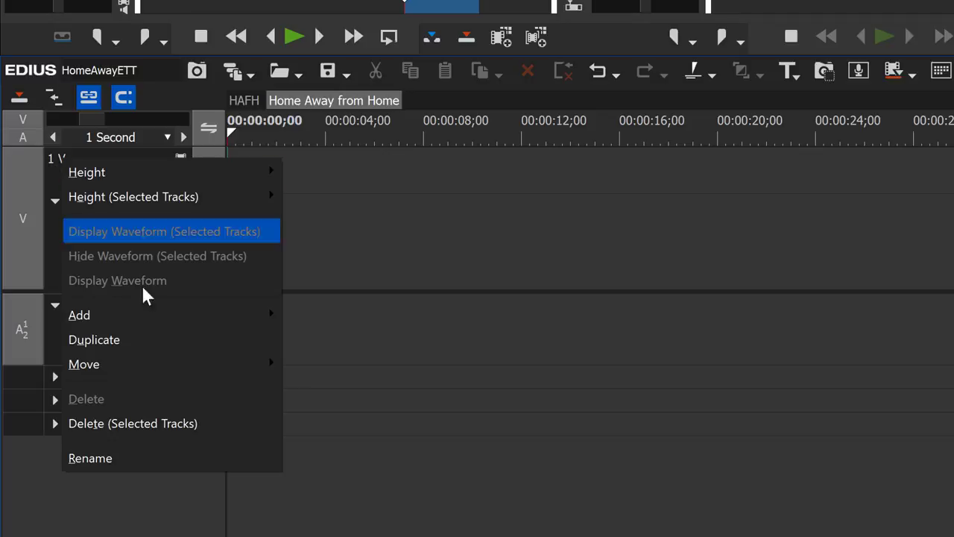
pyautogui.click(117, 459)
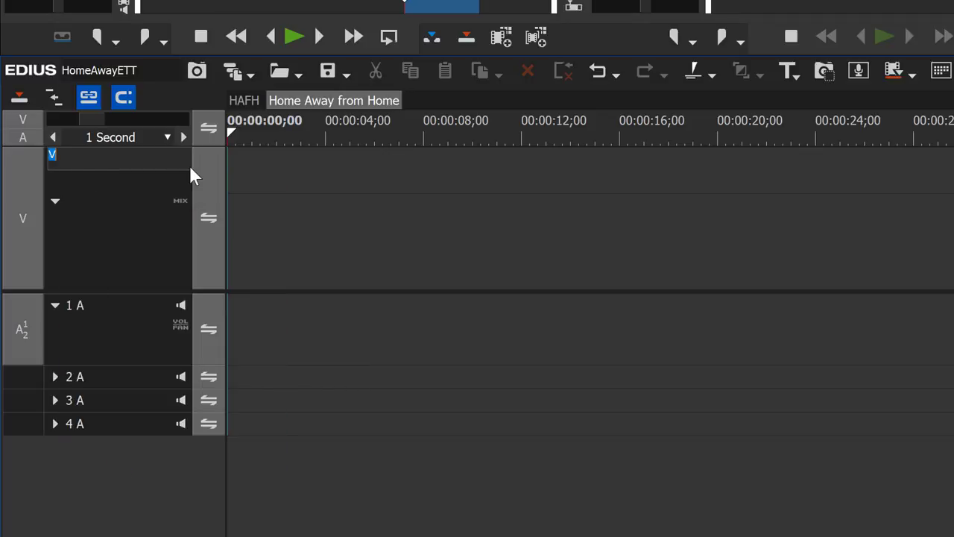
pyautogui.write('Main Video')
pyautogui.press('Return')
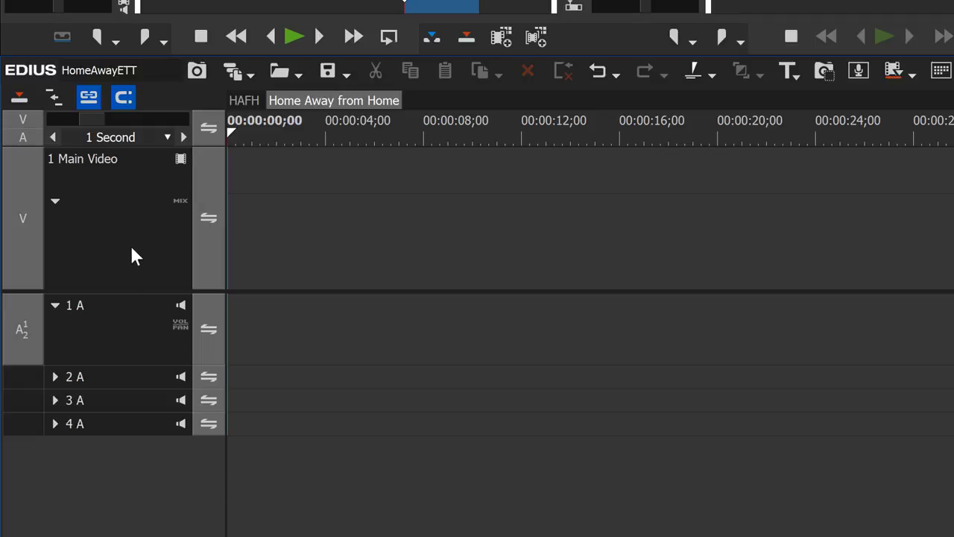
# Add 2 V tracks above the Main Video track.
pyautogui.rightClick(116, 222)
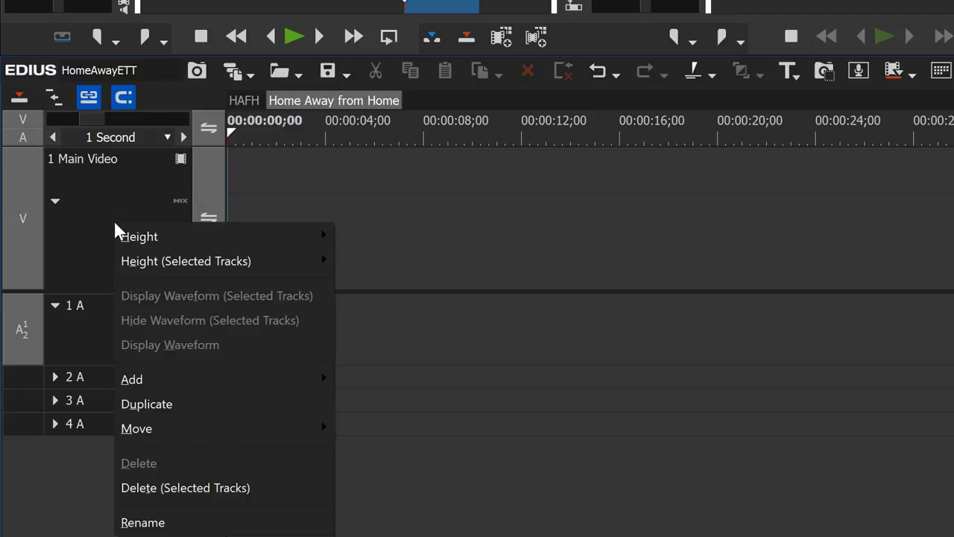
pyautogui.moveTo(159, 392)
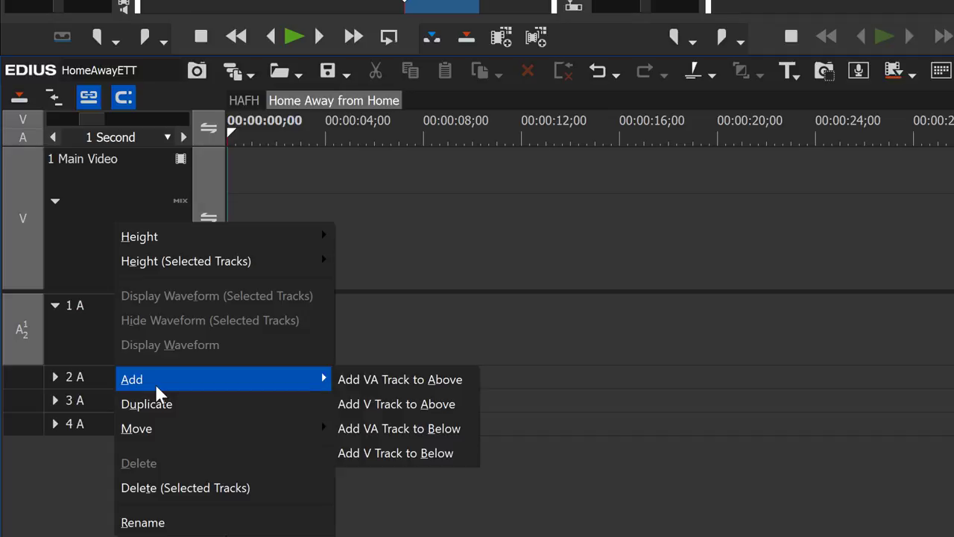
pyautogui.click(376, 407)
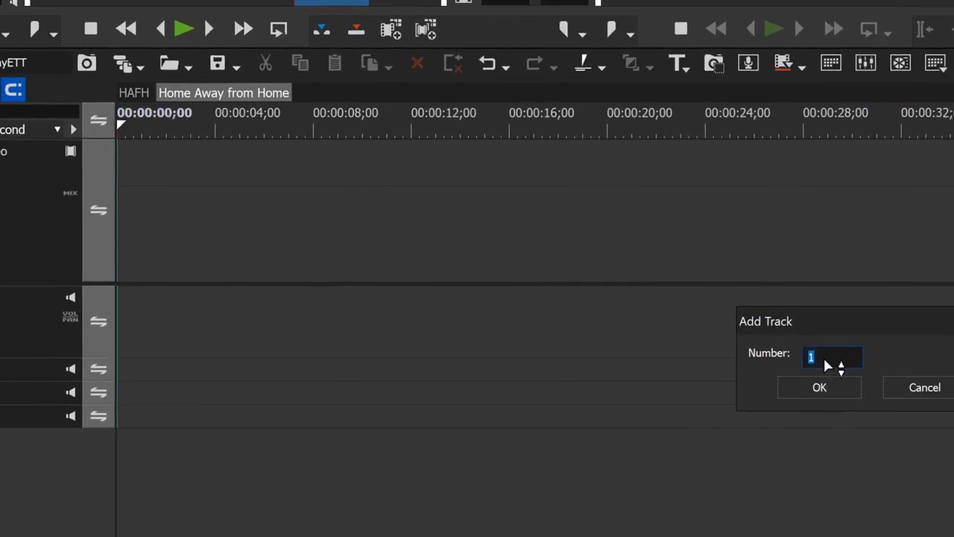
pyautogui.write('2')
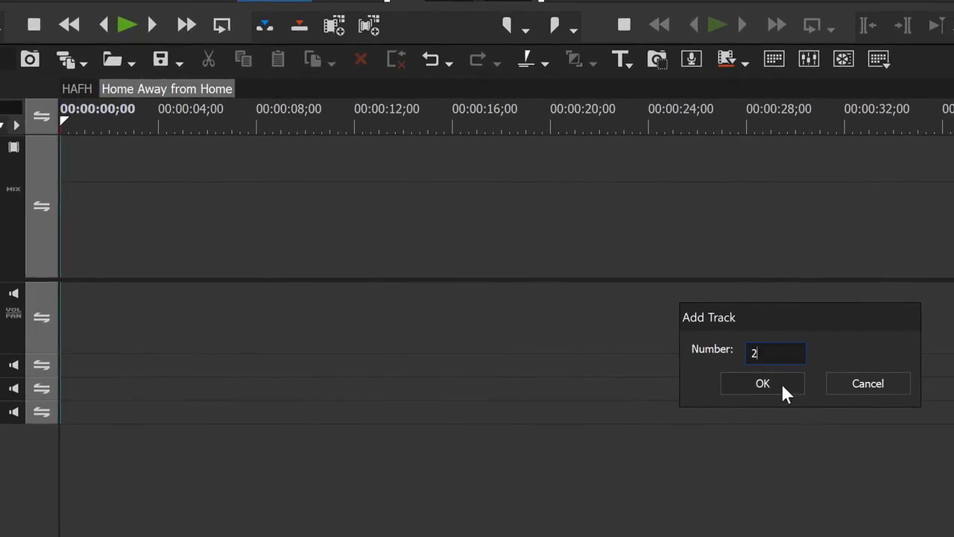
pyautogui.click(781, 383)
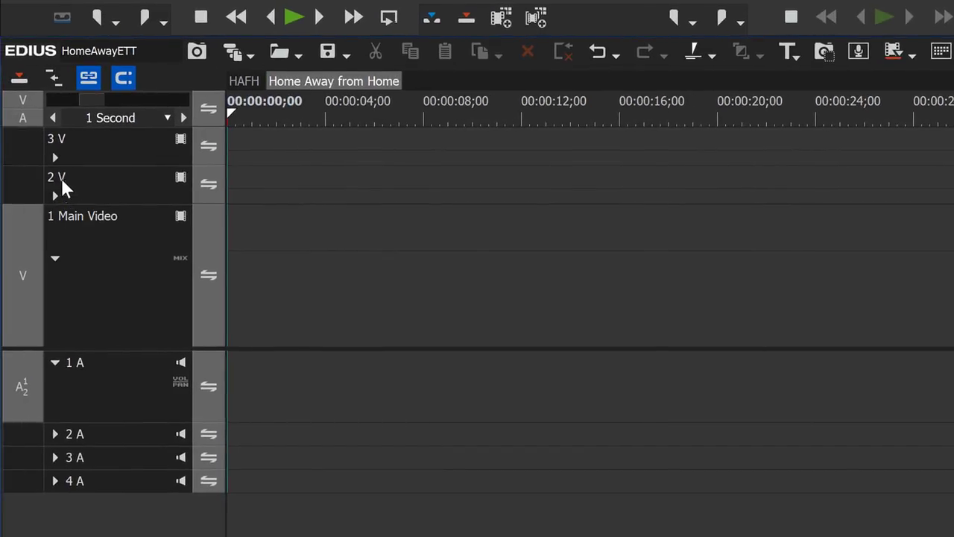
# Rename the 2 V track directly above Main Video as Graphics.
pyautogui.rightClick(61, 181)
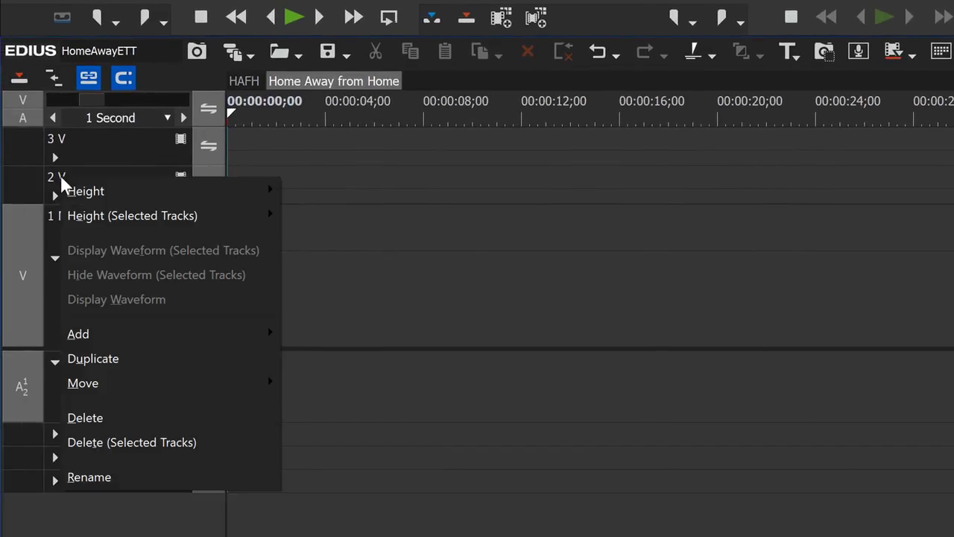
pyautogui.click(116, 477)
pyautogui.write('Graphics')
pyautogui.press('Return')
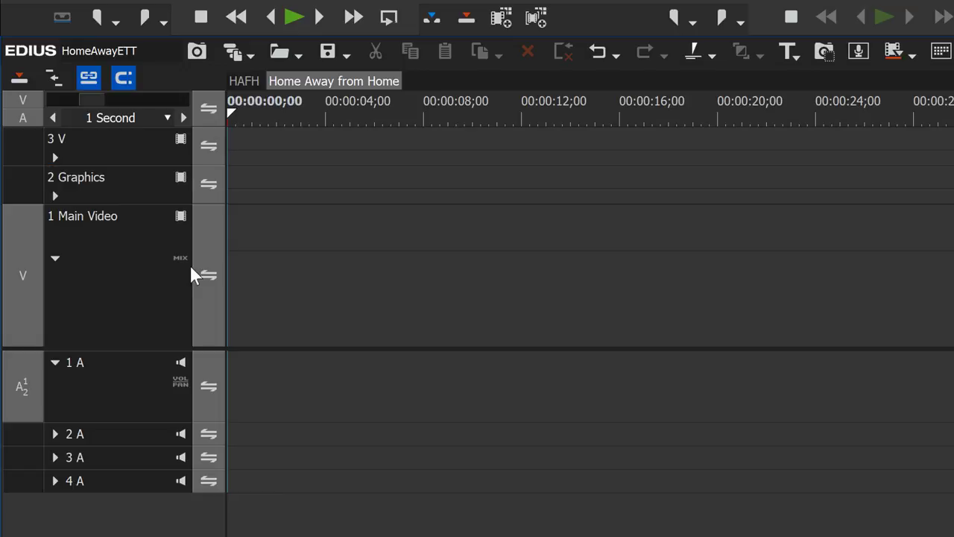
# Rename the 1 A audio track as Ambient Audio.
pyautogui.doubleClick(99, 363)
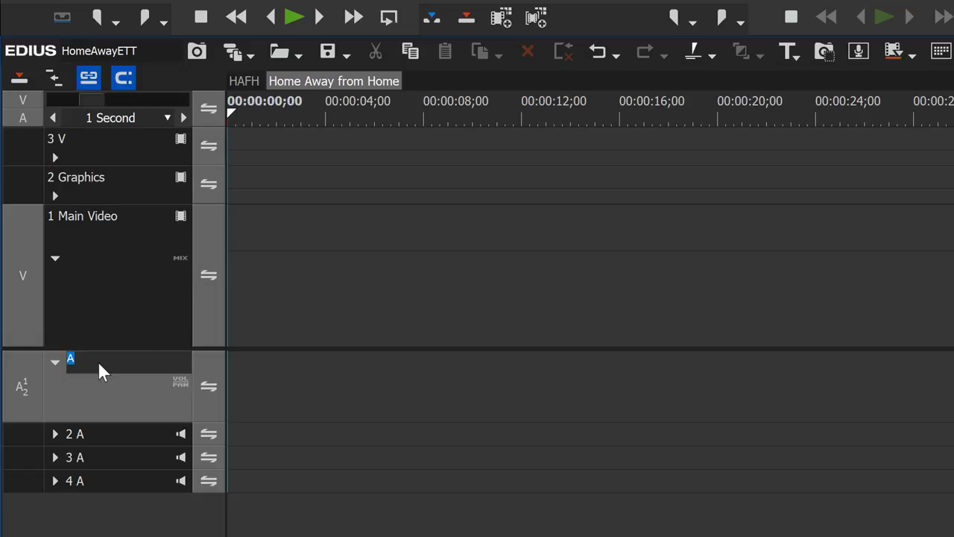
pyautogui.write('Ambient Audio')
pyautogui.press('Return')
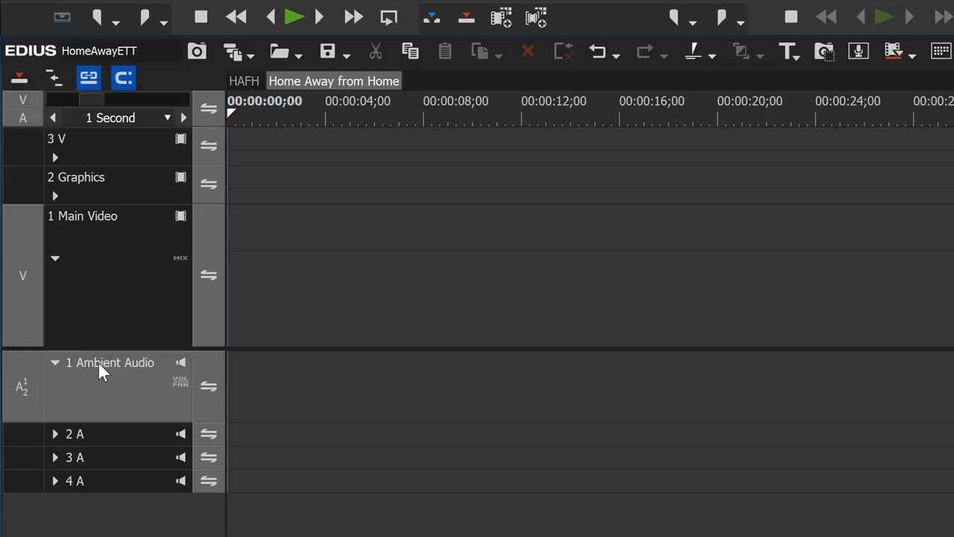
# Rename the 2 A audio track as Narration.
pyautogui.rightClick(87, 433)
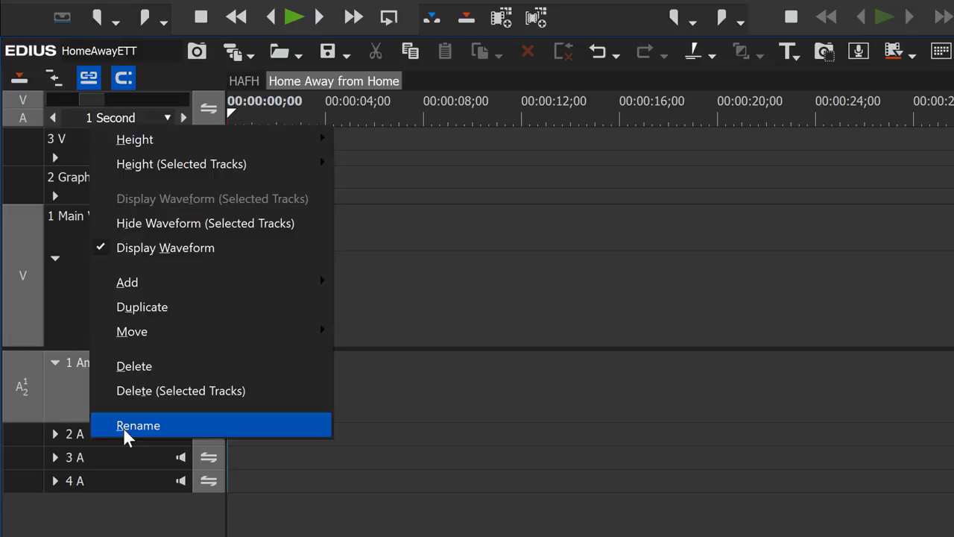
pyautogui.click(123, 426)
pyautogui.write('Na')
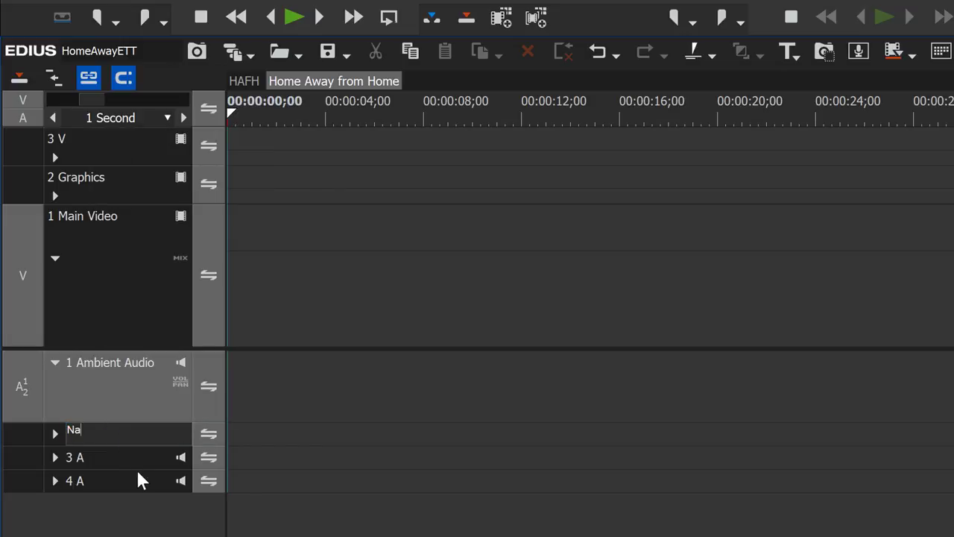
pyautogui.write('rration')
pyautogui.press('Return')
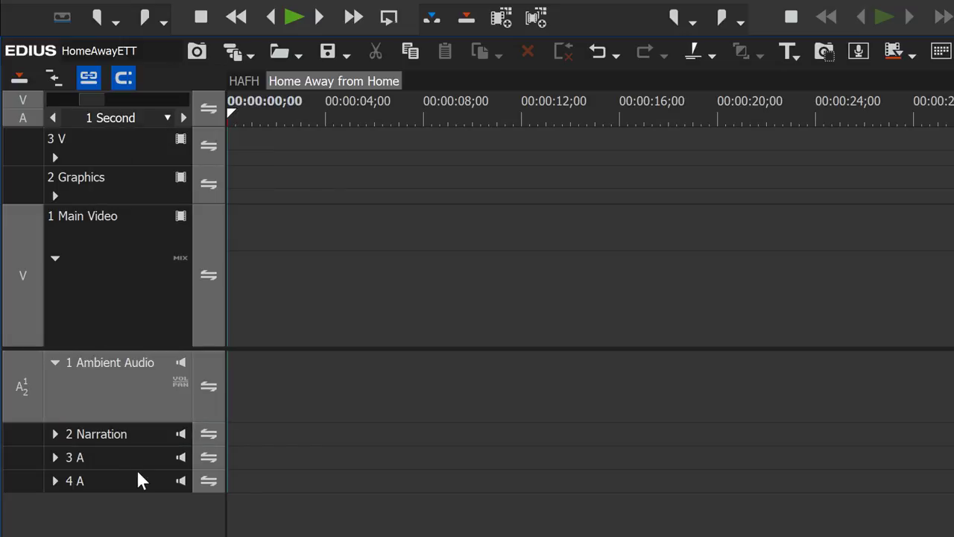
# Rename the 3 A audio track as Music Track.
pyautogui.rightClick(84, 462)
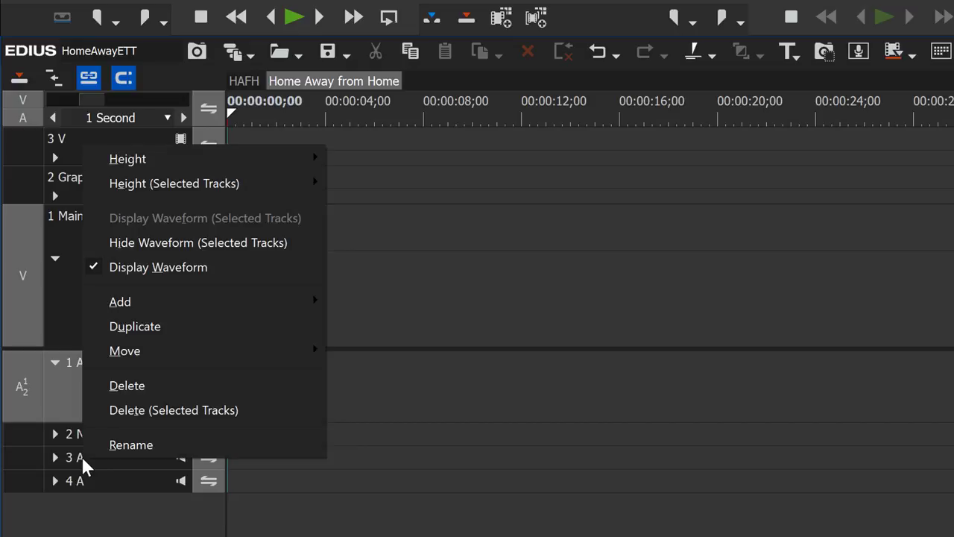
pyautogui.click(130, 443)
pyautogui.write('Music Track')
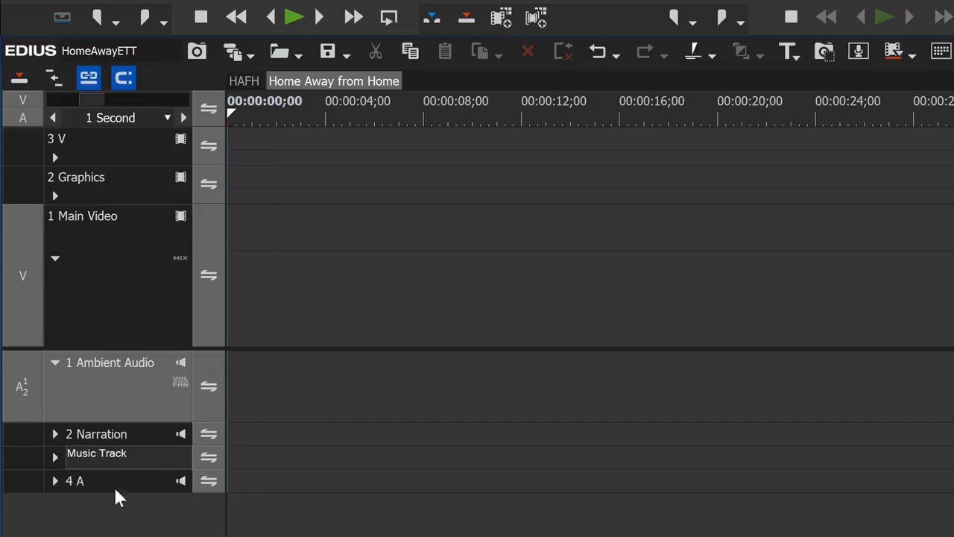
pyautogui.press('Return')
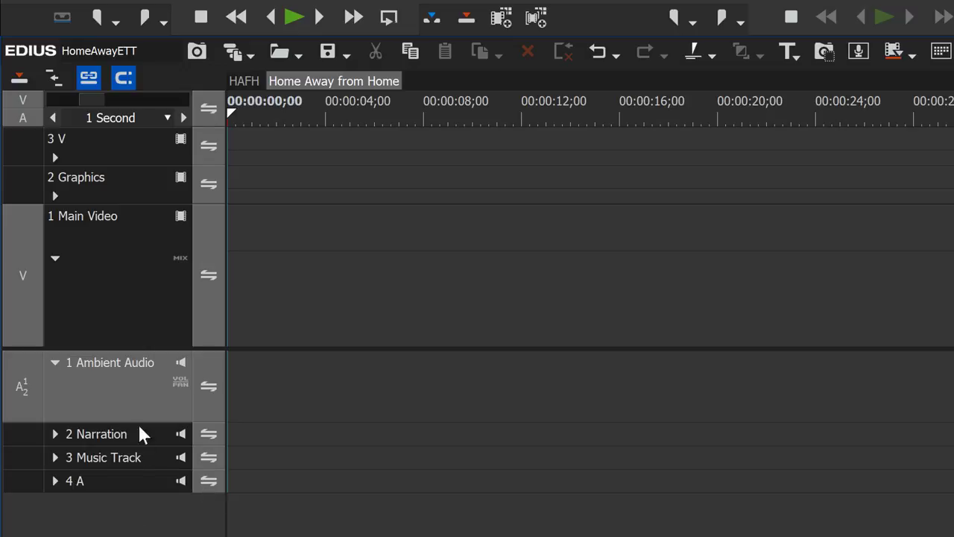
# Increase the height of the Ambient Audio track, and briefly expand the Narration track before collapsing it again.
pyautogui.moveTo(120, 347); pyautogui.dragTo(126, 326)
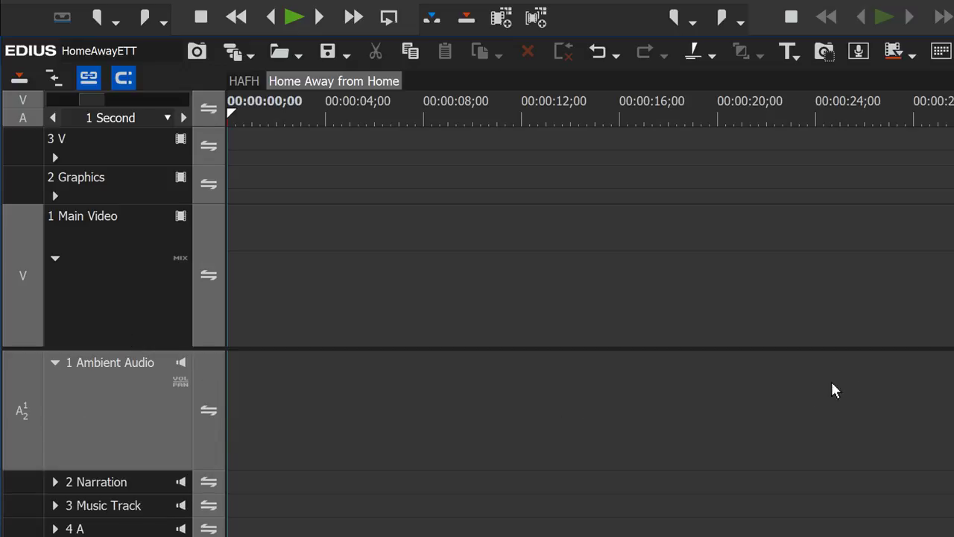
pyautogui.moveTo(126, 341)
pyautogui.mouseDown()
pyautogui.moveTo(127, 327)
pyautogui.moveTo(124, 358)
pyautogui.mouseUp()
pyautogui.click(55, 483)
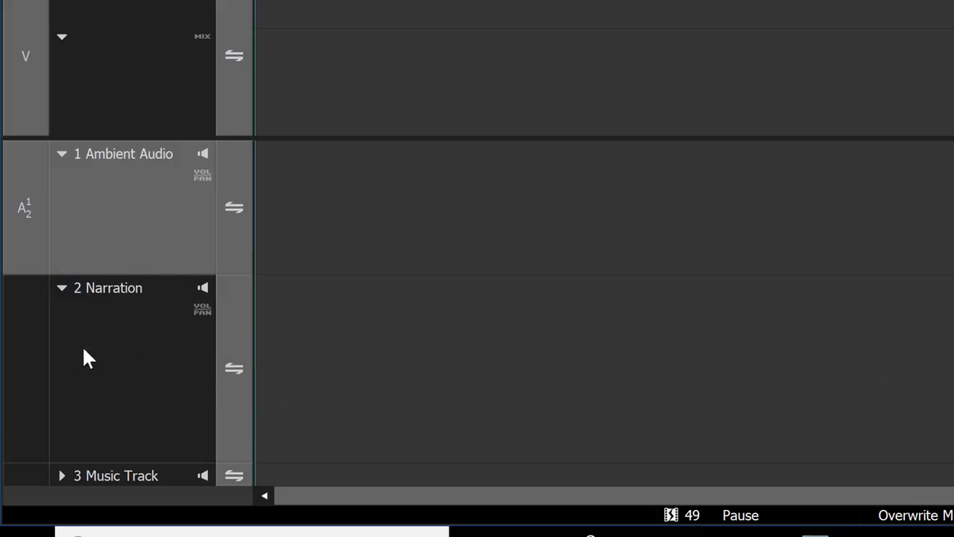
pyautogui.click(61, 289)
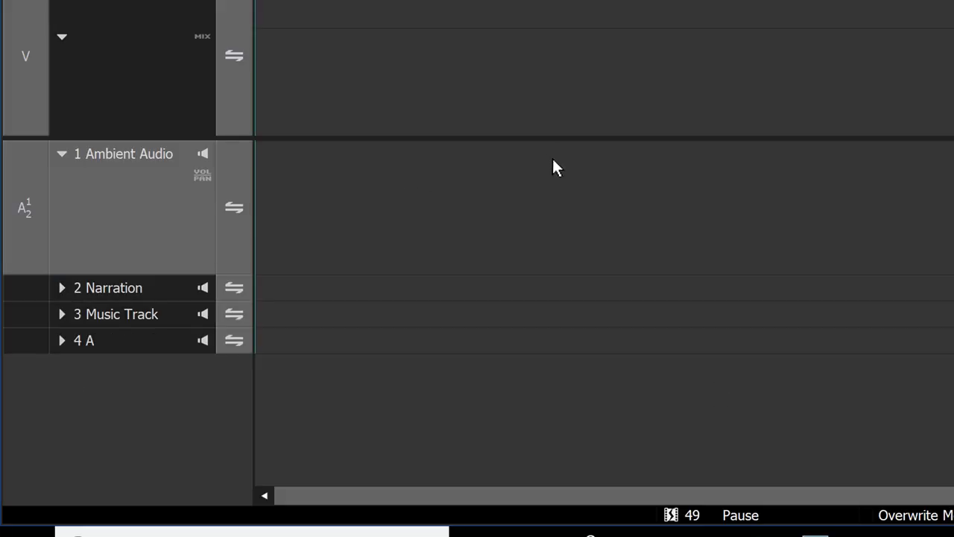
# Place the Network288 - Track 44 clip from the Music for HAFH folder on the Music Track, starting at about 6 seconds.
pyautogui.click(25, 206)
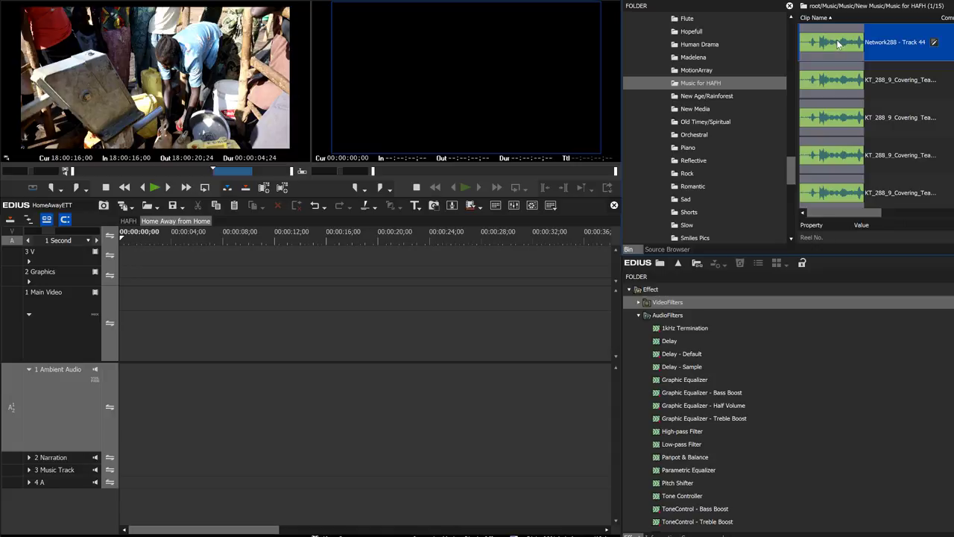
pyautogui.moveTo(838, 39); pyautogui.dragTo(204, 477)
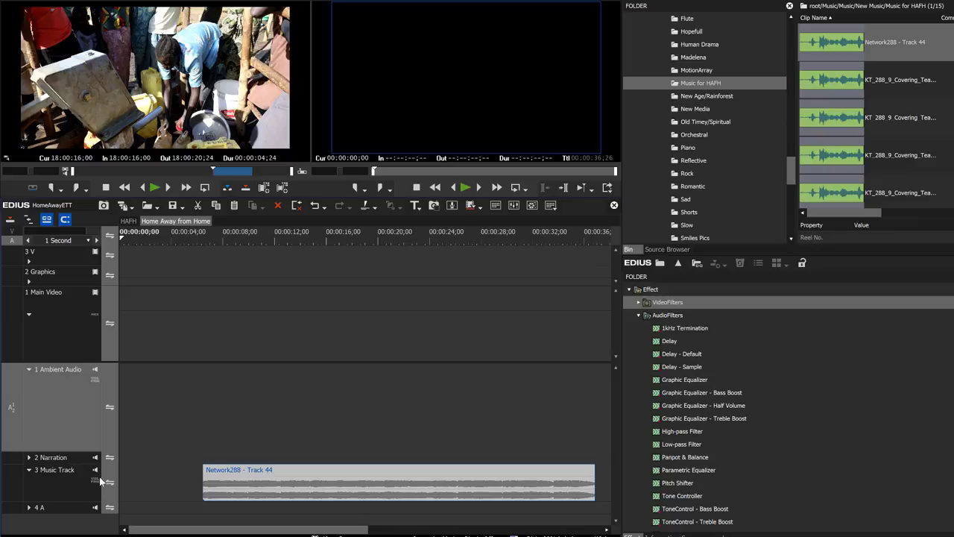
# Play back part of the music clip on the Music Track from about 10 seconds.
pyautogui.moveTo(375, 235); pyautogui.dragTo(244, 287)
pyautogui.press('space')
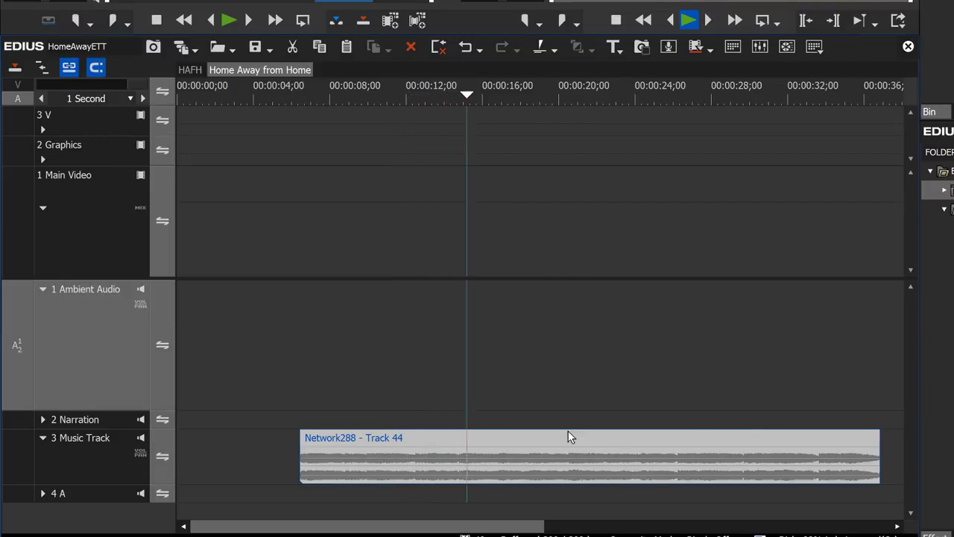
pyautogui.press('space')
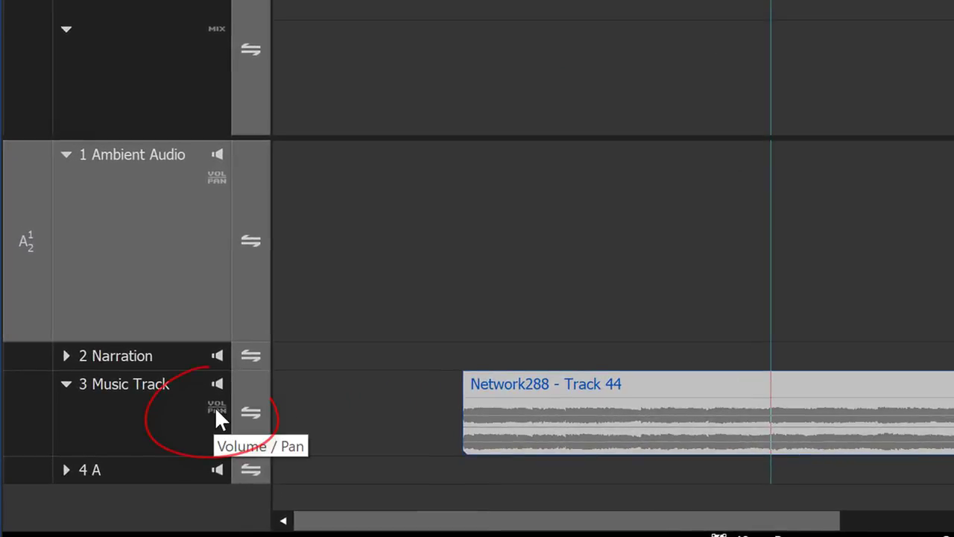
# Show the volume line on the Music Track and make the track taller.
pyautogui.click(215, 406)
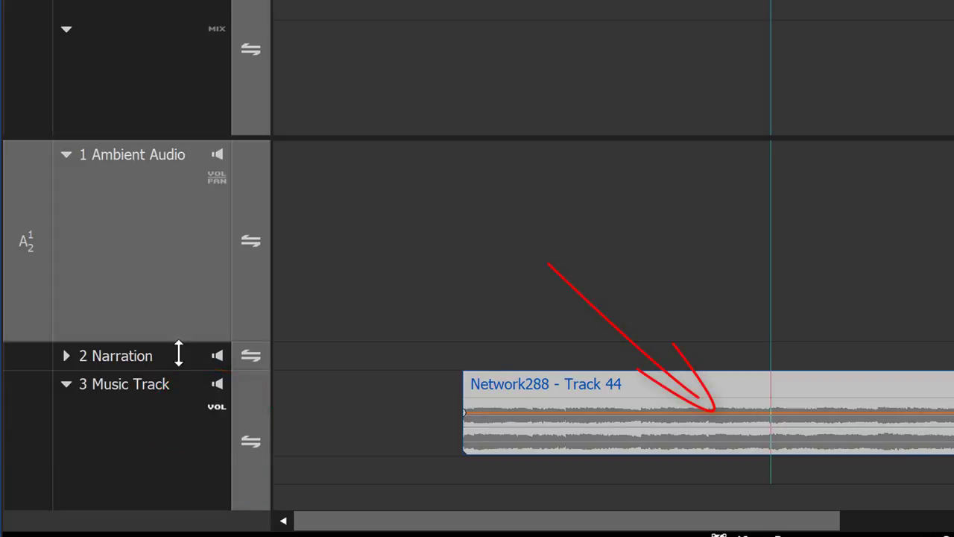
pyautogui.moveTo(179, 353); pyautogui.dragTo(179, 335)
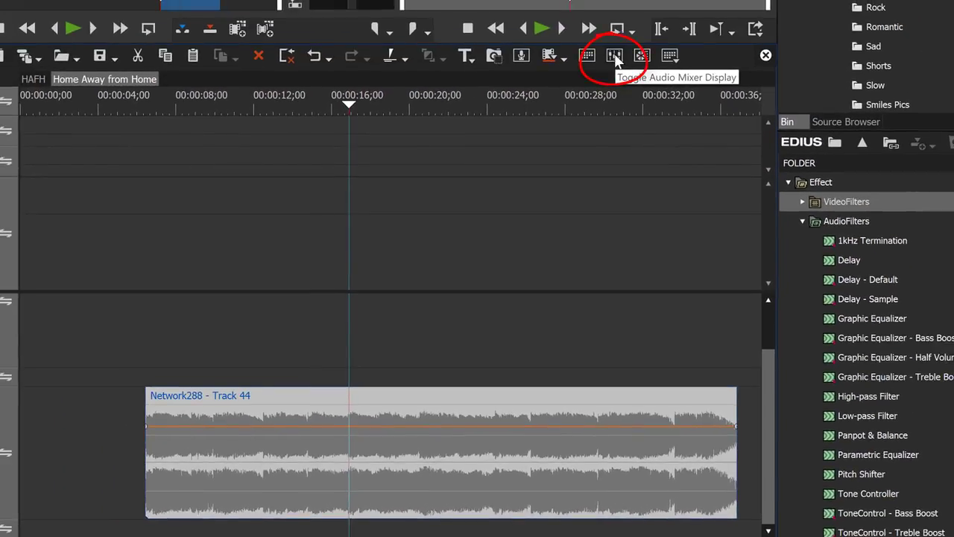
# Open the audio mixer, check the music clip's playback level on the master meter, and return the playhead to about 13 seconds.
pyautogui.click(613, 57)
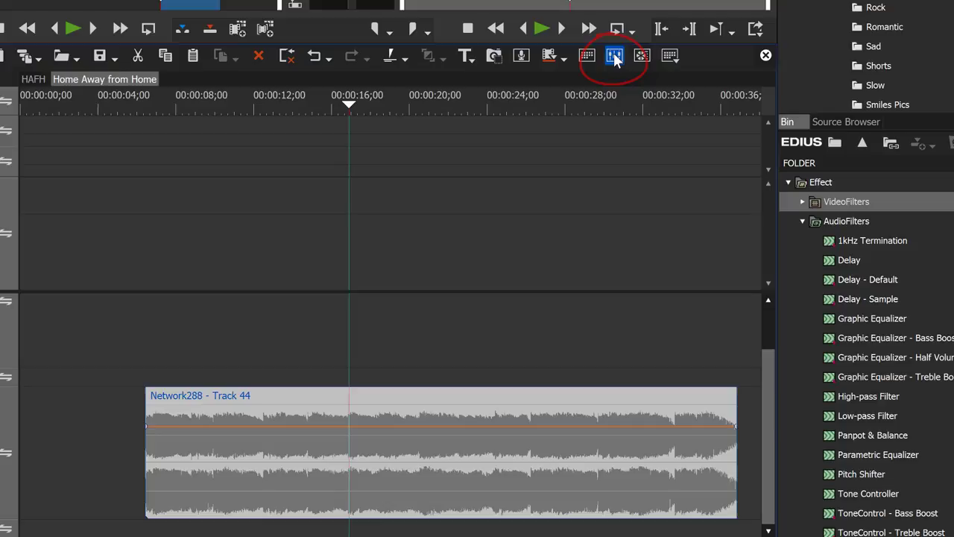
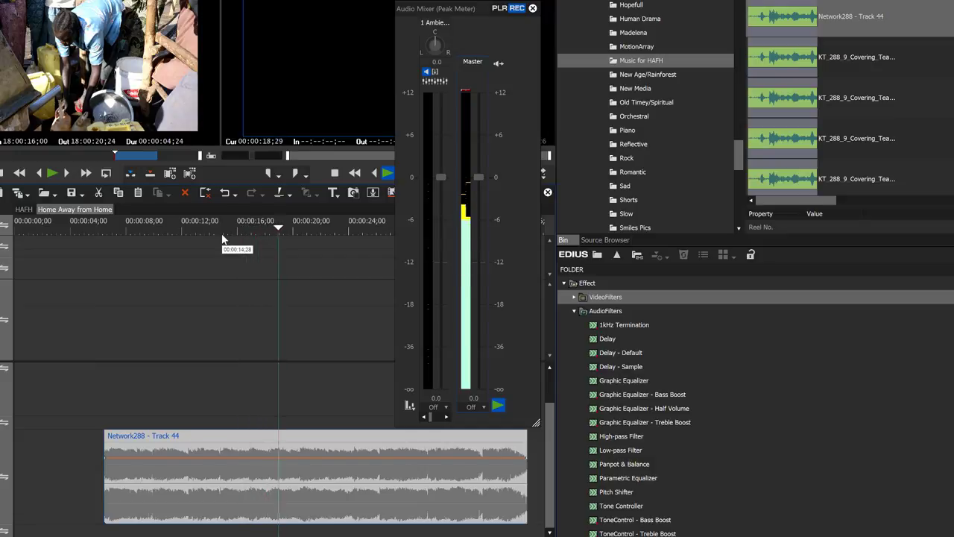
pyautogui.press('space')
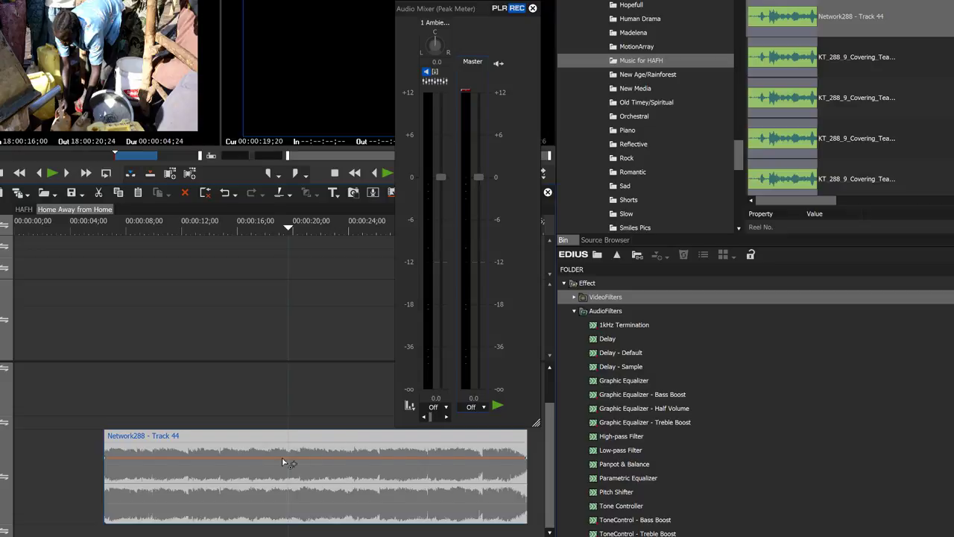
pyautogui.moveTo(287, 231); pyautogui.dragTo(194, 255)
# Lower the volume line of the whole music clip evenly to about -9.5 dB.
pyautogui.moveTo(253, 462)
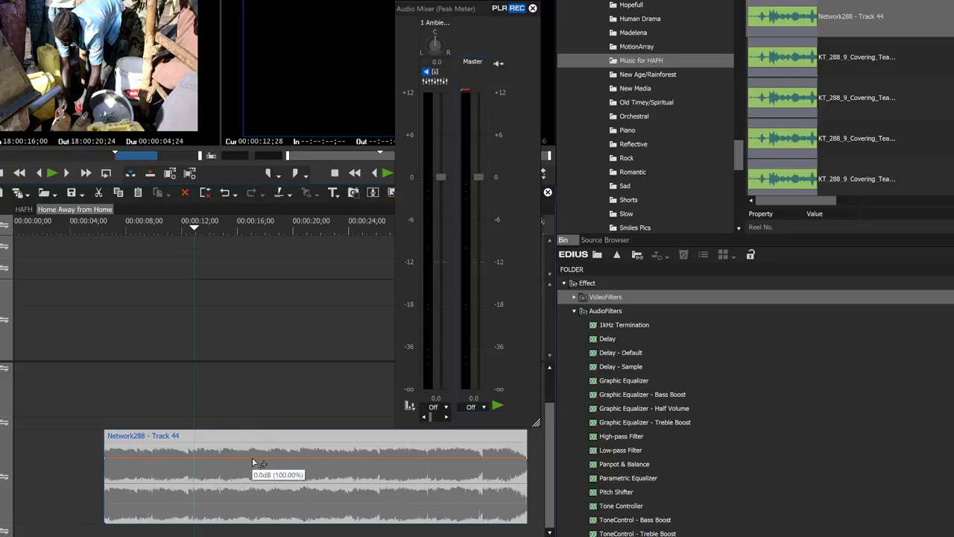
pyautogui.press('alt')
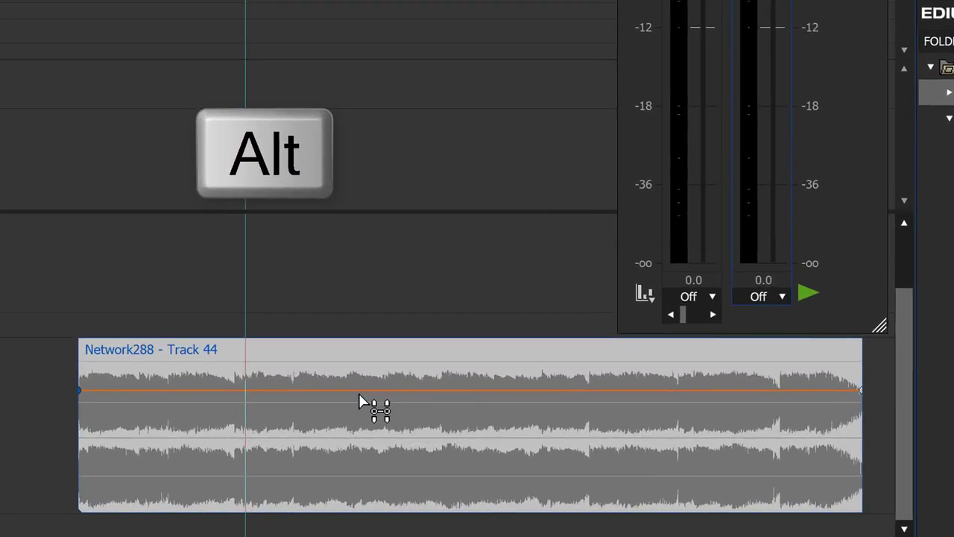
pyautogui.moveTo(359, 396); pyautogui.dragTo(360, 412)
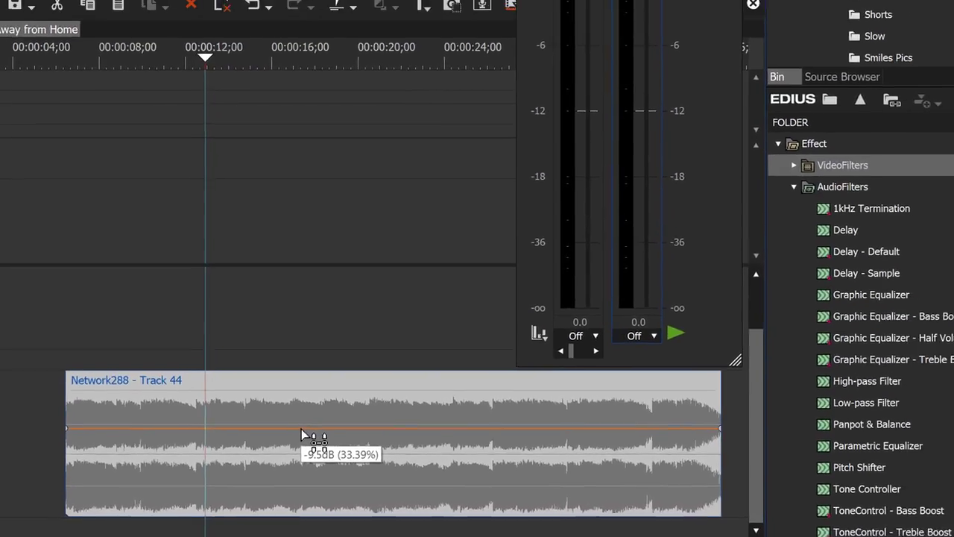
# Play the music clip again to check its lowered level in the audio mixer, and return the playhead to about 12 seconds.
pyautogui.press('space')
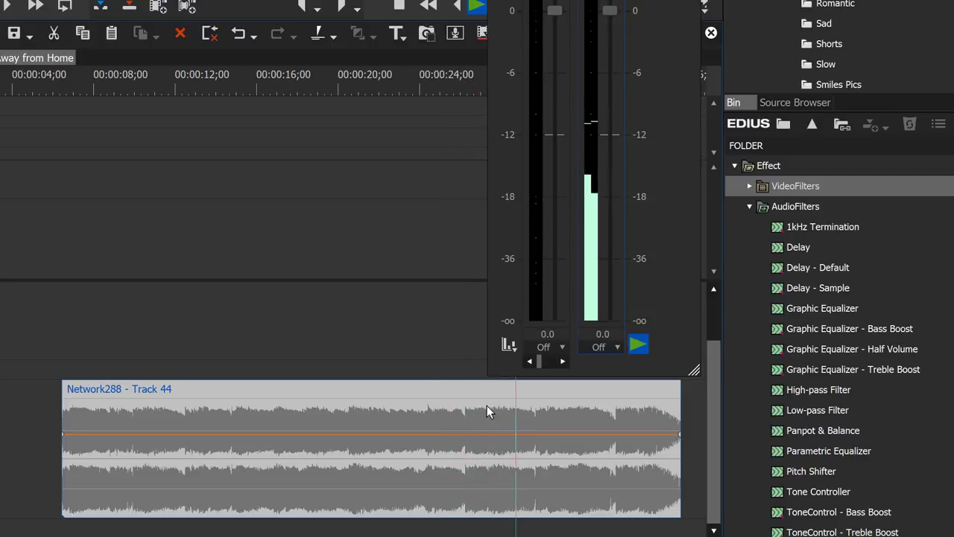
pyautogui.press('space')
pyautogui.moveTo(386, 88); pyautogui.dragTo(176, 148)
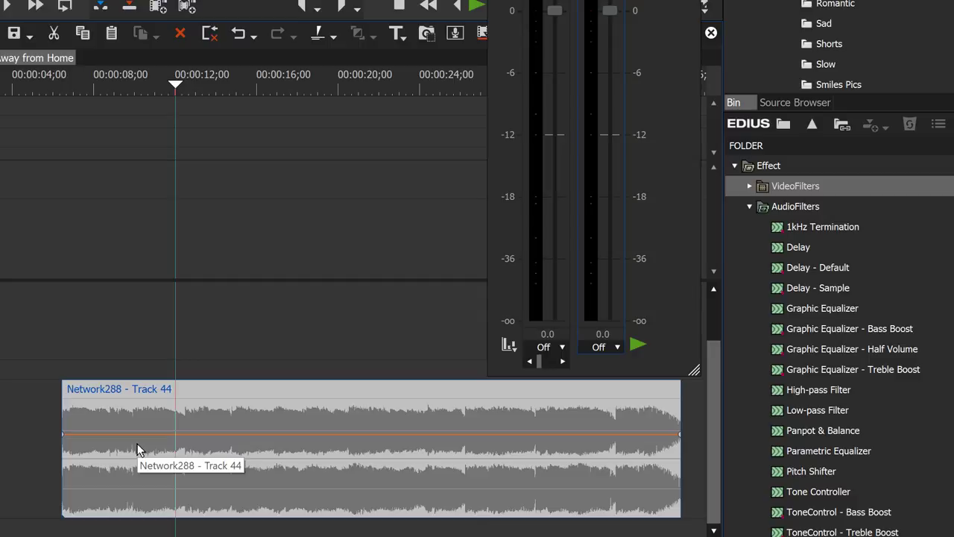
# Add volume keyframes to the music clip at about 12 and 15 seconds, and lower the whole volume line to about -12.3 dB.
pyautogui.click(153, 91)
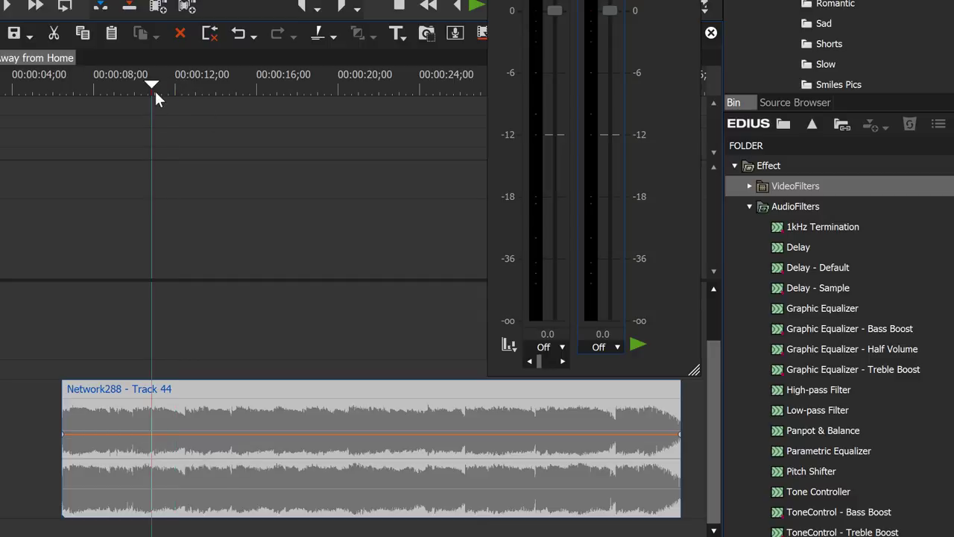
pyautogui.click(167, 435)
pyautogui.moveTo(176, 441)
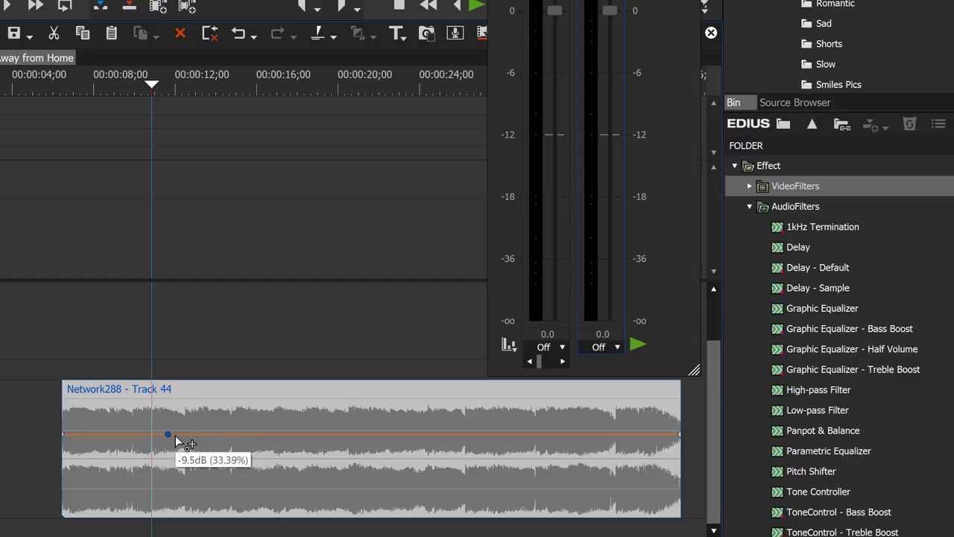
pyautogui.click(244, 435)
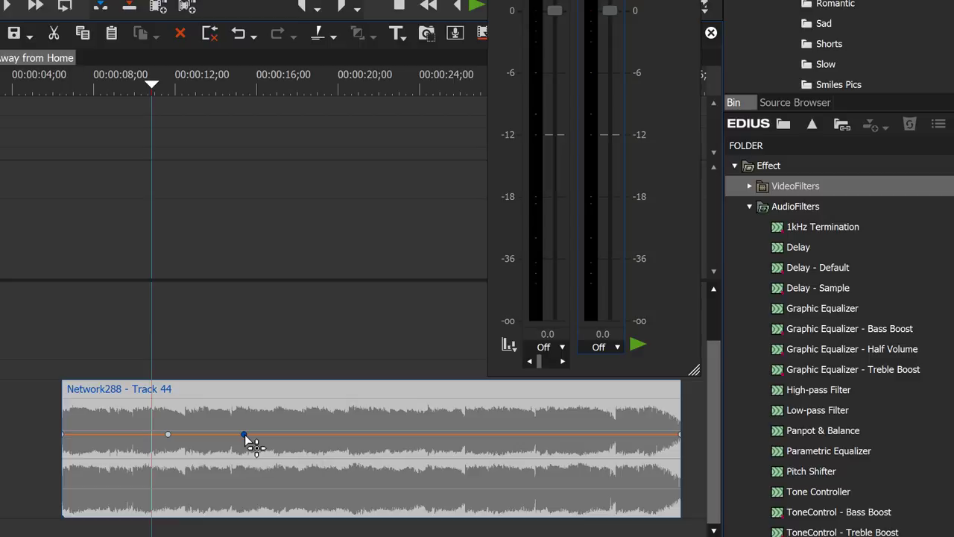
pyautogui.moveTo(245, 433)
pyautogui.mouseDown()
pyautogui.moveTo(238, 464)
pyautogui.moveTo(245, 439)
pyautogui.mouseUp()
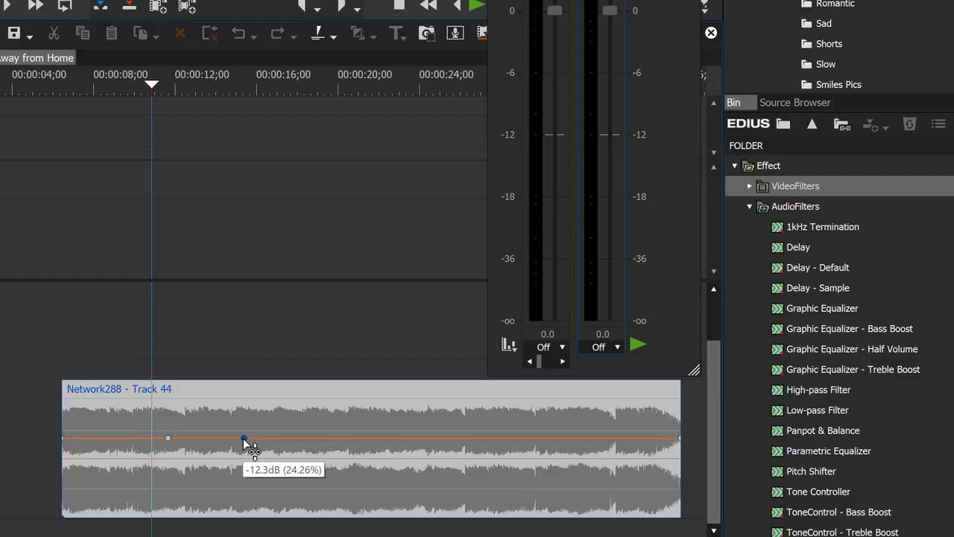
# Lower the second volume keyframe and the clip's end keyframe to the same level, so the music fades down and stays low.
pyautogui.moveTo(243, 438); pyautogui.dragTo(244, 475)
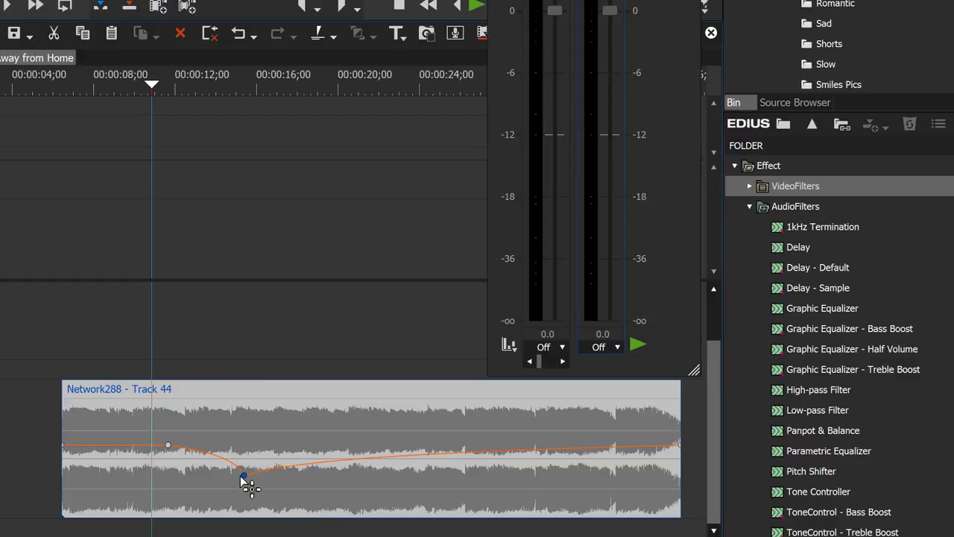
pyautogui.click(681, 446)
pyautogui.moveTo(680, 446); pyautogui.dragTo(681, 475)
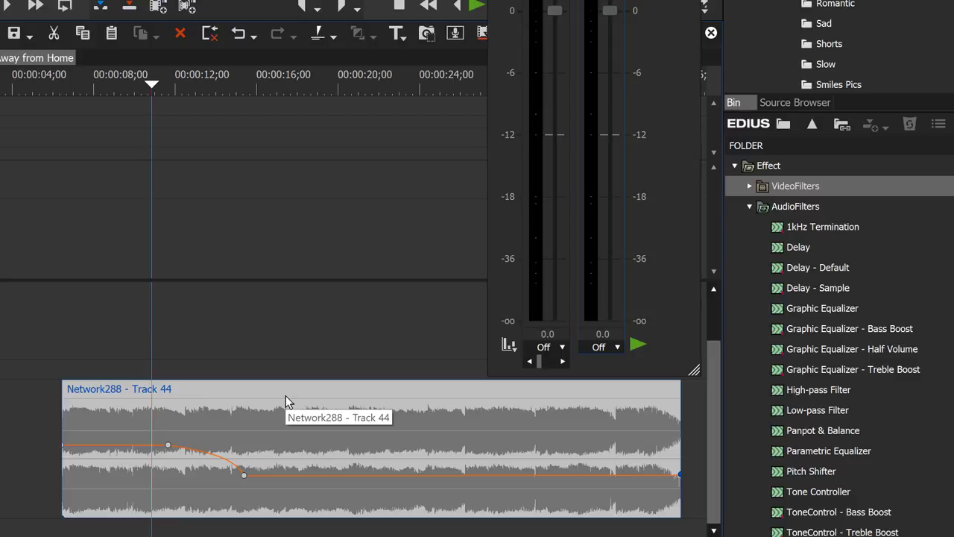
# Undo the lowering of the second and end volume keyframes on the music clip.
pyautogui.hotkey('ctrl', 'z')
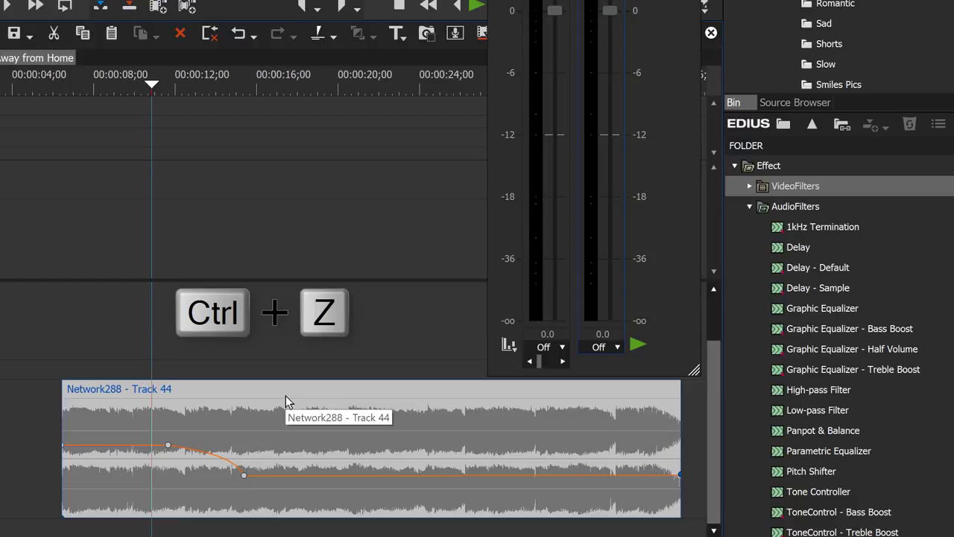
pyautogui.hotkey('ctrl', 'z')
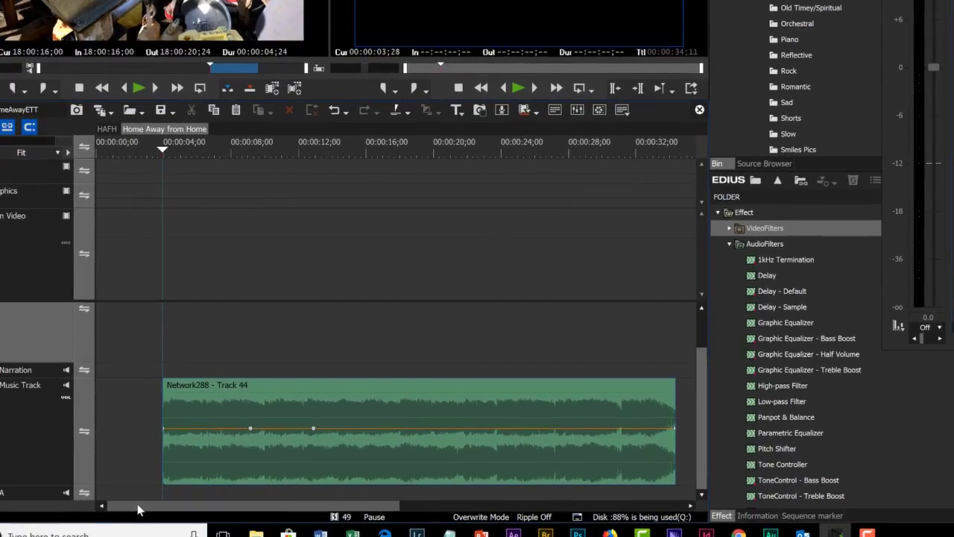
pyautogui.moveTo(137, 503); pyautogui.dragTo(510, 511)
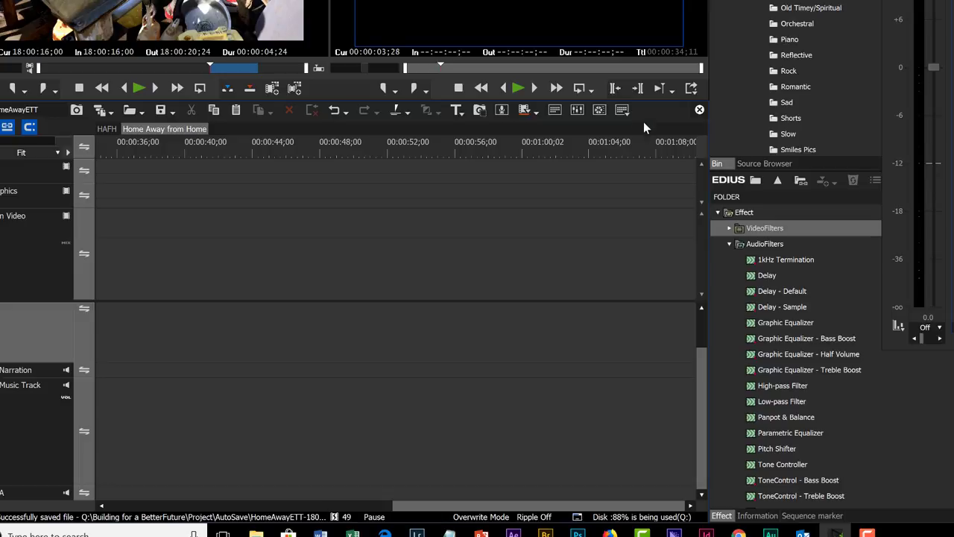
pyautogui.moveTo(541, 508); pyautogui.dragTo(234, 512)
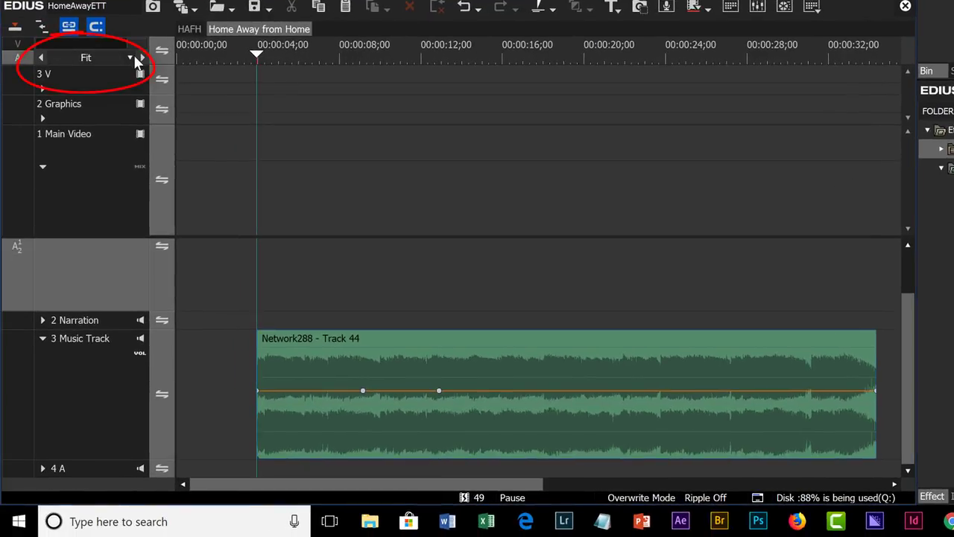
# Set the timeline scale to 30 seconds and move the music clip to about 2:30 on the Music Track.
pyautogui.click(131, 57)
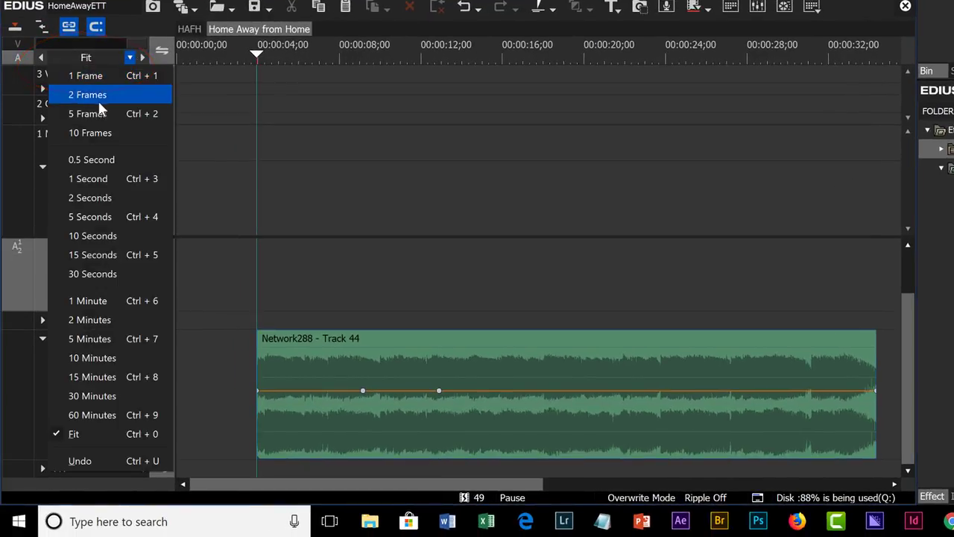
pyautogui.click(91, 271)
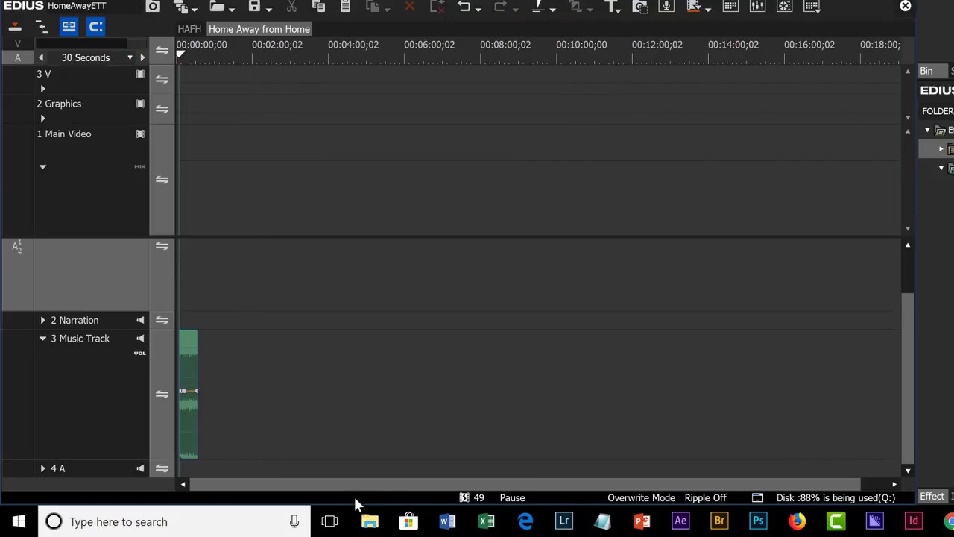
pyautogui.moveTo(343, 483); pyautogui.dragTo(390, 481)
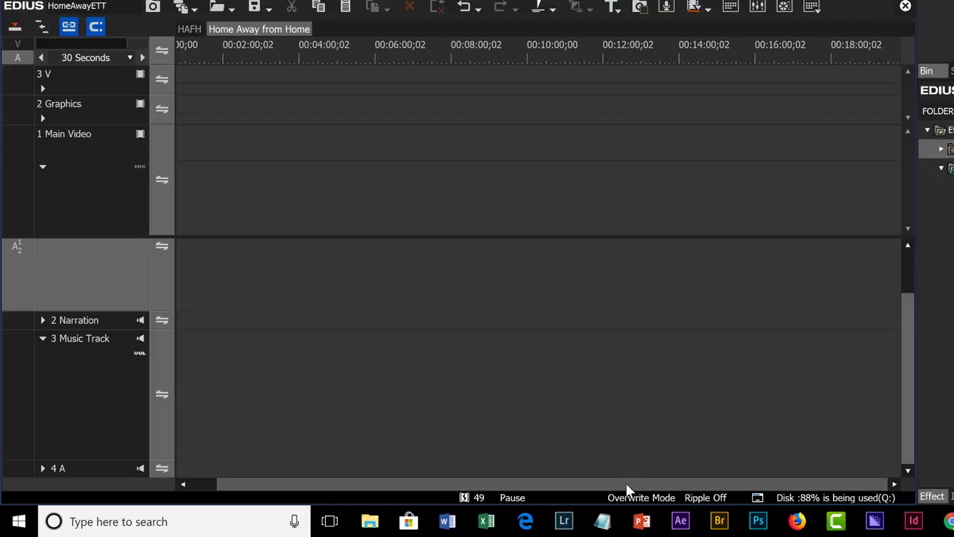
pyautogui.moveTo(625, 482); pyautogui.dragTo(599, 482)
pyautogui.click(189, 341)
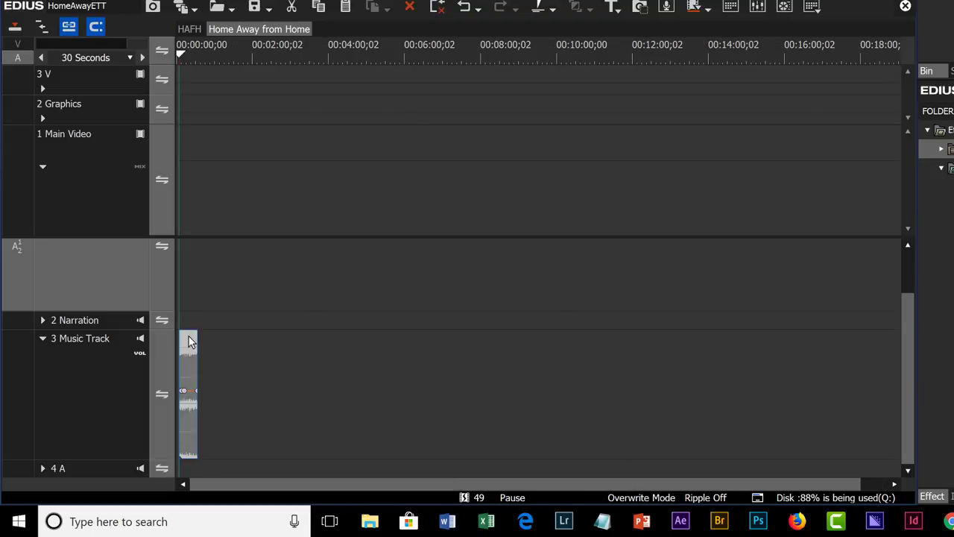
pyautogui.moveTo(188, 336); pyautogui.dragTo(287, 341)
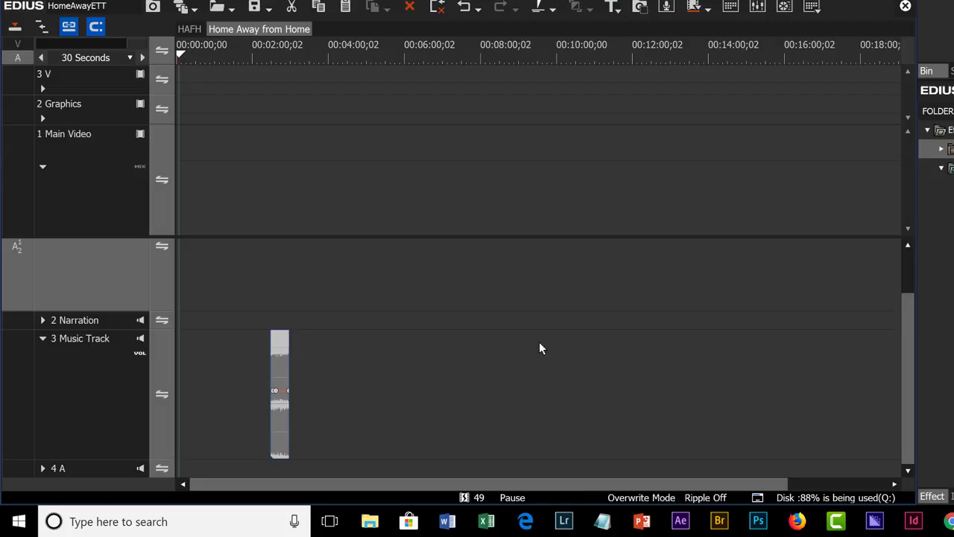
# Zoom the timeline out to a 30-minute scale, fit the whole sequence, and zoom to a 1-second scale.
pyautogui.scroll(-4, 540, 344)
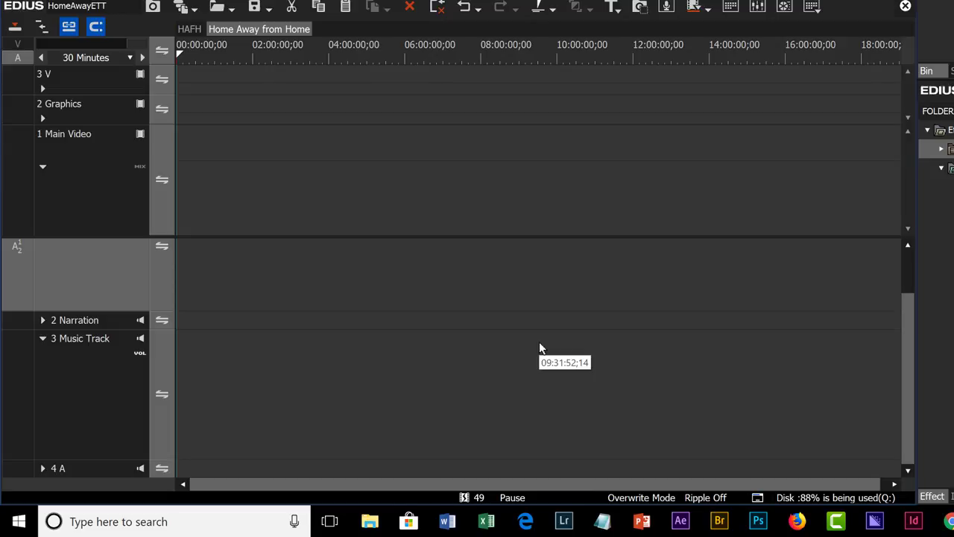
pyautogui.scroll(3, 539, 349)
pyautogui.hotkey('ctrl', '0')
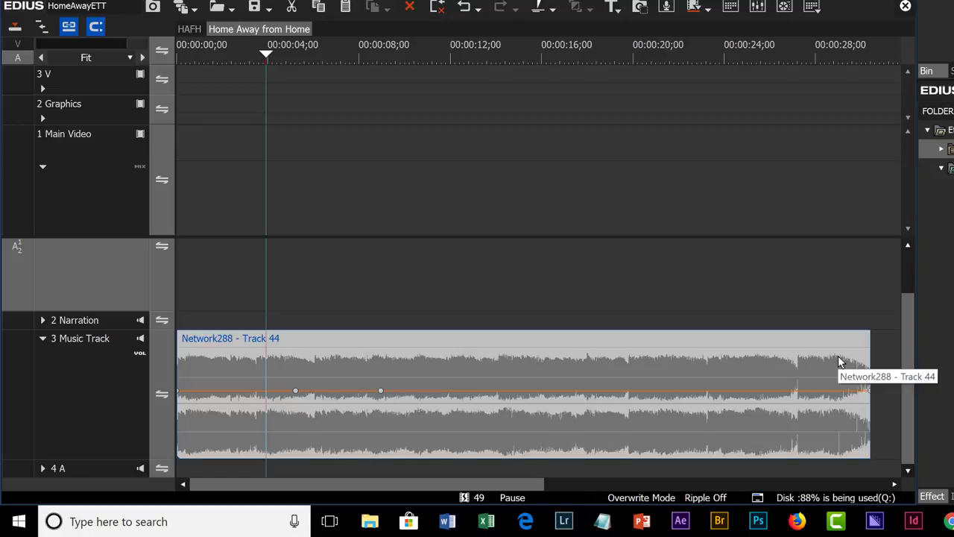
pyautogui.scroll(1, 840, 363)
pyautogui.scroll(-2, 840, 362)
pyautogui.scroll(2, 840, 362)
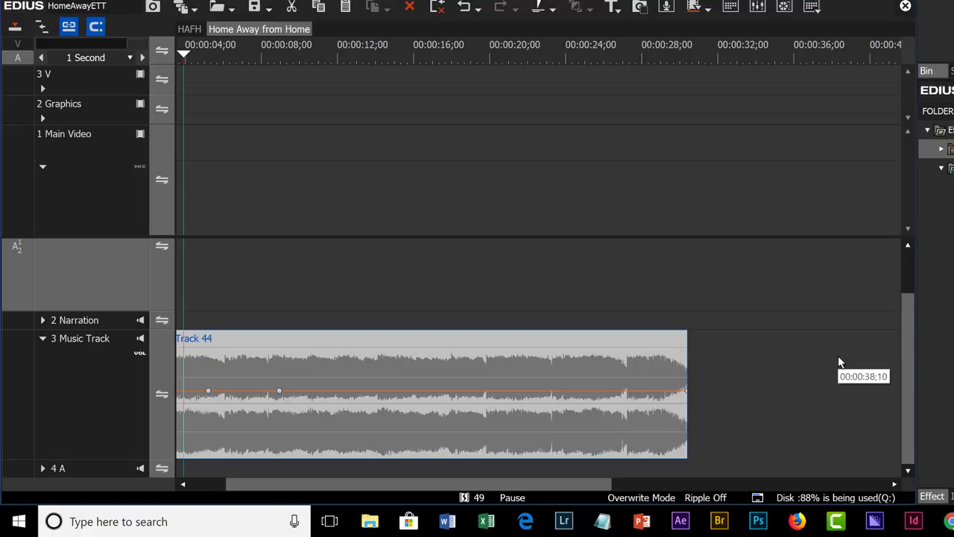
# Deselect the music clip and zoom the timeline out to a 15-second scale.
pyautogui.click(832, 388)
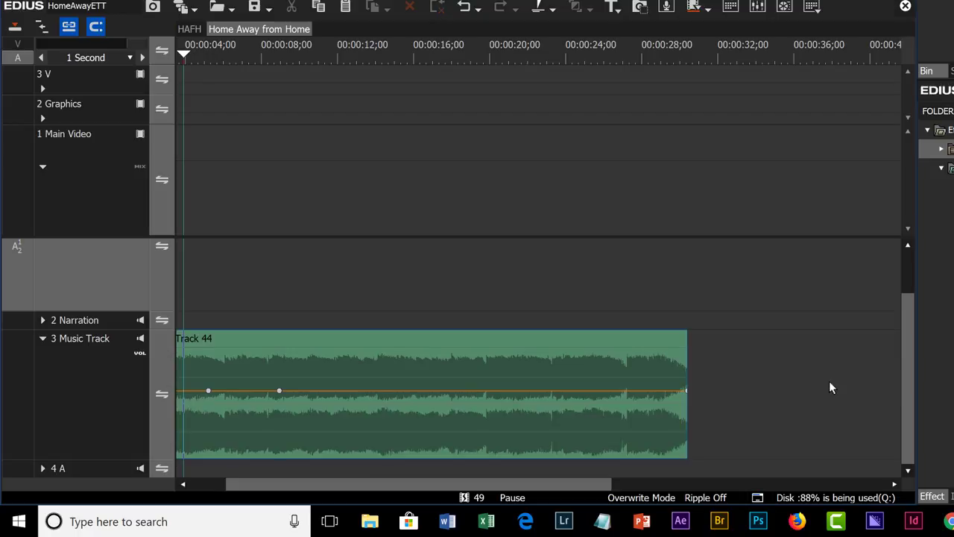
pyautogui.click(129, 58)
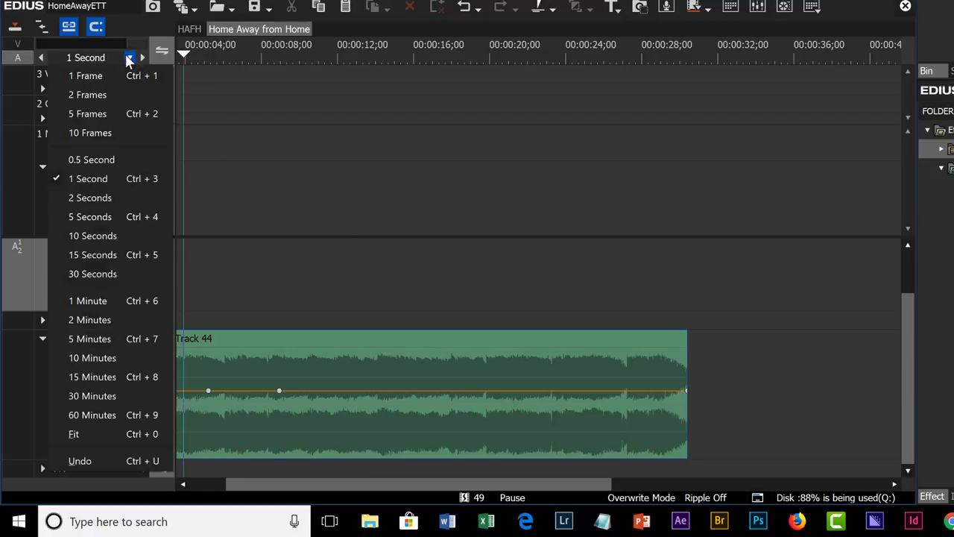
pyautogui.click(313, 168)
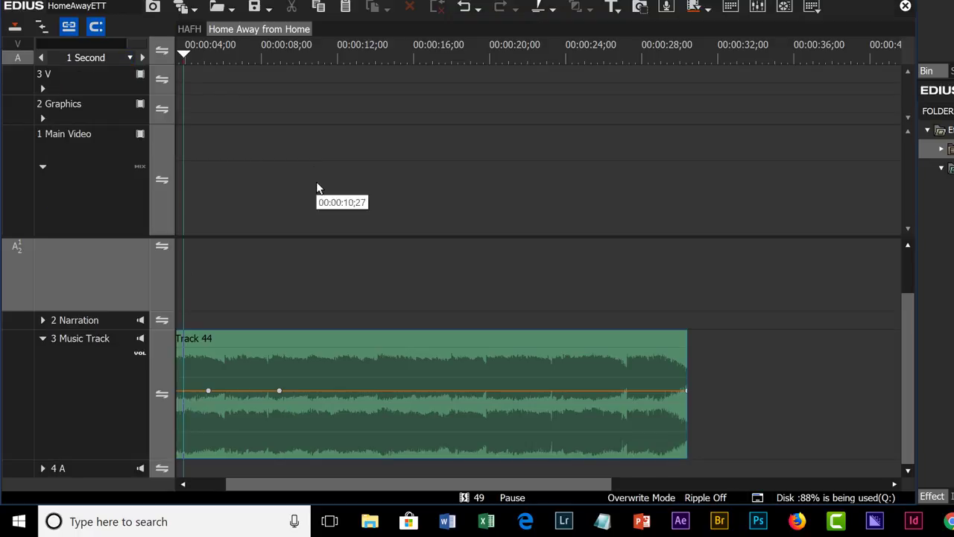
pyautogui.scroll(-3, 316, 188)
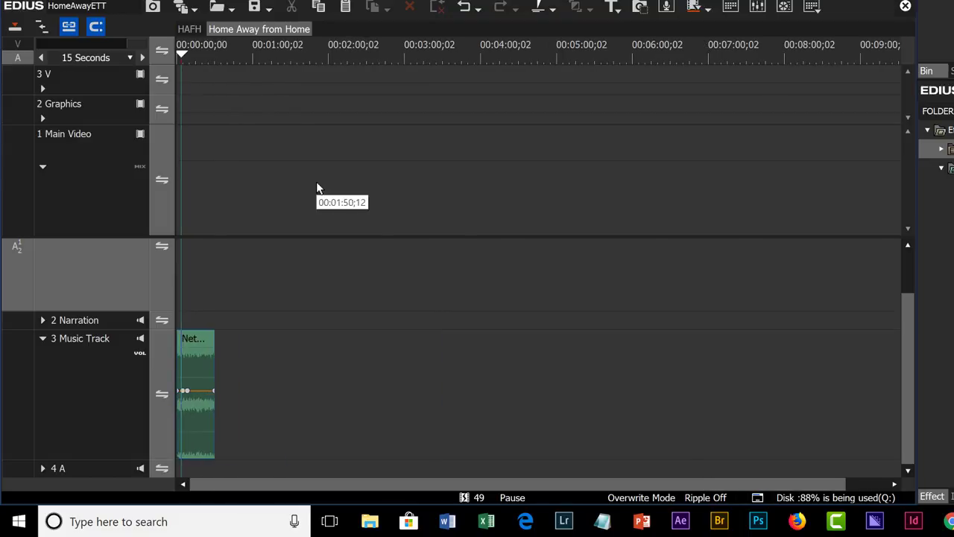
pyautogui.scroll(3, 316, 188)
pyautogui.scroll(-2, 316, 187)
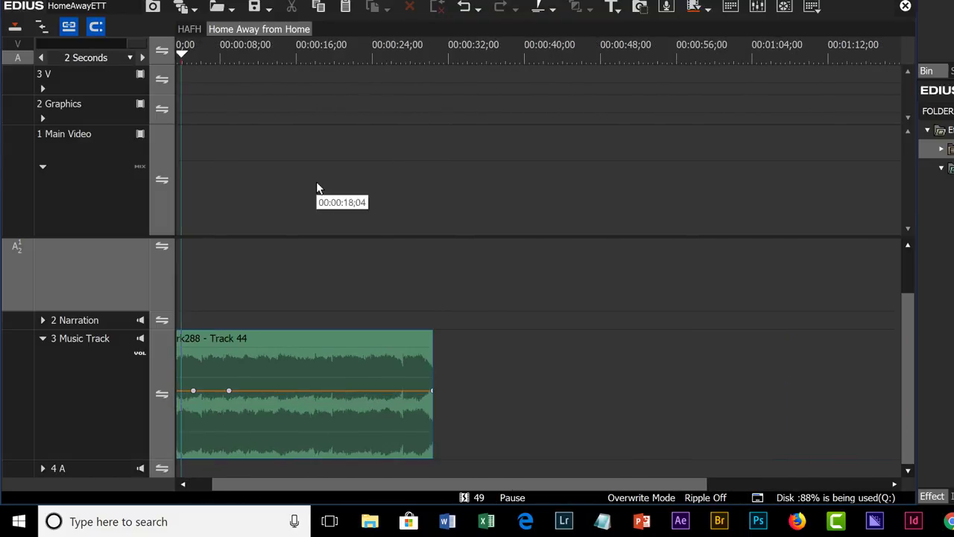
pyautogui.scroll(-2, 317, 184)
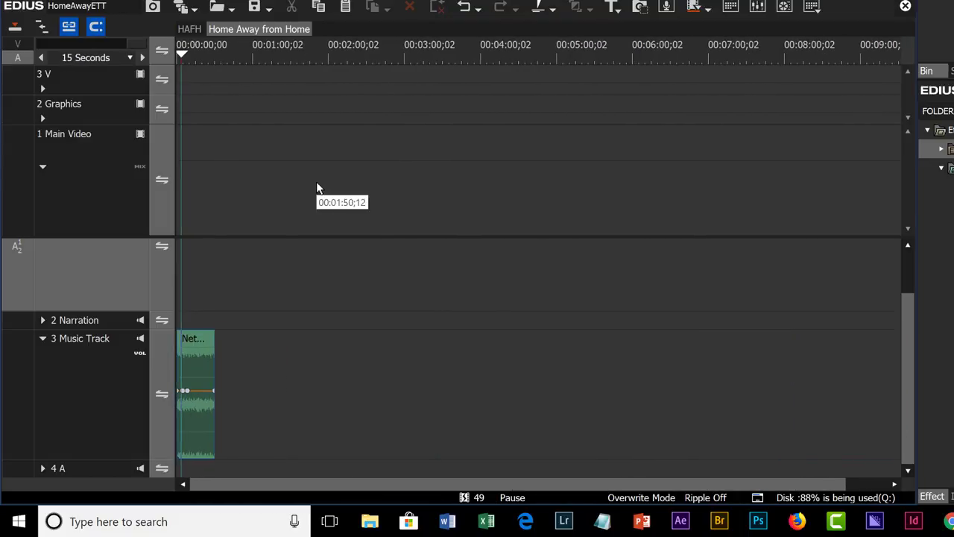
# Move the music clip to about 3 minutes on the Music Track and set the playhead to about 3:04.
pyautogui.scroll(1, 317, 184)
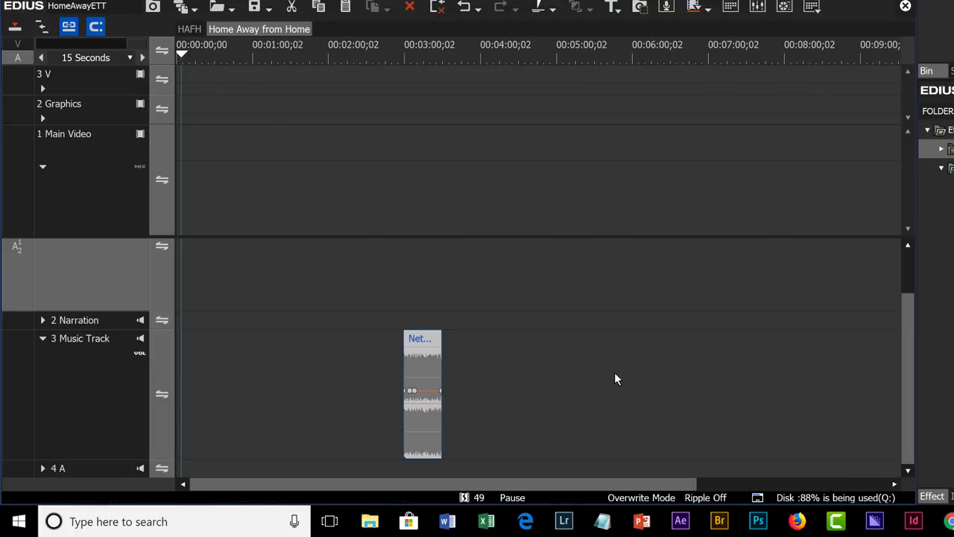
pyautogui.moveTo(668, 485); pyautogui.dragTo(706, 485)
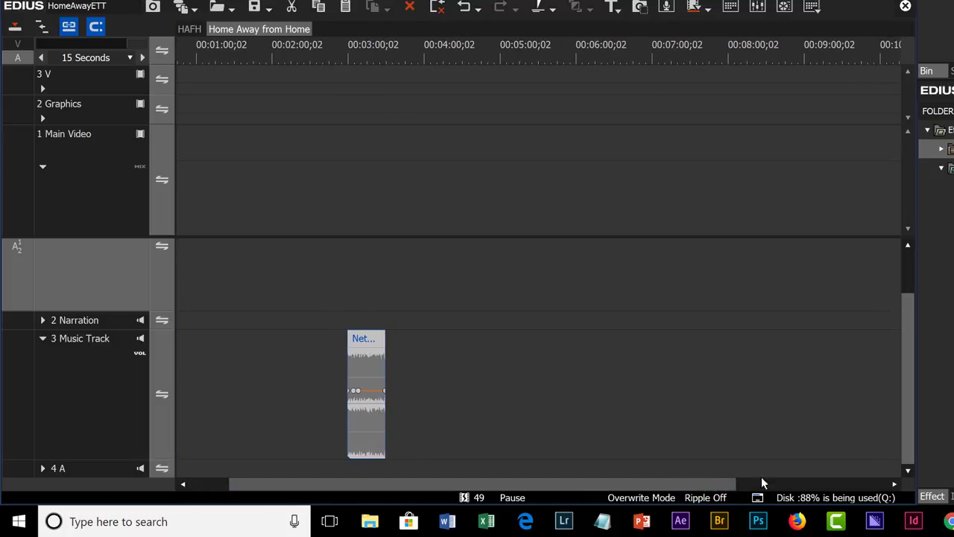
pyautogui.moveTo(908, 389); pyautogui.dragTo(913, 341)
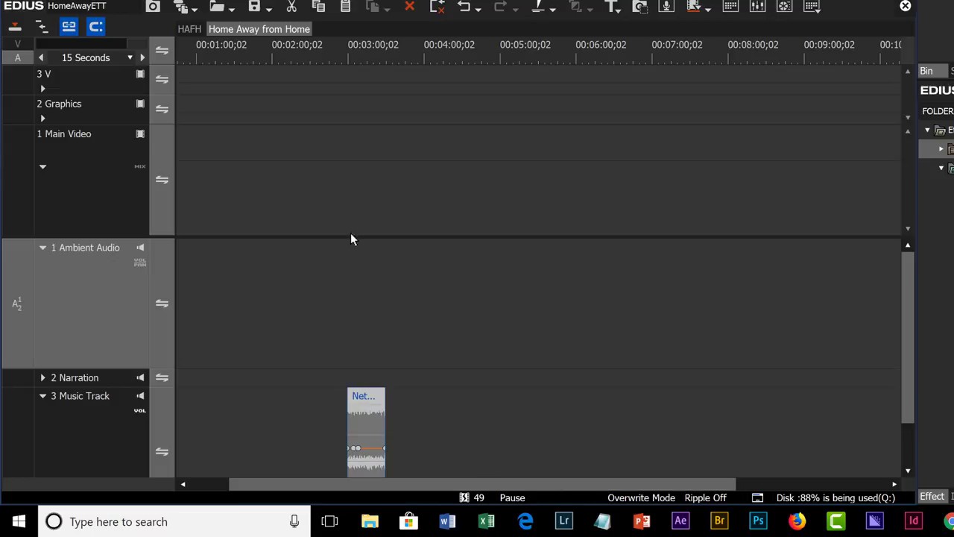
pyautogui.moveTo(360, 60); pyautogui.dragTo(349, 59)
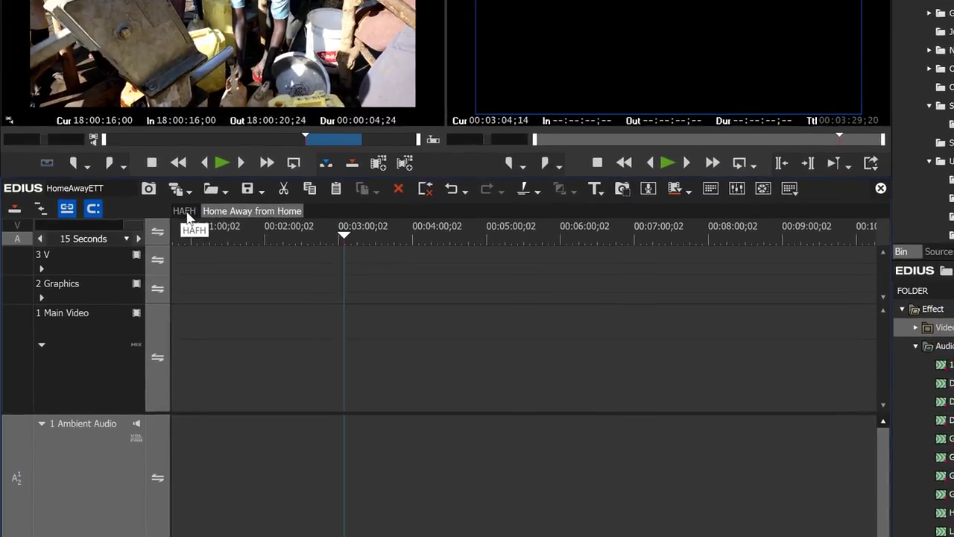
# Switch to the HAFH sequence to preview its opening, and return to the Home Away from Home sequence.
pyautogui.click(188, 214)
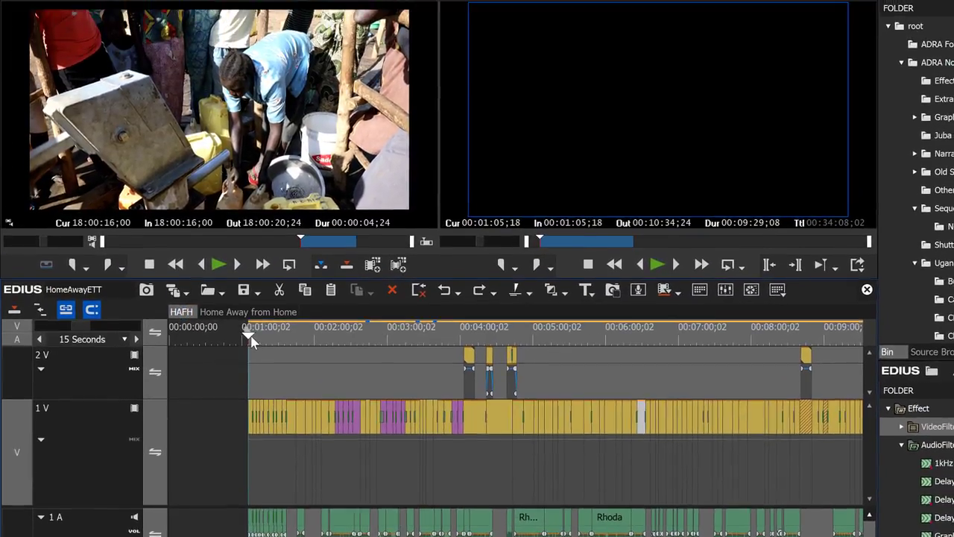
pyautogui.press('space')
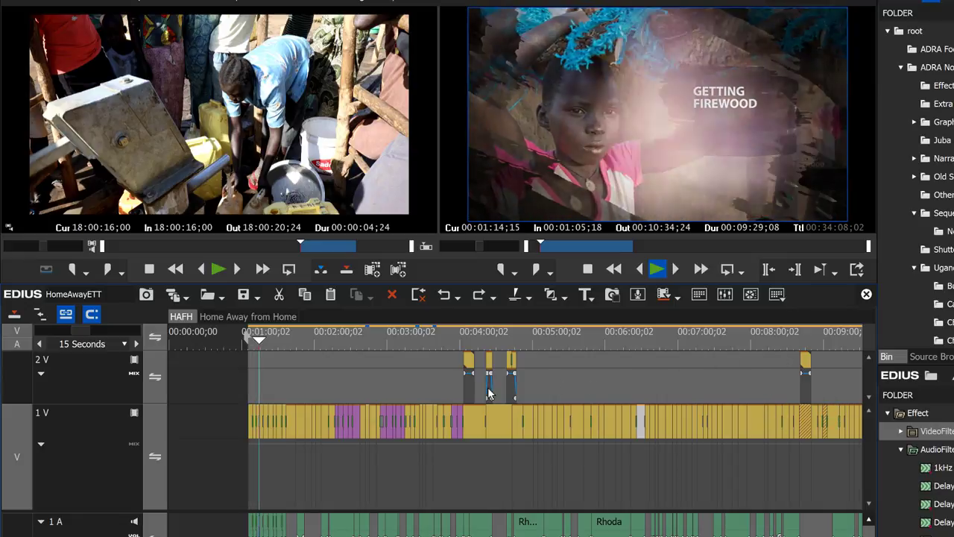
pyautogui.press('space')
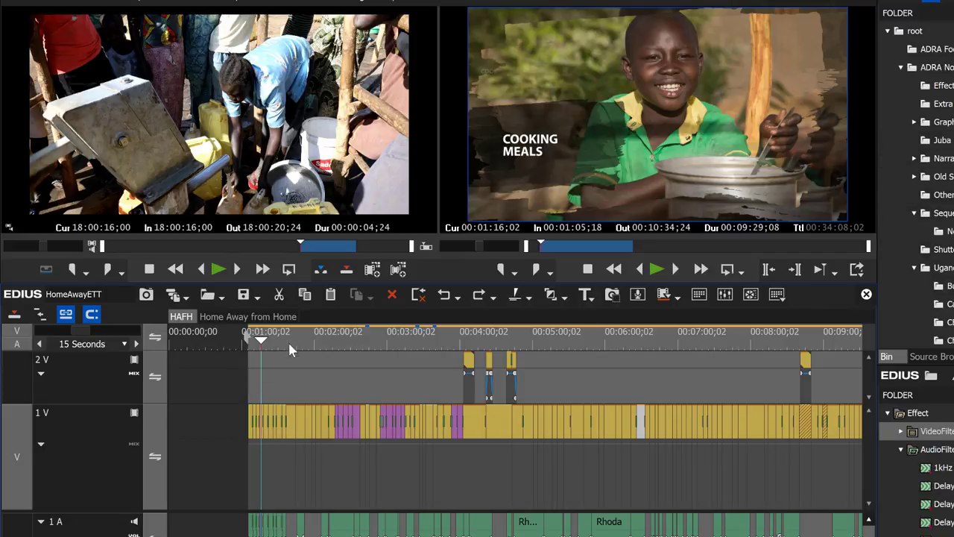
pyautogui.click(211, 316)
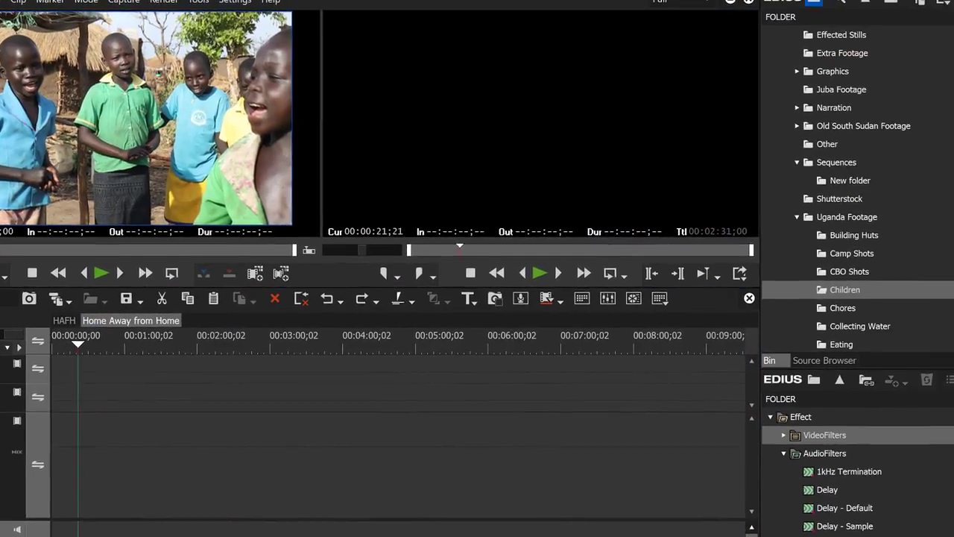
# Open the OpenerforEducation video clip from the bin's Graphics folder in the source player.
pyautogui.scroll(3, 916, 112)
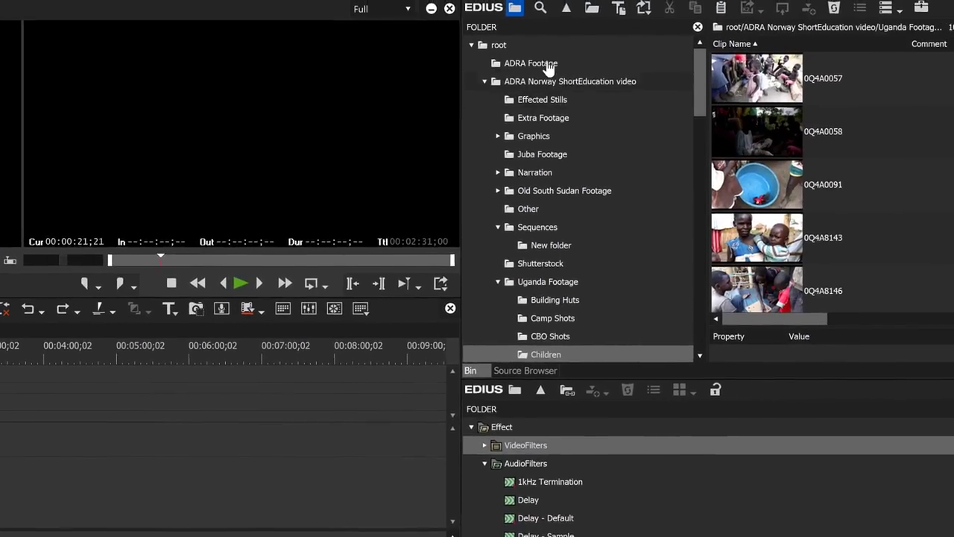
pyautogui.click(456, 139)
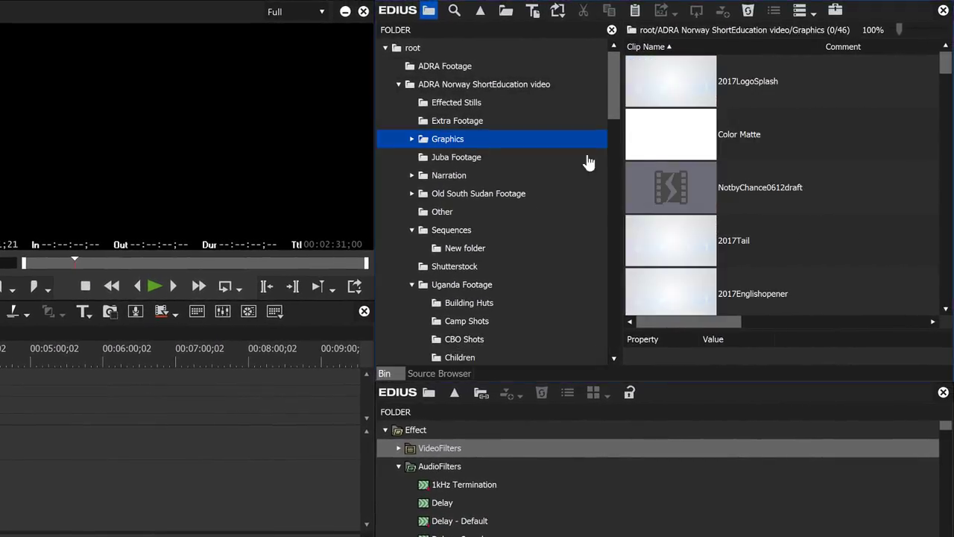
pyautogui.scroll(-10, 666, 174)
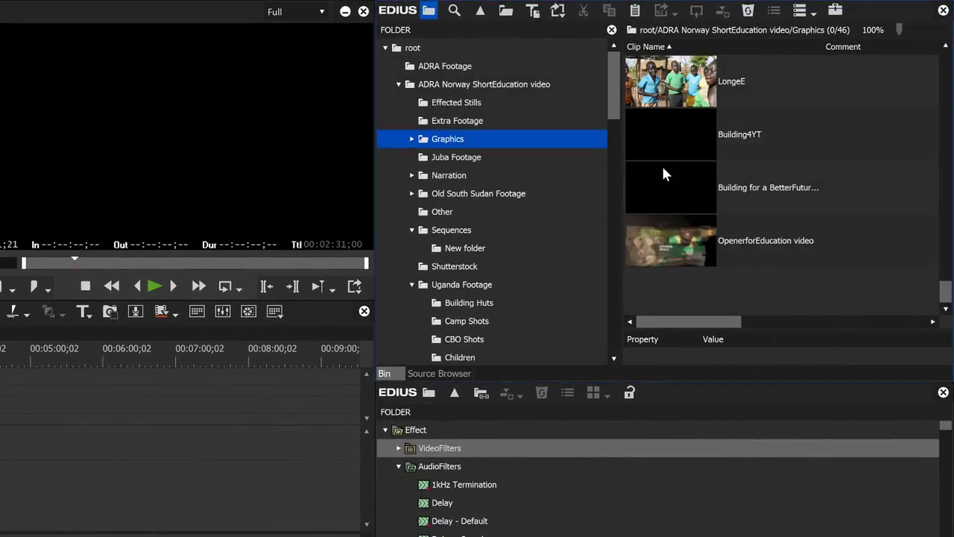
pyautogui.click(675, 242)
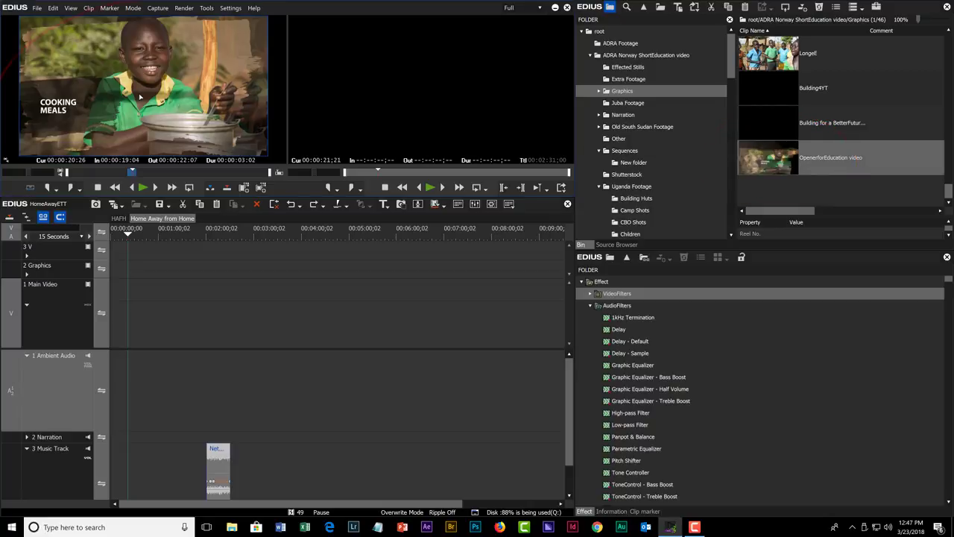
# Scrub through the opener clip in the source player and play it from about 2 seconds to review its content.
pyautogui.click(122, 174)
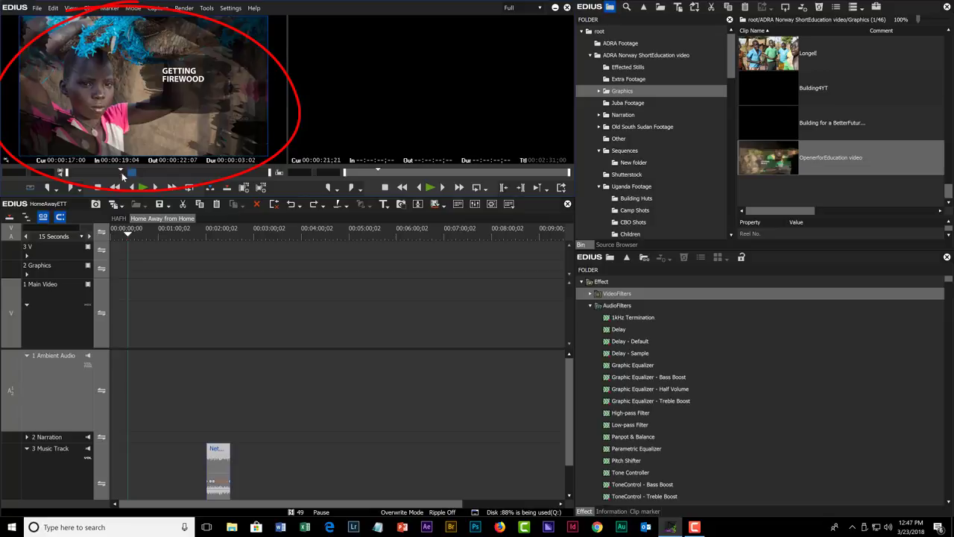
pyautogui.moveTo(122, 174)
pyautogui.mouseDown()
pyautogui.moveTo(209, 172)
pyautogui.moveTo(82, 174)
pyautogui.moveTo(192, 170)
pyautogui.mouseUp()
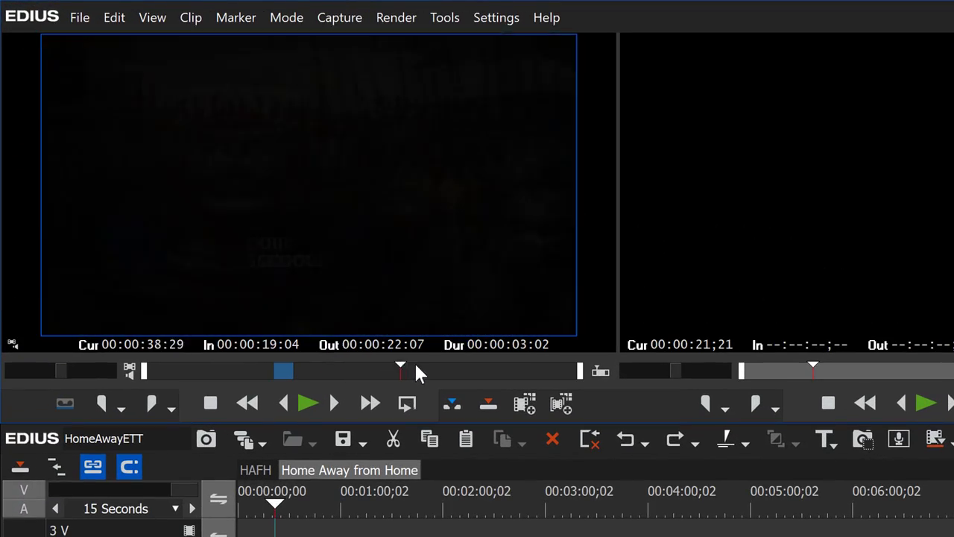
pyautogui.moveTo(418, 371)
pyautogui.mouseDown()
pyautogui.moveTo(434, 370)
pyautogui.moveTo(240, 357)
pyautogui.moveTo(117, 369)
pyautogui.moveTo(501, 367)
pyautogui.moveTo(160, 371)
pyautogui.mouseUp()
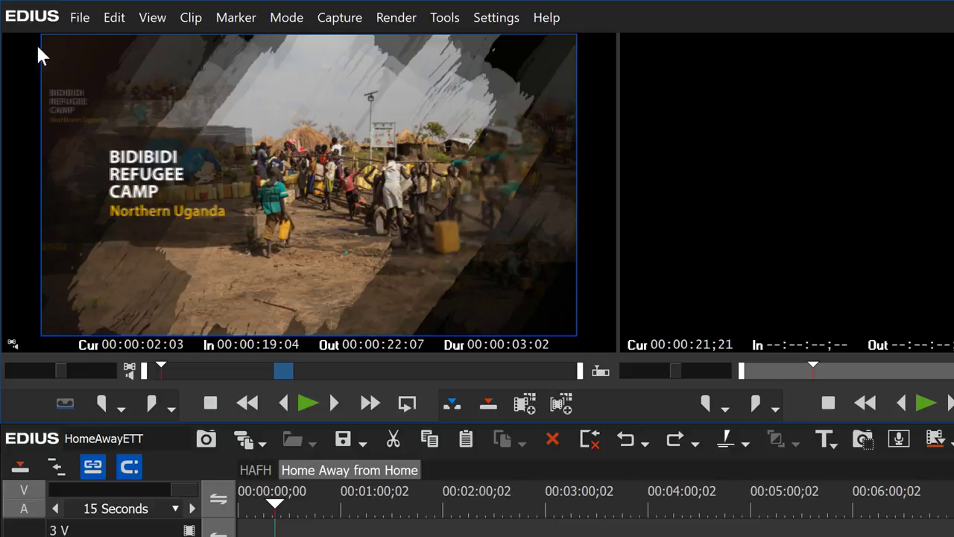
pyautogui.click(935, 179)
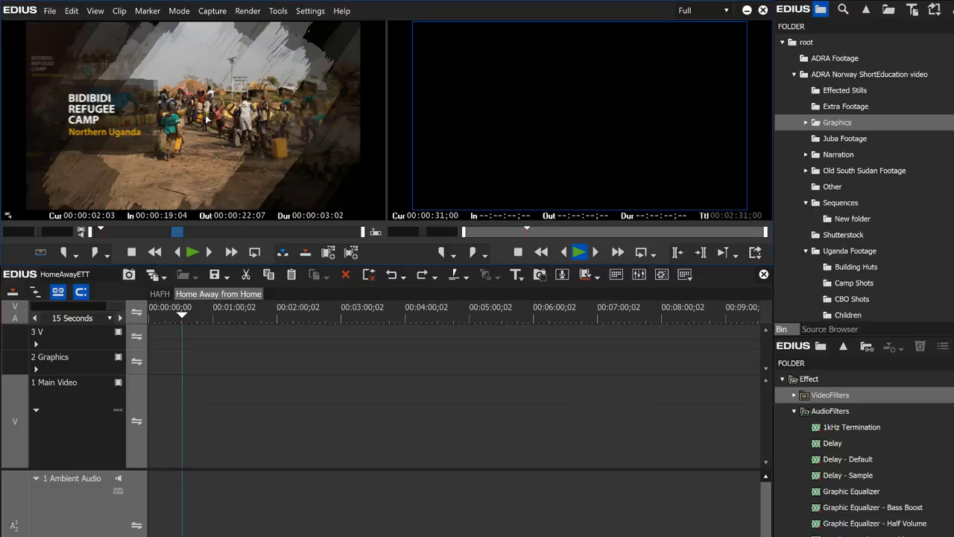
pyautogui.click(209, 120)
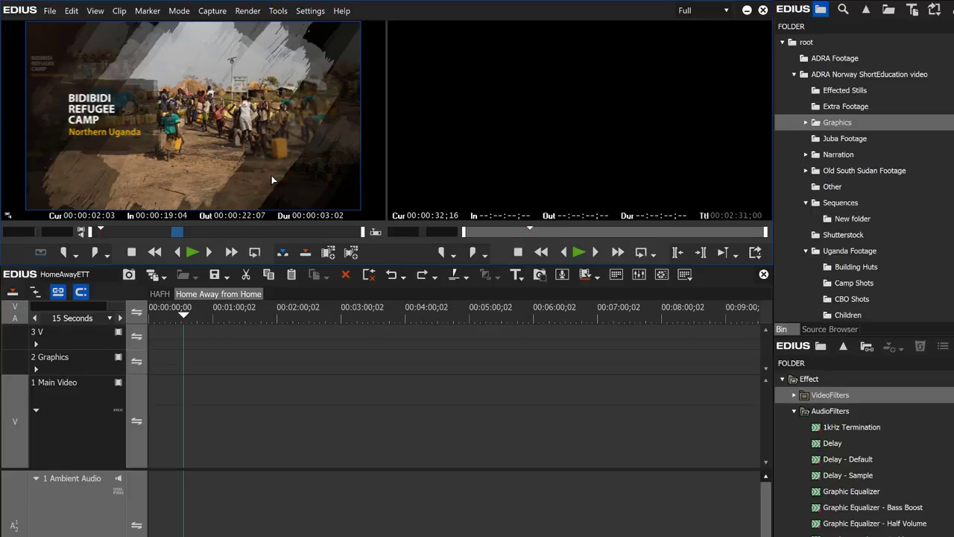
pyautogui.press('space')
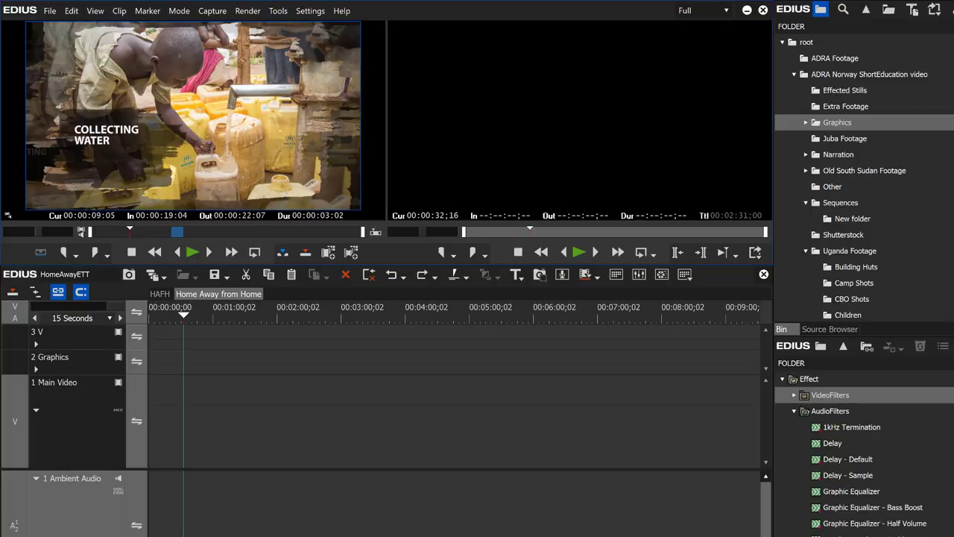
# Place the OpenerforEducation video clip from the Graphics bin on the Main Video track, aligned with the music clip's start.
pyautogui.scroll(-3, 858, 224)
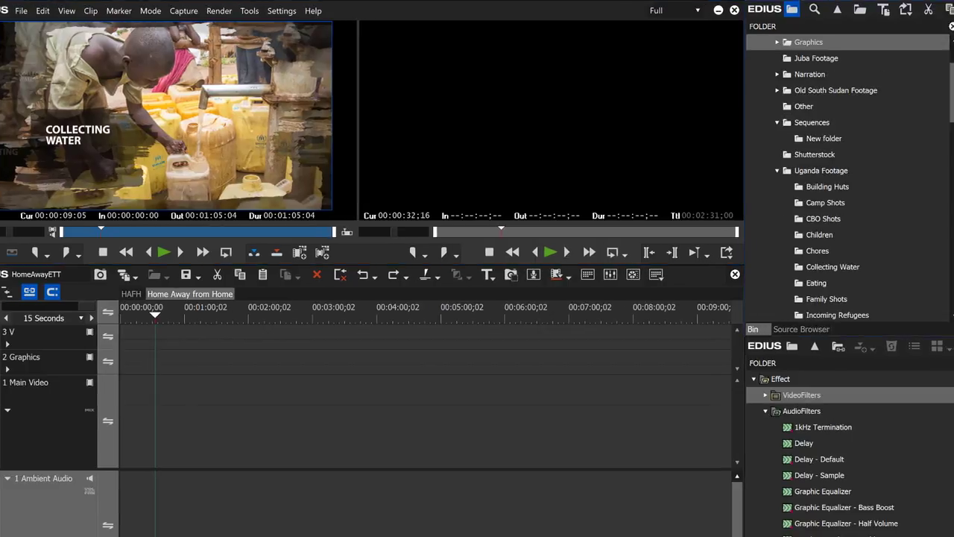
pyautogui.doubleClick(953, 214)
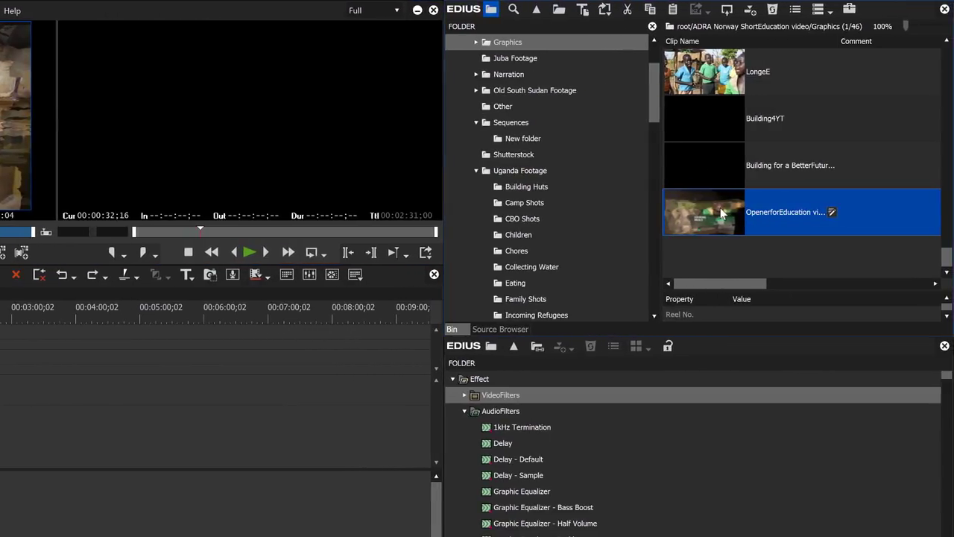
pyautogui.moveTo(721, 214); pyautogui.dragTo(65, 413)
pyautogui.moveTo(123, 389); pyautogui.dragTo(253, 260)
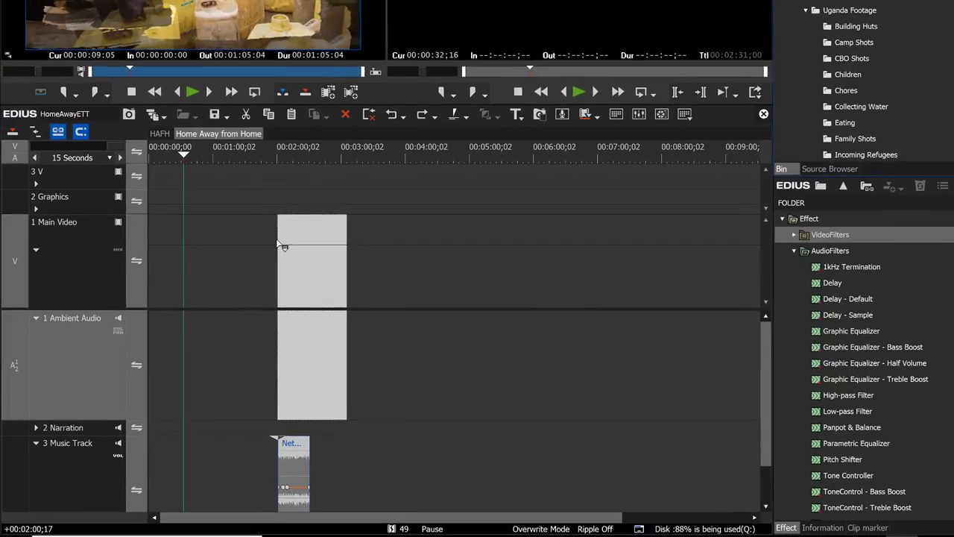
pyautogui.moveTo(282, 244); pyautogui.dragTo(282, 244)
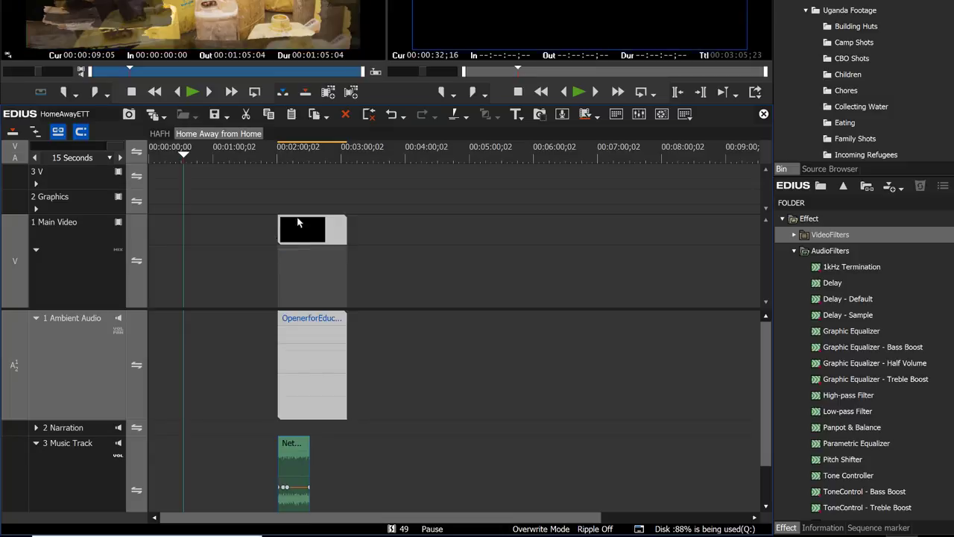
# Scrub through the opener clip on the timeline, return the playhead to 2:00;17, and move the clip out to about 7:34 on Main Video.
pyautogui.click(287, 156)
pyautogui.moveTo(276, 177); pyautogui.dragTo(296, 177)
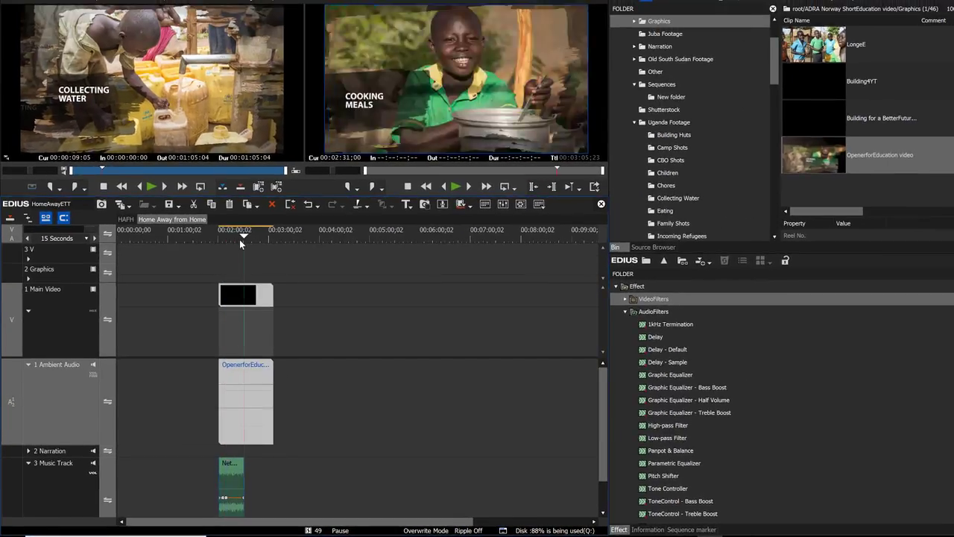
pyautogui.moveTo(241, 243); pyautogui.dragTo(231, 262)
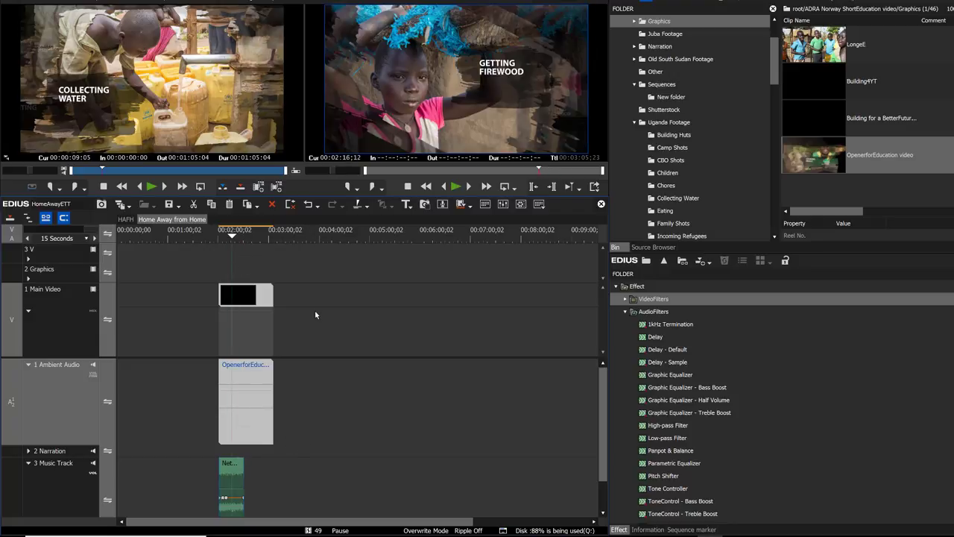
pyautogui.moveTo(232, 234); pyautogui.dragTo(220, 253)
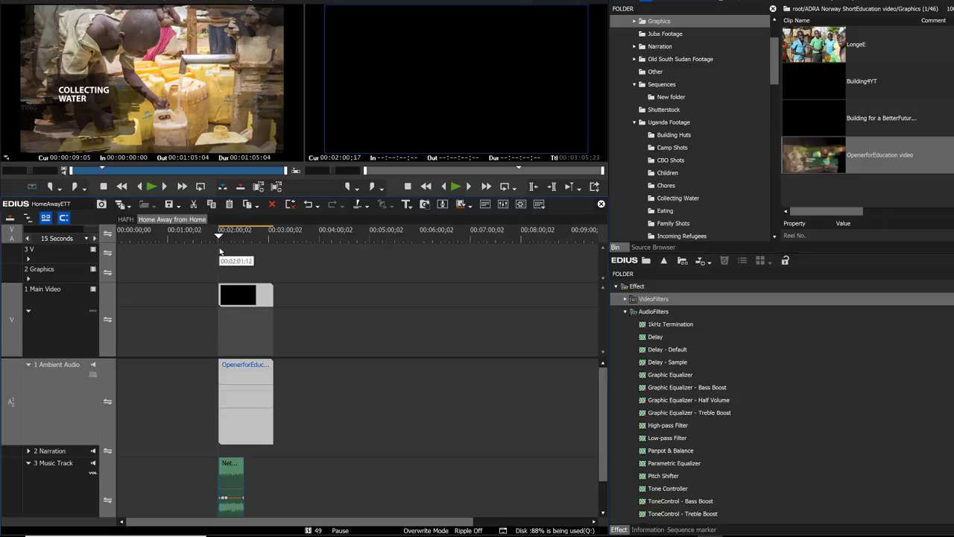
pyautogui.moveTo(240, 322); pyautogui.dragTo(530, 314)
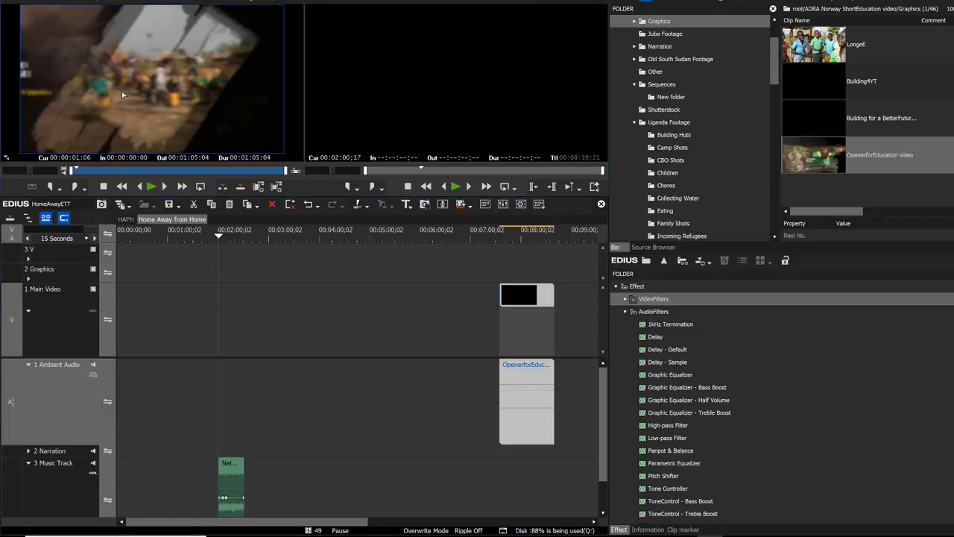
# Mark the opener's first excerpt in the source player with the In point at 00:00:00:00 and the Out point at 00:00:04:19.
pyautogui.click(78, 170)
pyautogui.moveTo(78, 171); pyautogui.dragTo(71, 172)
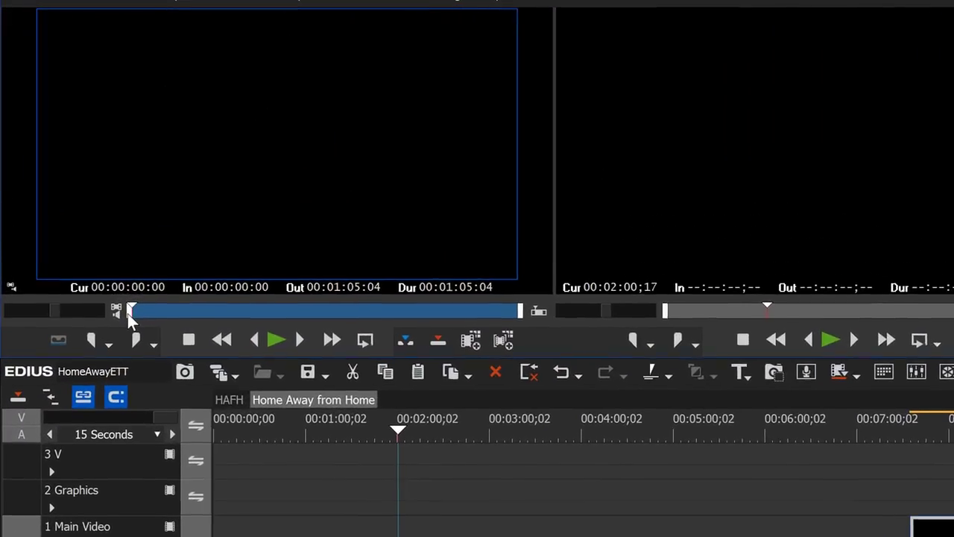
pyautogui.click(90, 340)
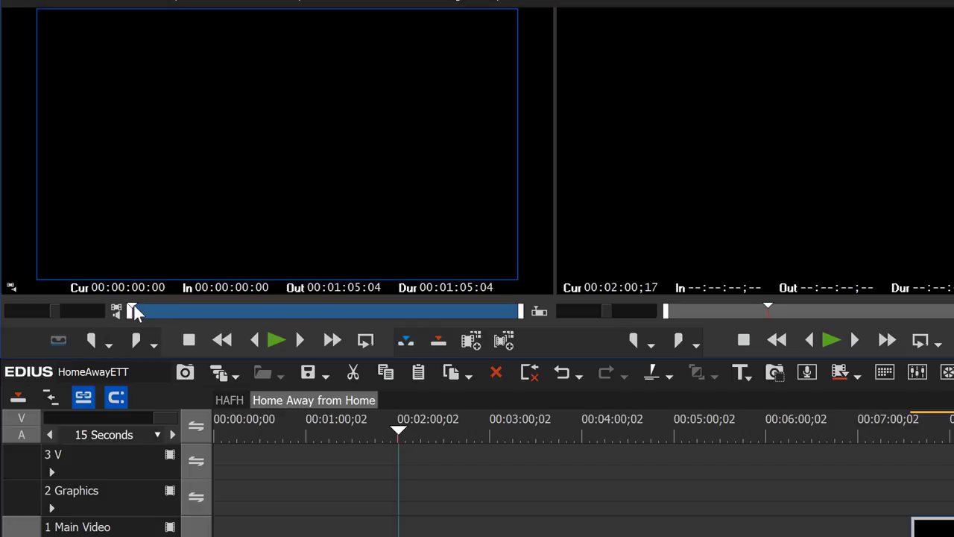
pyautogui.moveTo(137, 305); pyautogui.dragTo(159, 310)
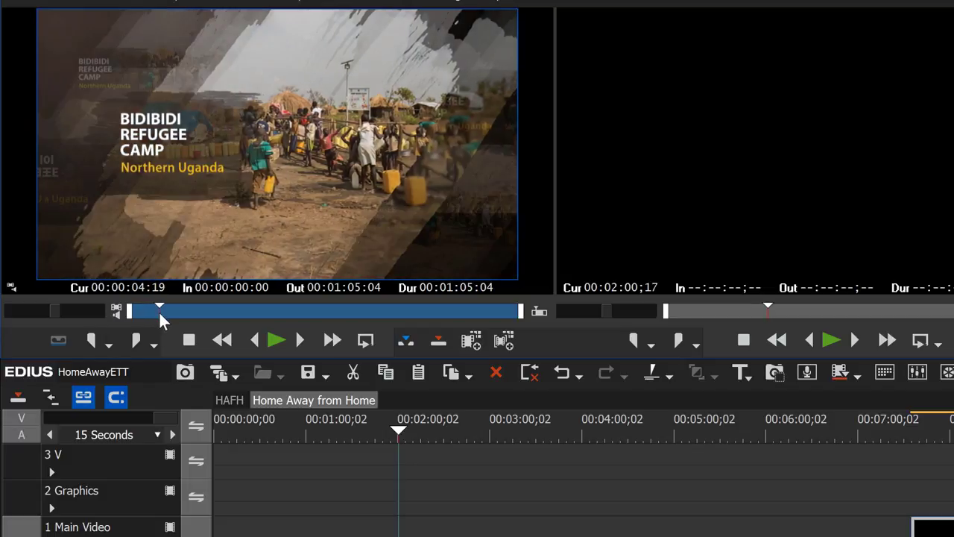
pyautogui.click(136, 343)
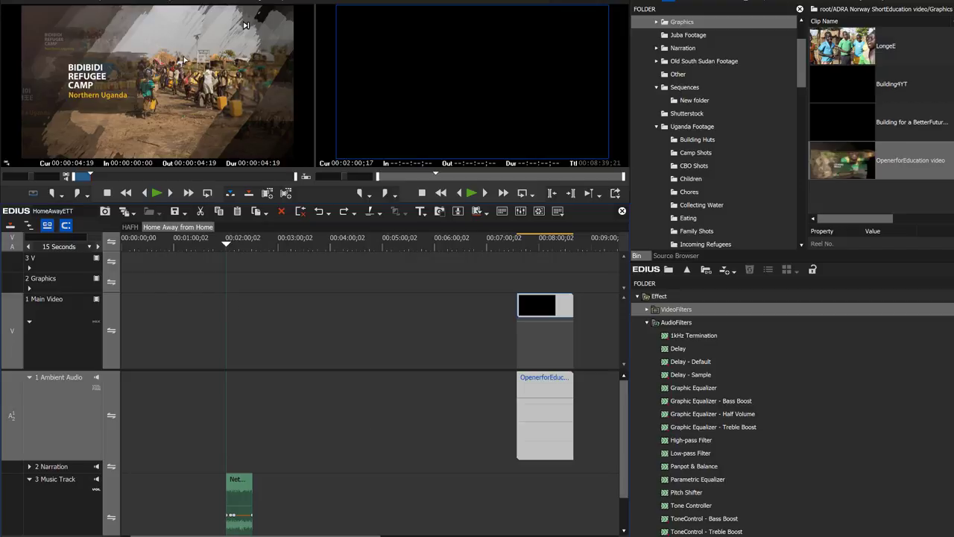
# Place the marked Bidibidi title excerpt on Main Video at 2:00;17, set the timeline scale to 10 frames, and play it to 2:04;02.
pyautogui.click(175, 55)
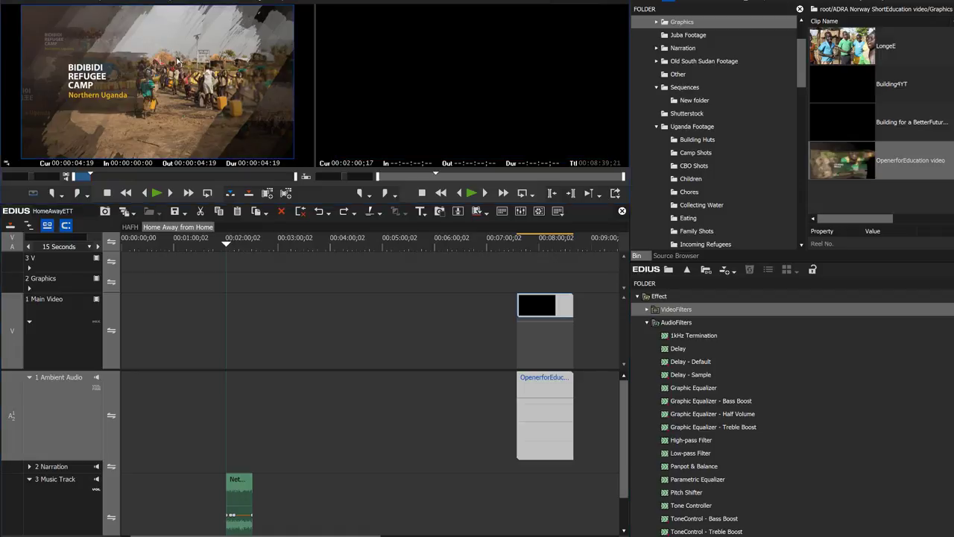
pyautogui.moveTo(184, 103); pyautogui.dragTo(229, 355)
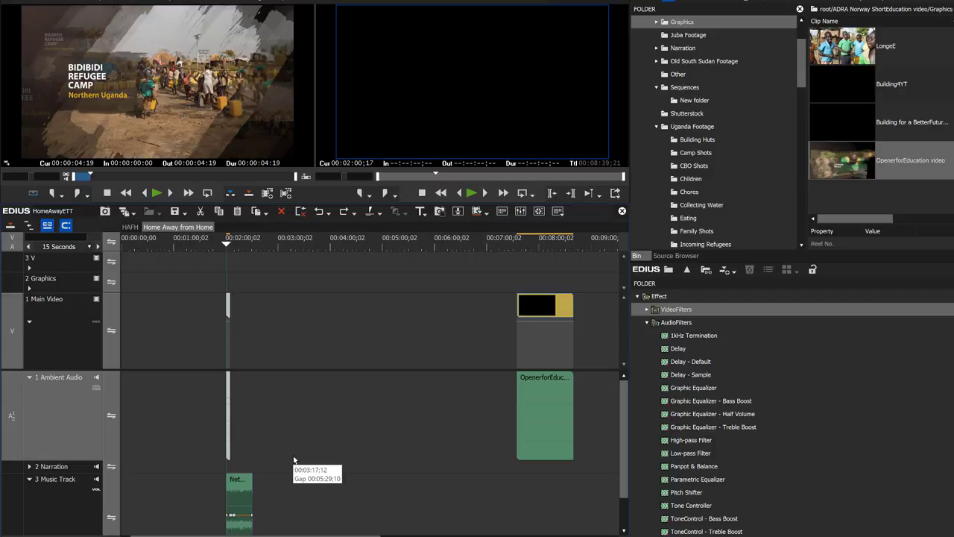
pyautogui.keyDown('ctrl'); pyautogui.scroll(6, 294, 460); pyautogui.keyUp('ctrl')
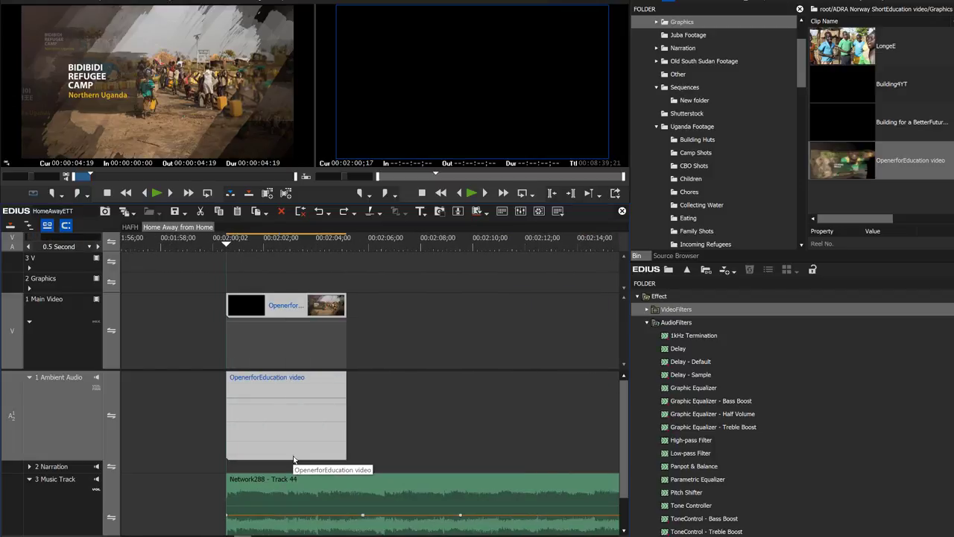
pyautogui.keyDown('ctrl'); pyautogui.scroll(1, 294, 459); pyautogui.keyUp('ctrl')
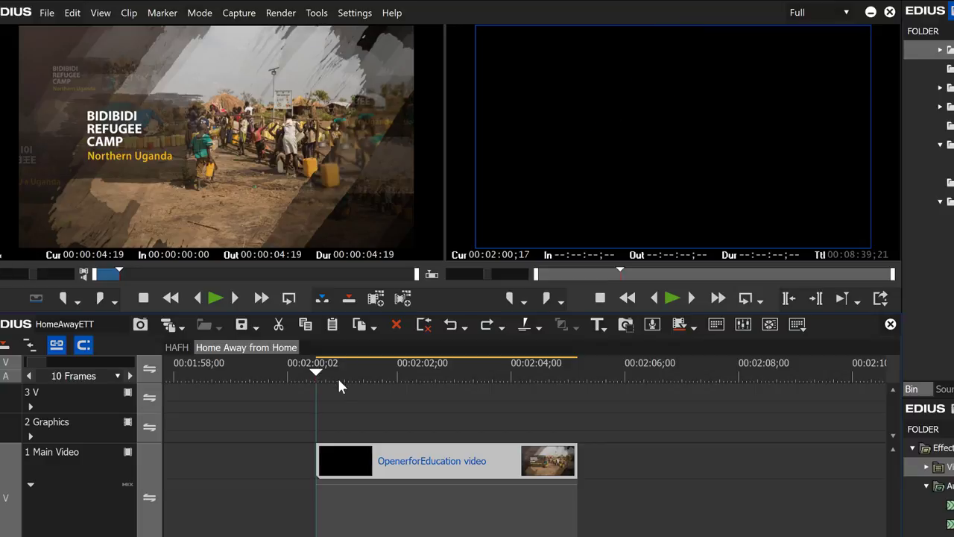
pyautogui.press('space')
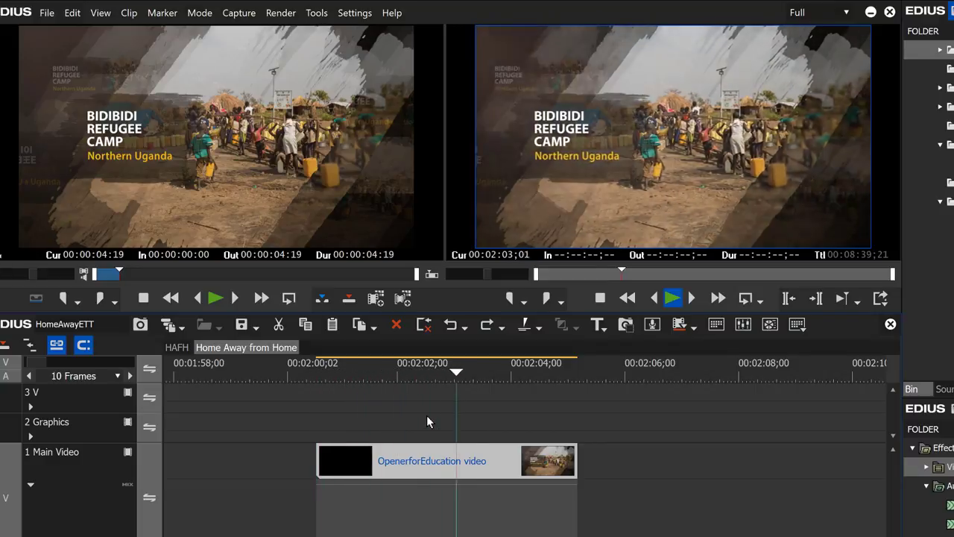
pyautogui.press('space')
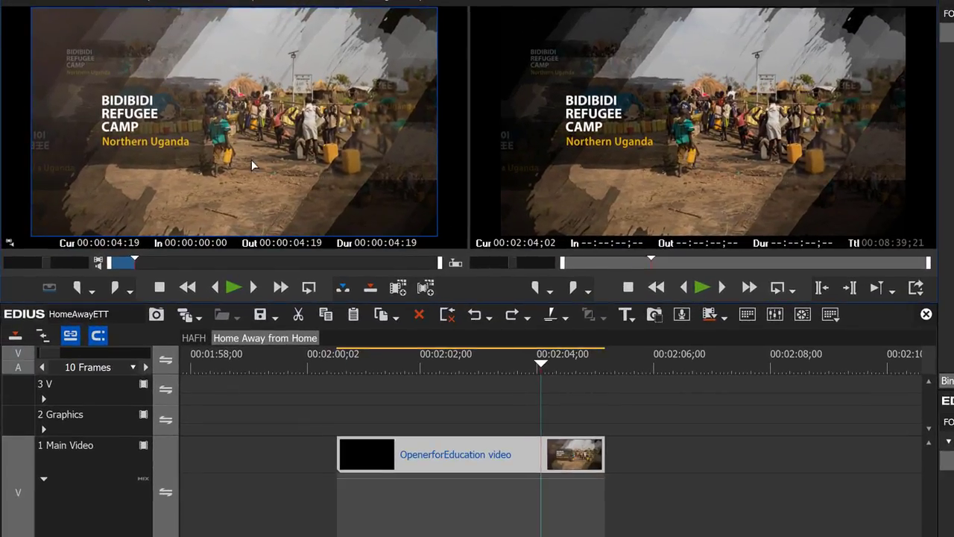
# Mark the Collecting Water excerpt in the source player with the In point at 00:00:07:06 and the Out point at 00:00:12:22.
pyautogui.press('space')
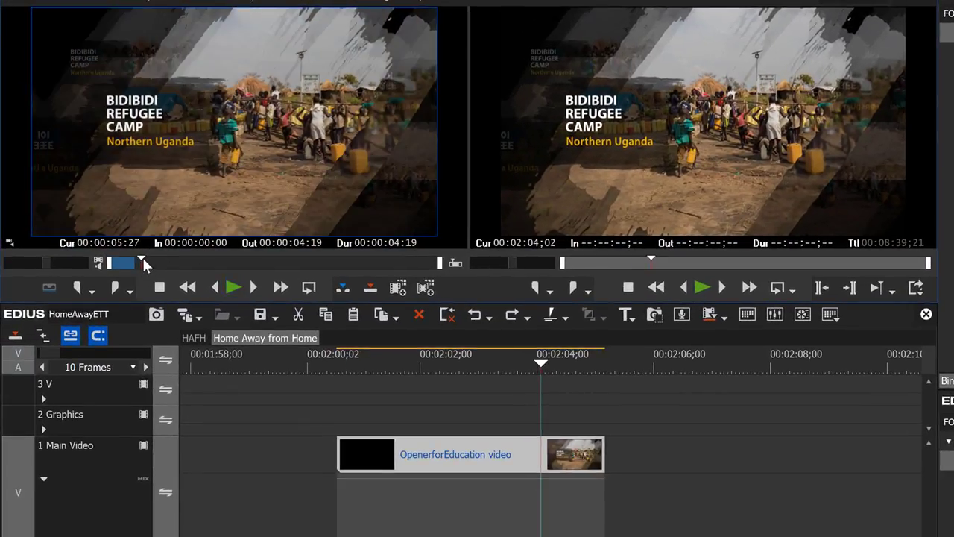
pyautogui.press('space')
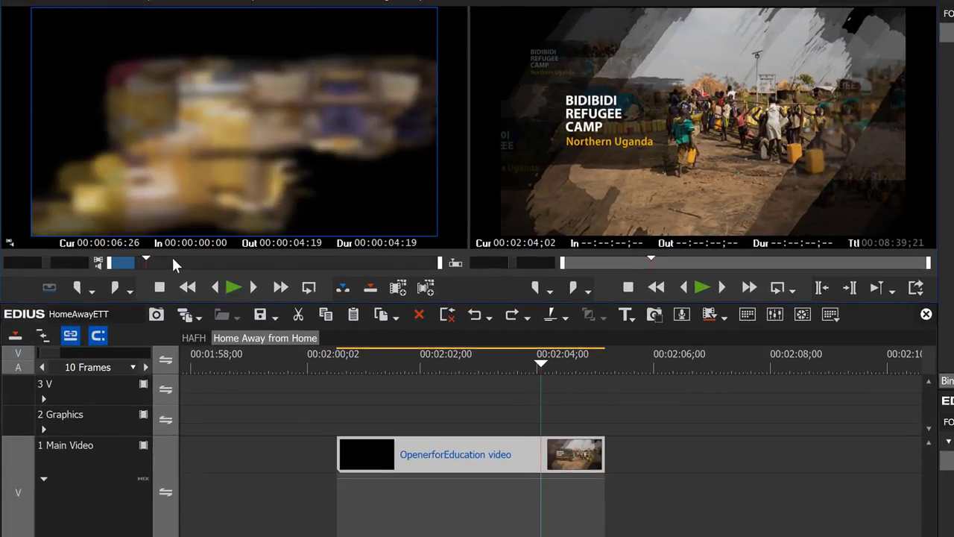
pyautogui.moveTo(145, 257); pyautogui.dragTo(174, 257)
pyautogui.click(76, 287)
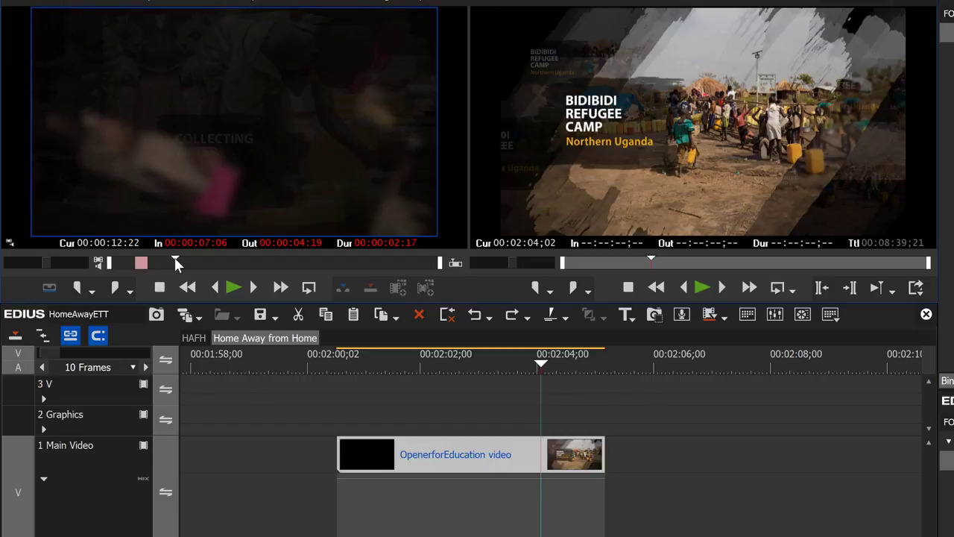
pyautogui.click(116, 289)
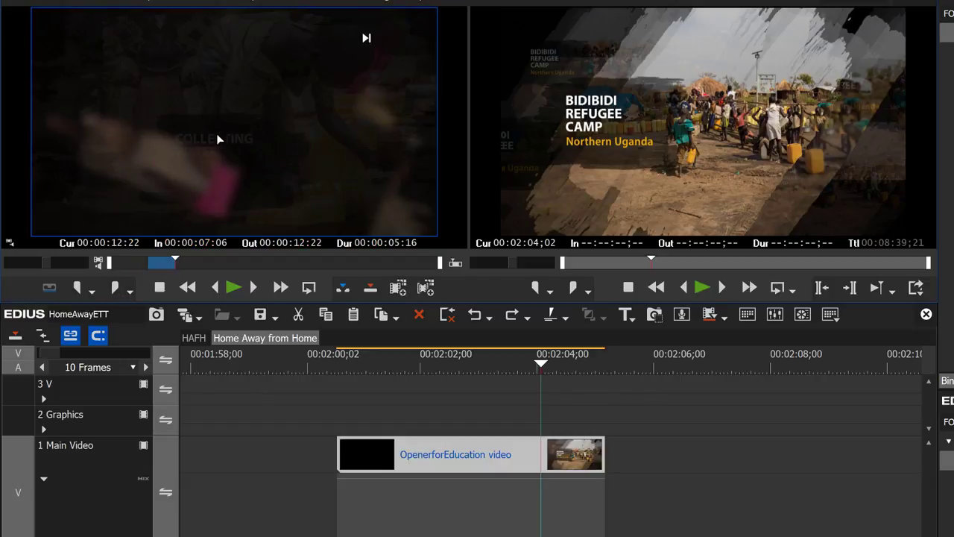
# Place the Collecting Water excerpt on Main Video at 2:04;02, overwriting the first excerpt's tail, and play across the cut to about 2:07.
pyautogui.moveTo(249, 179); pyautogui.dragTo(550, 459)
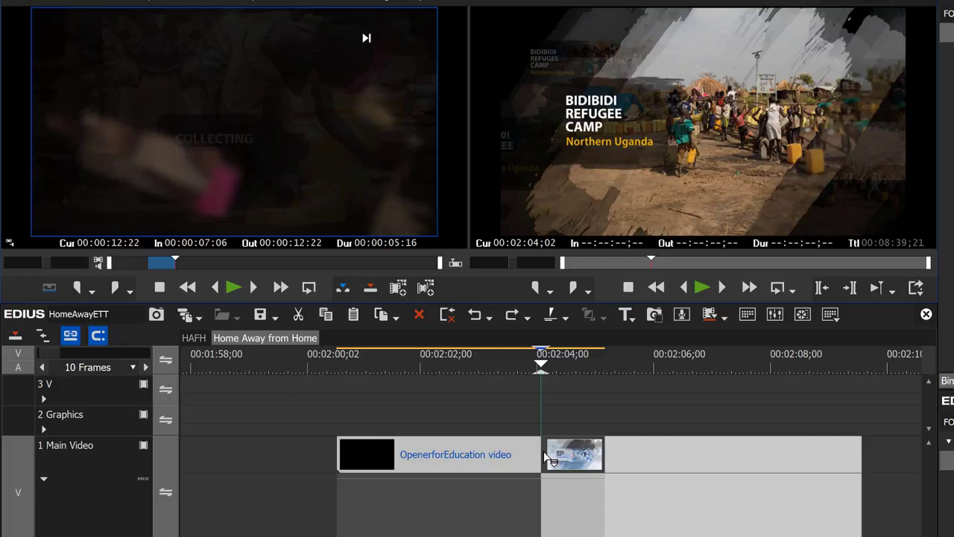
pyautogui.moveTo(547, 457)
pyautogui.mouseDown()
pyautogui.moveTo(643, 452)
pyautogui.moveTo(555, 458)
pyautogui.mouseUp()
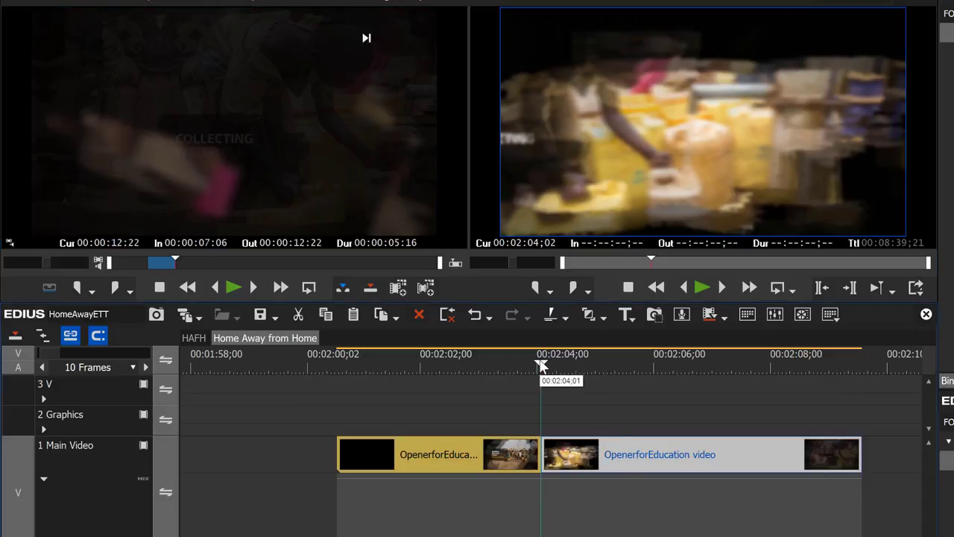
pyautogui.moveTo(541, 365); pyautogui.dragTo(441, 419)
pyautogui.press('space')
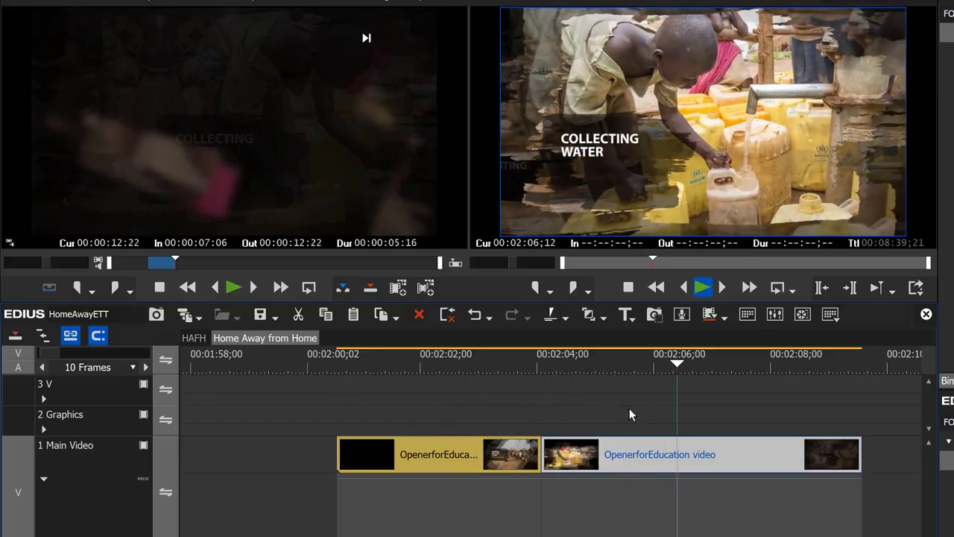
pyautogui.press('space')
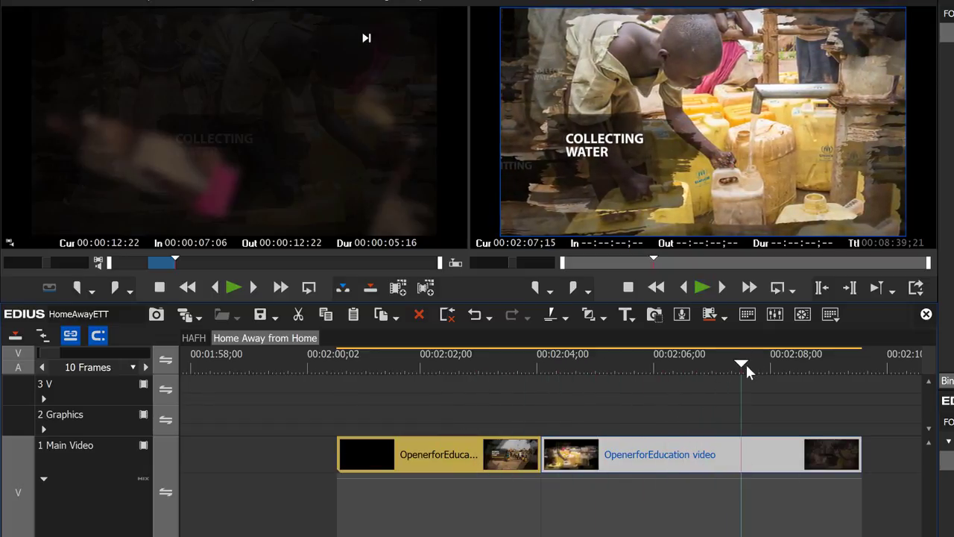
# Set the playhead to 2:07;09 and trim the end of the Collecting Water clip back to it.
pyautogui.moveTo(746, 365); pyautogui.dragTo(730, 370)
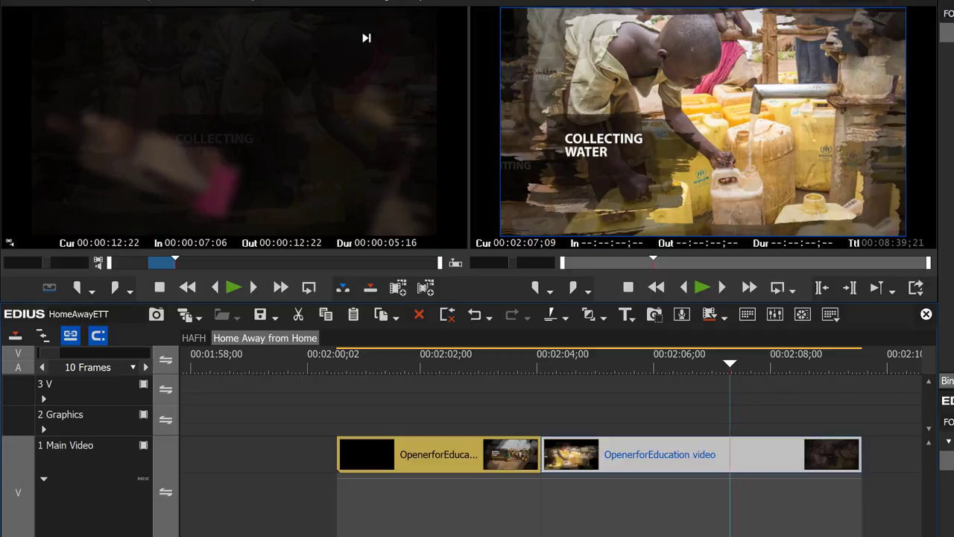
pyautogui.hscroll(5, 522, 447)
pyautogui.hscroll(-2, 522, 447)
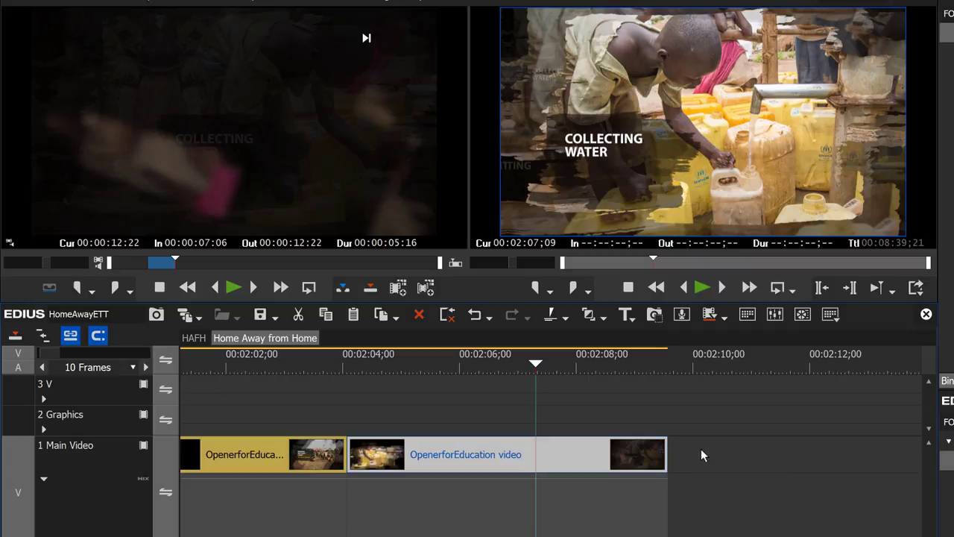
pyautogui.click(665, 456)
pyautogui.moveTo(666, 456); pyautogui.dragTo(535, 460)
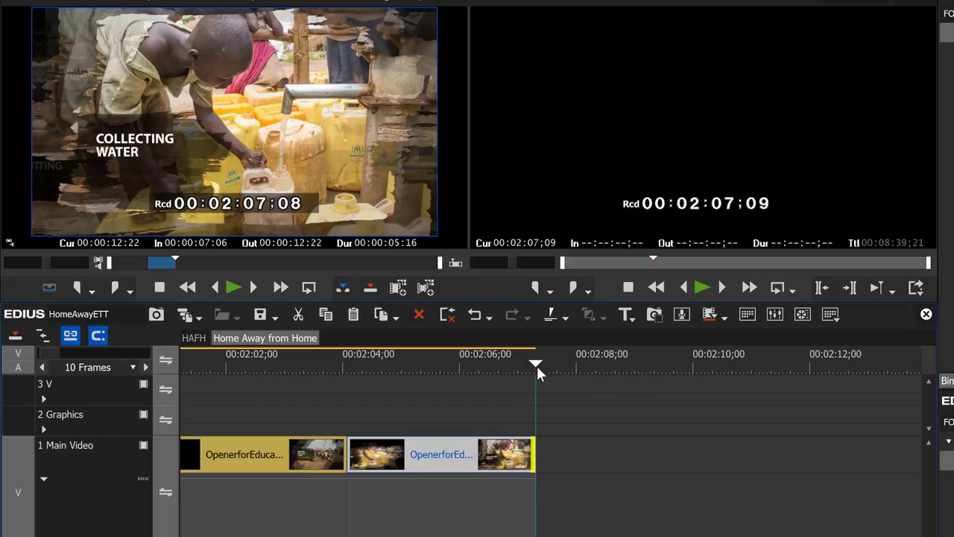
# Mark the Getting Firewood excerpt in the source player with the In point at 00:00:12:23 and the Out point at 00:00:18:06.
pyautogui.moveTo(537, 366); pyautogui.dragTo(473, 392)
pyautogui.click(183, 261)
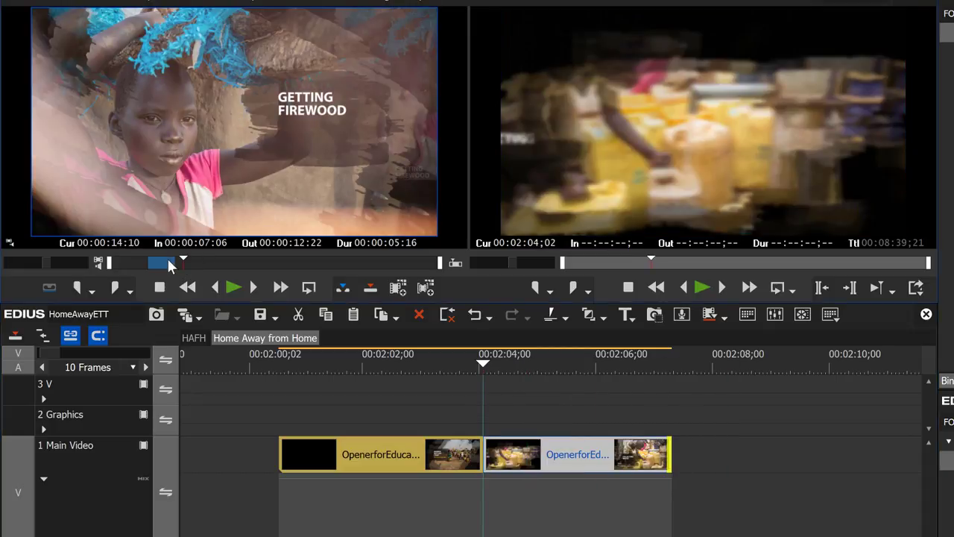
pyautogui.moveTo(184, 260); pyautogui.dragTo(175, 266)
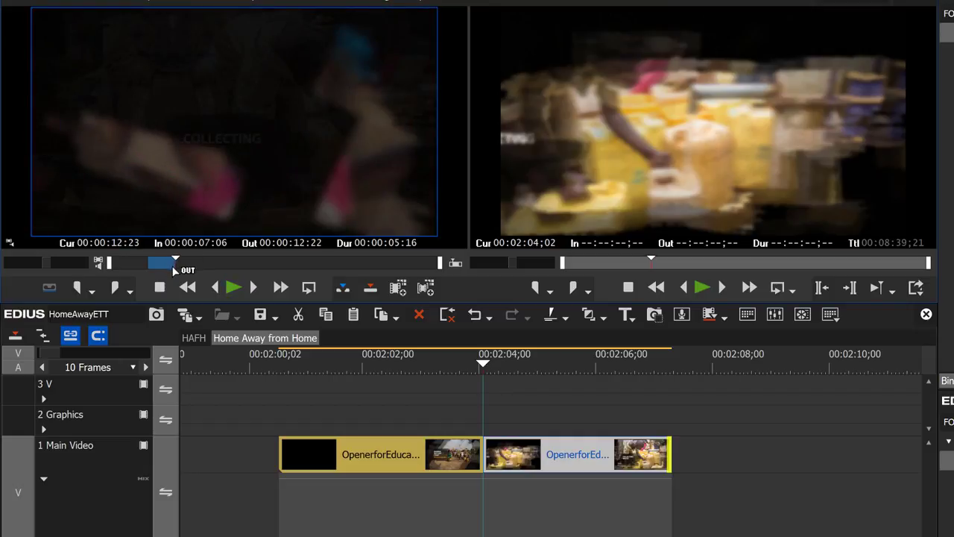
pyautogui.click(78, 287)
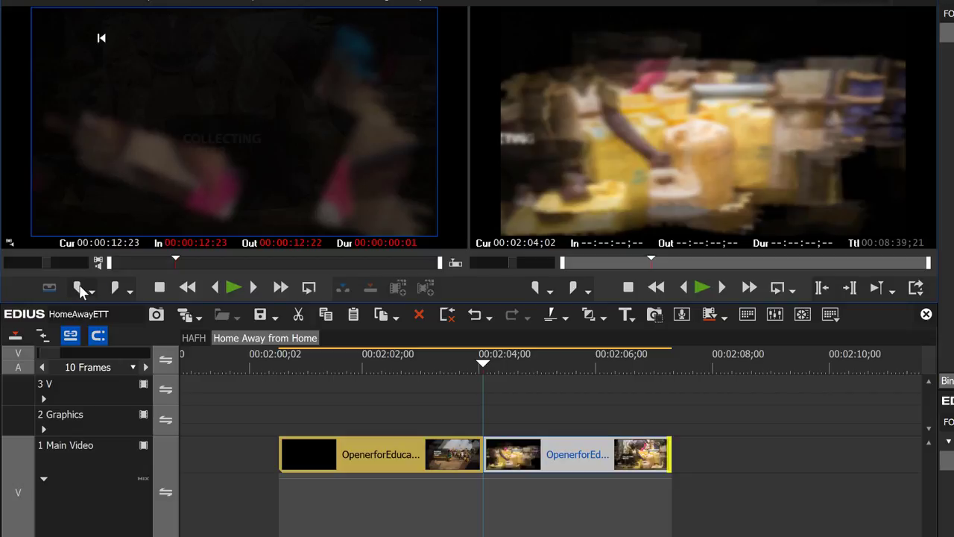
pyautogui.press('space')
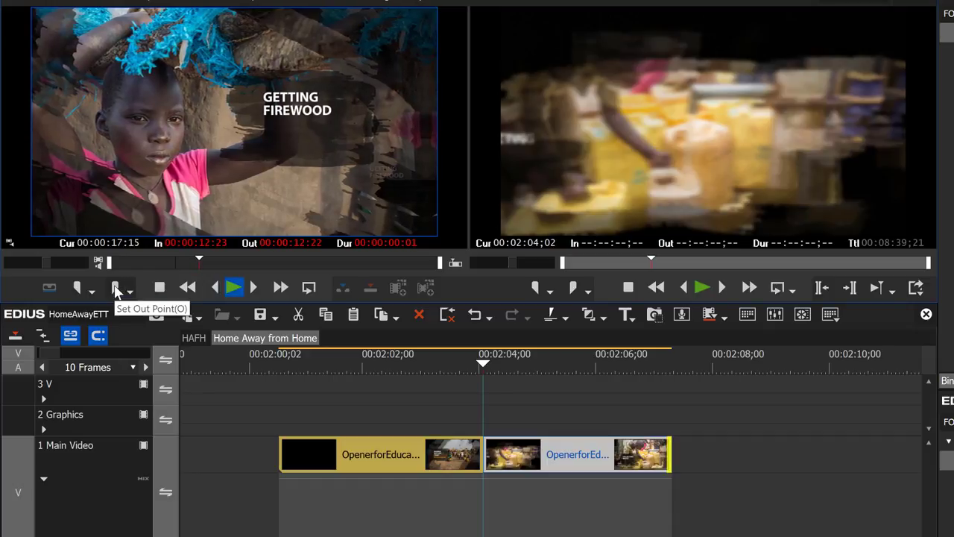
pyautogui.press('space')
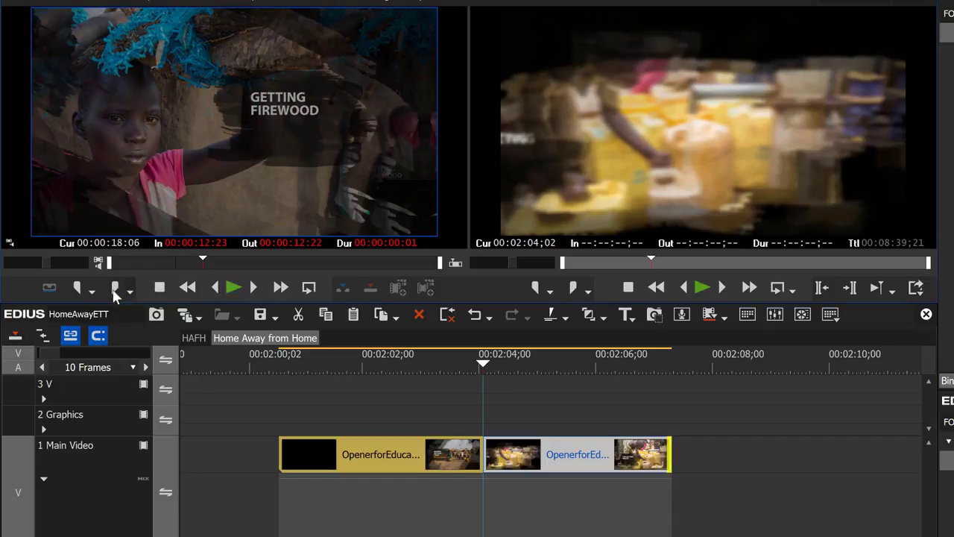
pyautogui.click(117, 289)
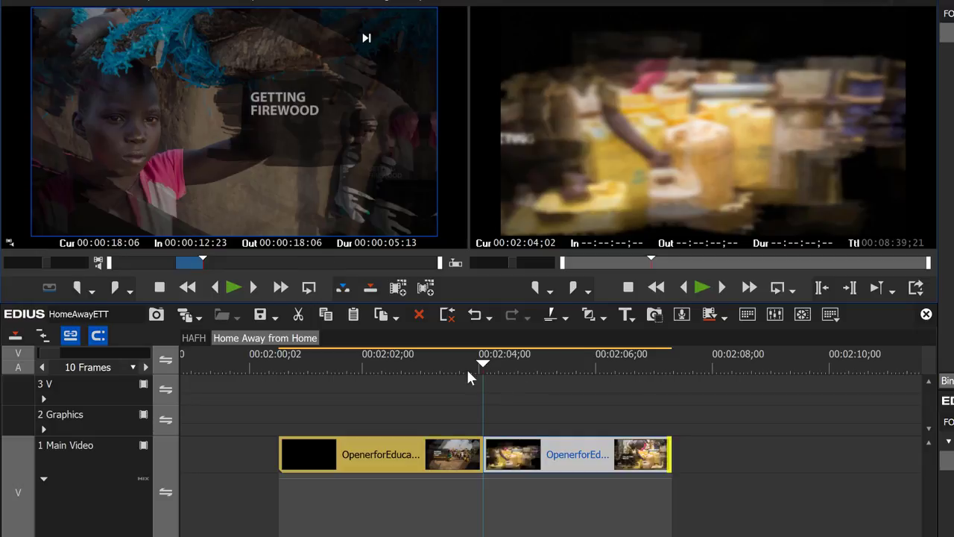
# Place the Getting Firewood excerpt on Main Video at 2:07;09, directly after the Collecting Water clip.
pyautogui.moveTo(483, 369); pyautogui.dragTo(666, 406)
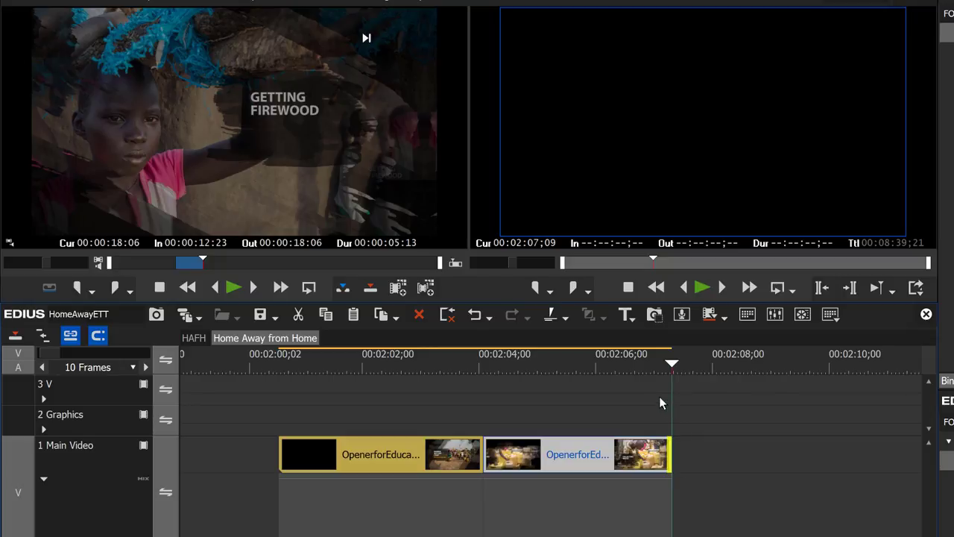
pyautogui.click(187, 94)
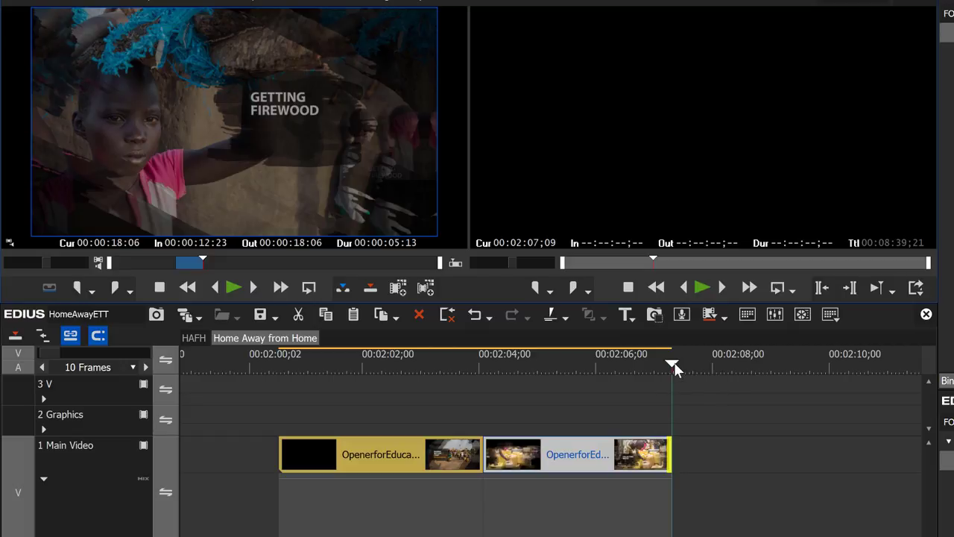
pyautogui.click(370, 291)
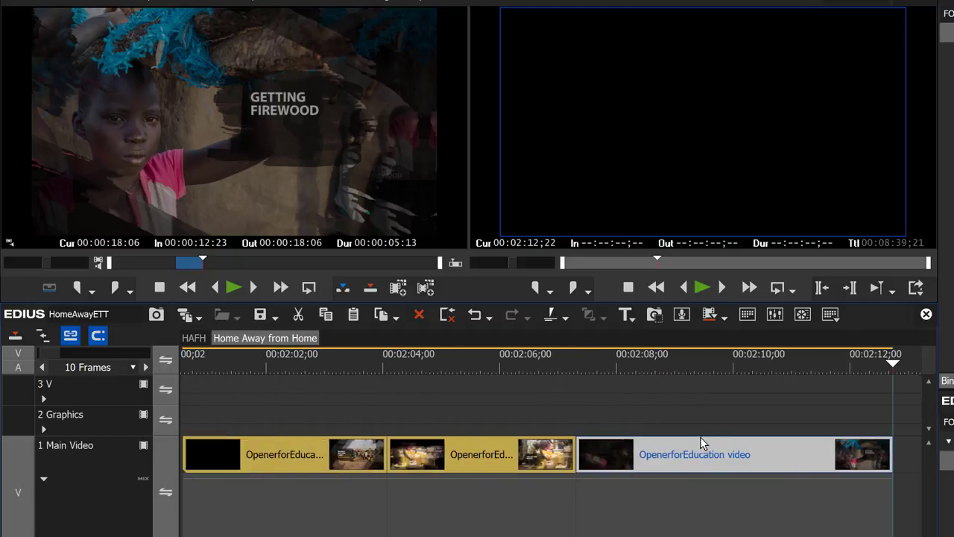
# Play the timeline from 2:06;01 across the new cut and trim the end of the Getting Firewood clip back to 2:11;00.
pyautogui.moveTo(760, 363); pyautogui.dragTo(501, 393)
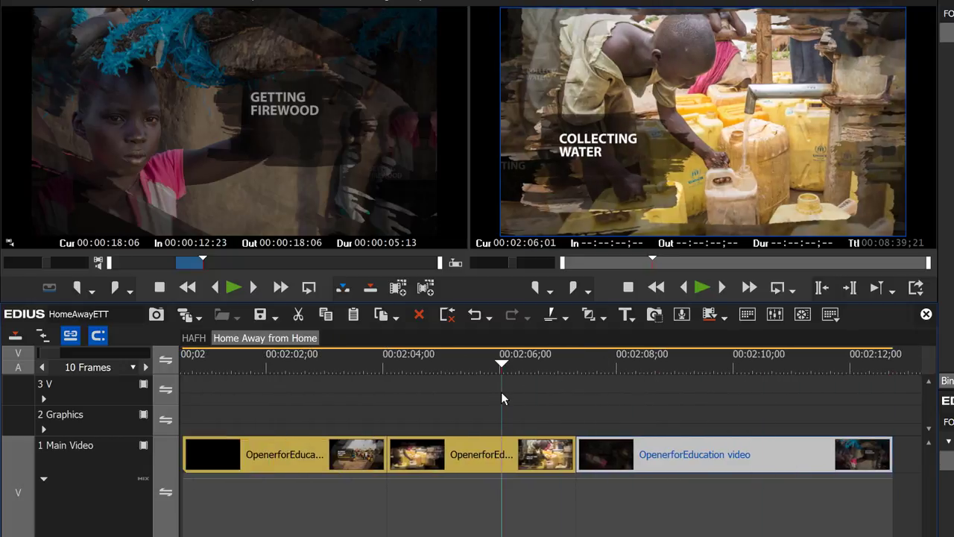
pyautogui.press('space')
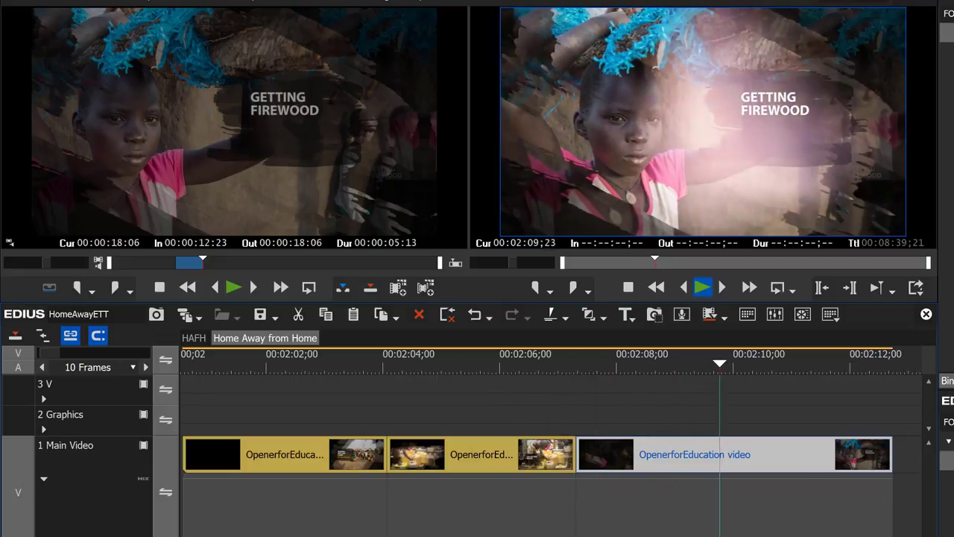
pyautogui.press('space')
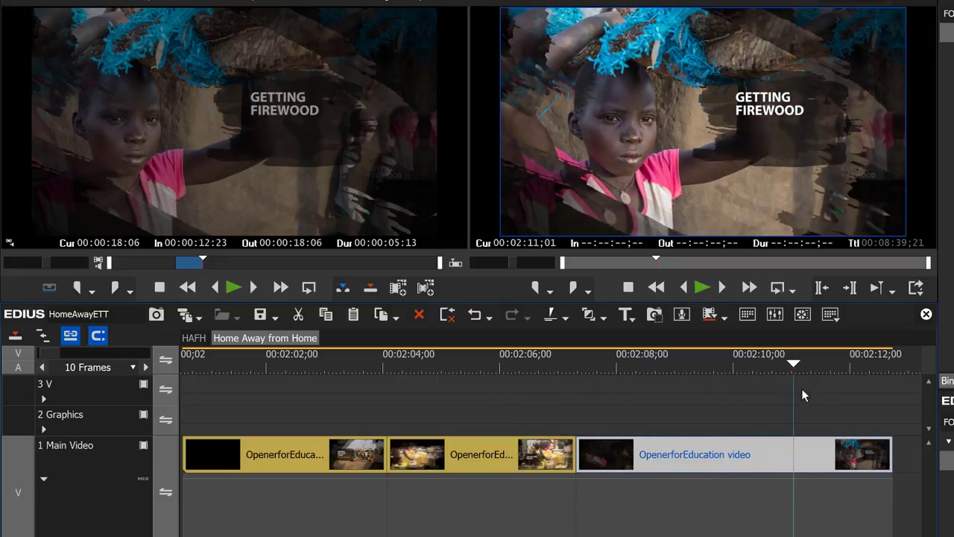
pyautogui.click(790, 362)
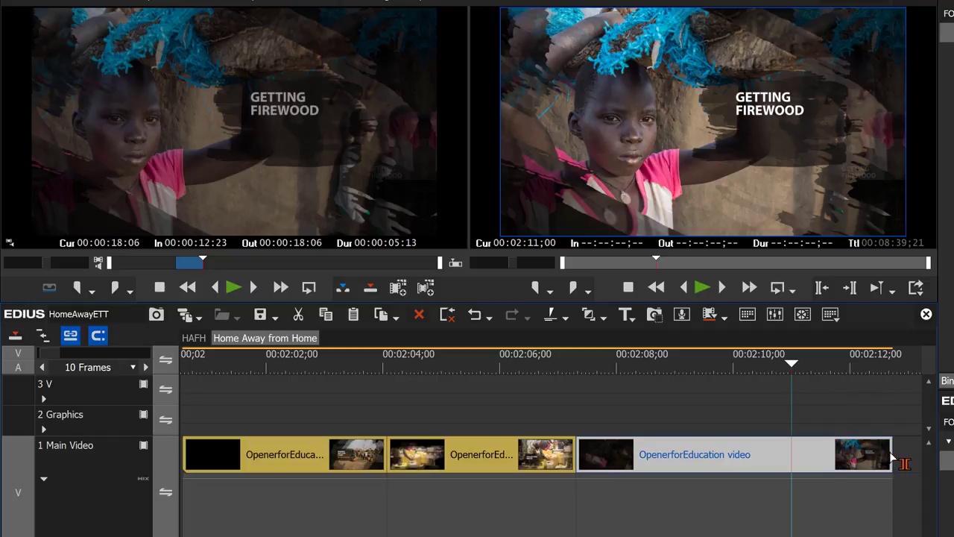
pyautogui.moveTo(890, 456); pyautogui.dragTo(794, 475)
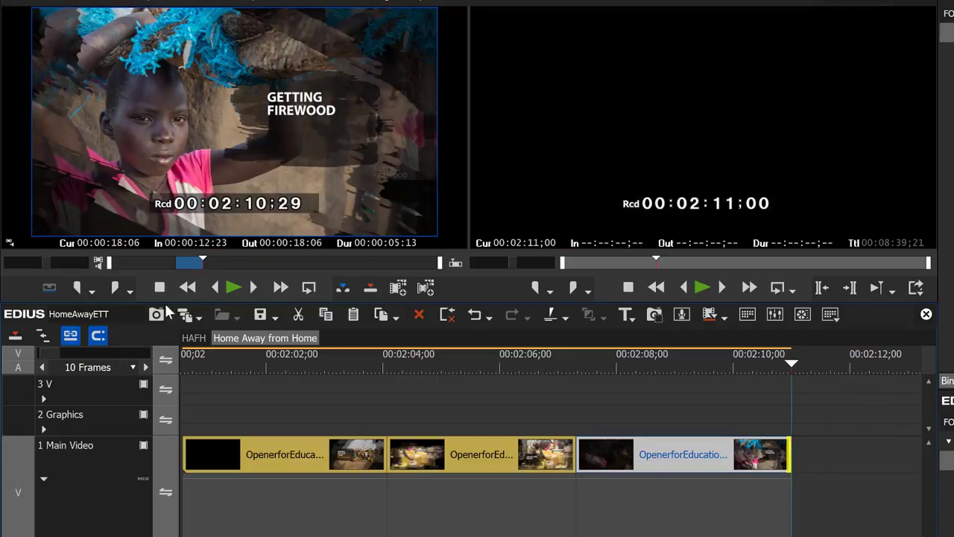
# Mark the Cooking Meals excerpt in the source player with the In point at 00:00:18:22 and the Out point at 00:00:24:02.
pyautogui.click(205, 260)
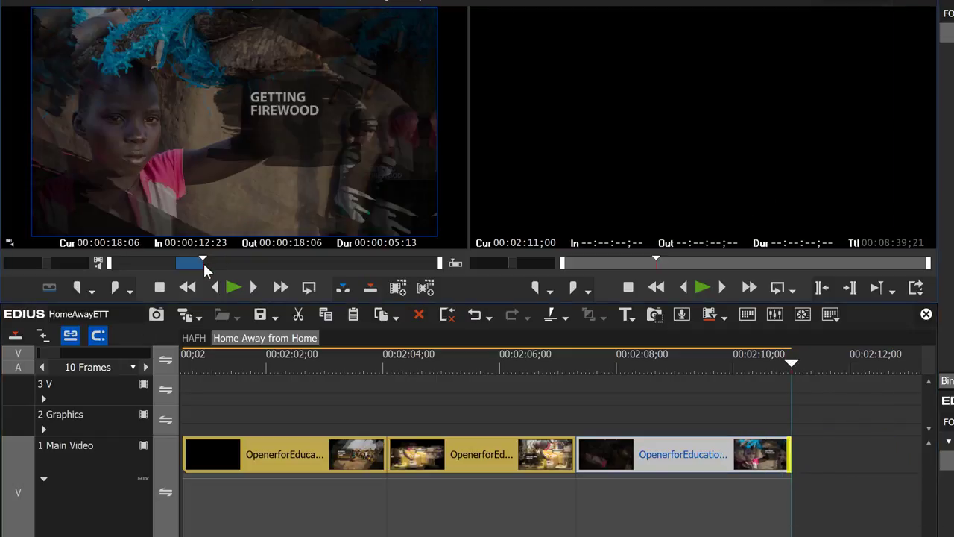
pyautogui.press('Right')
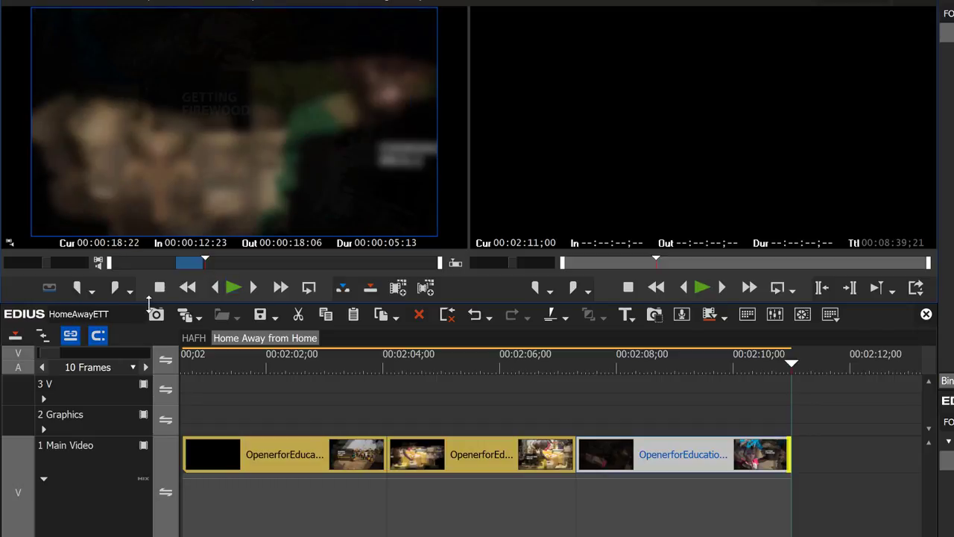
pyautogui.click(85, 289)
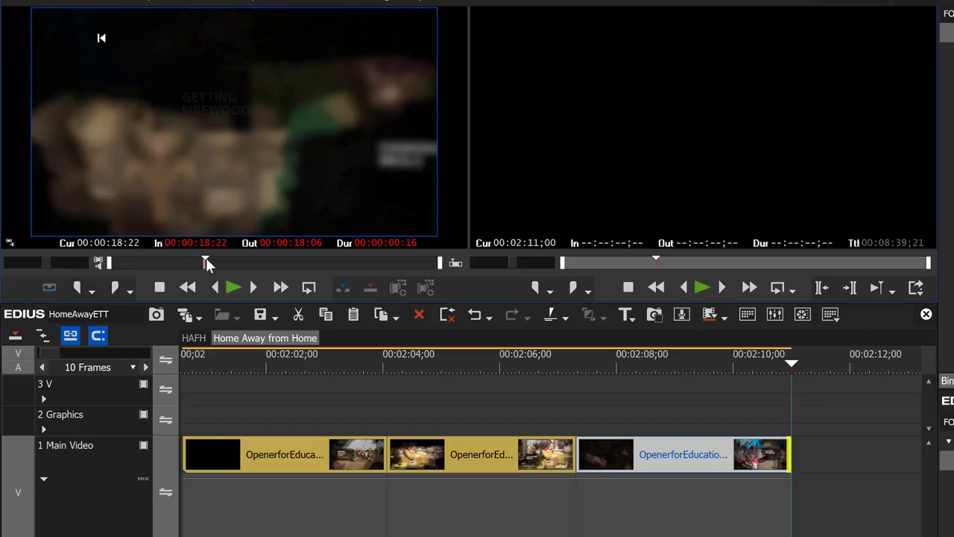
pyautogui.moveTo(205, 257); pyautogui.dragTo(232, 260)
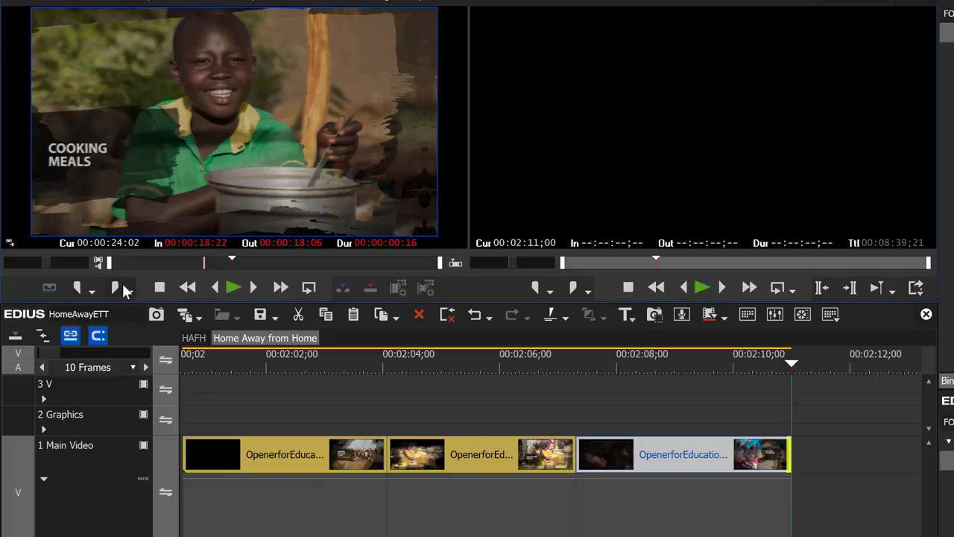
pyautogui.click(116, 287)
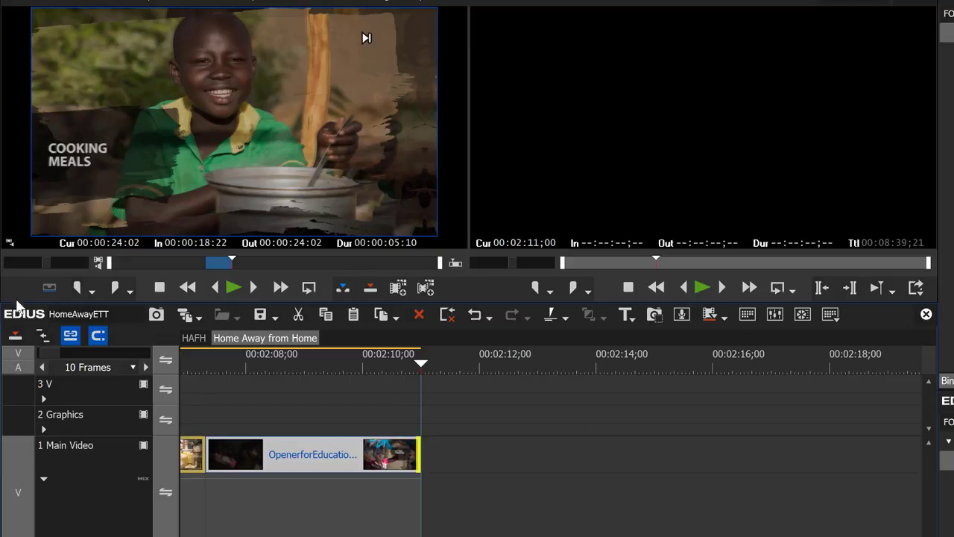
# Switch off the source audio mapping, place the Cooking Meals excerpt on Main Video at 2:11;00, and play it to about 2:15.
pyautogui.click(19, 370)
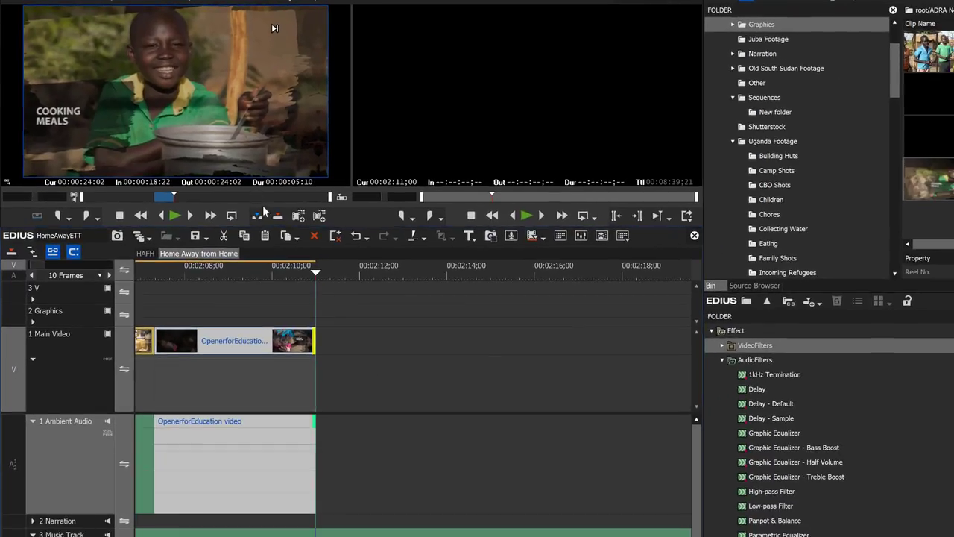
pyautogui.click(278, 216)
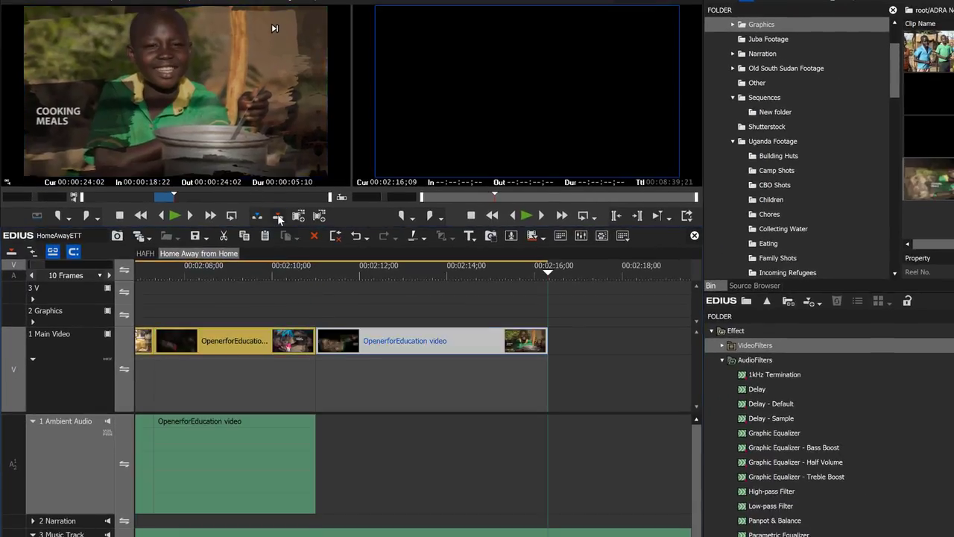
pyautogui.moveTo(459, 275)
pyautogui.mouseDown()
pyautogui.moveTo(315, 274)
pyautogui.moveTo(507, 275)
pyautogui.moveTo(294, 274)
pyautogui.moveTo(461, 274)
pyautogui.mouseUp()
pyautogui.press('space')
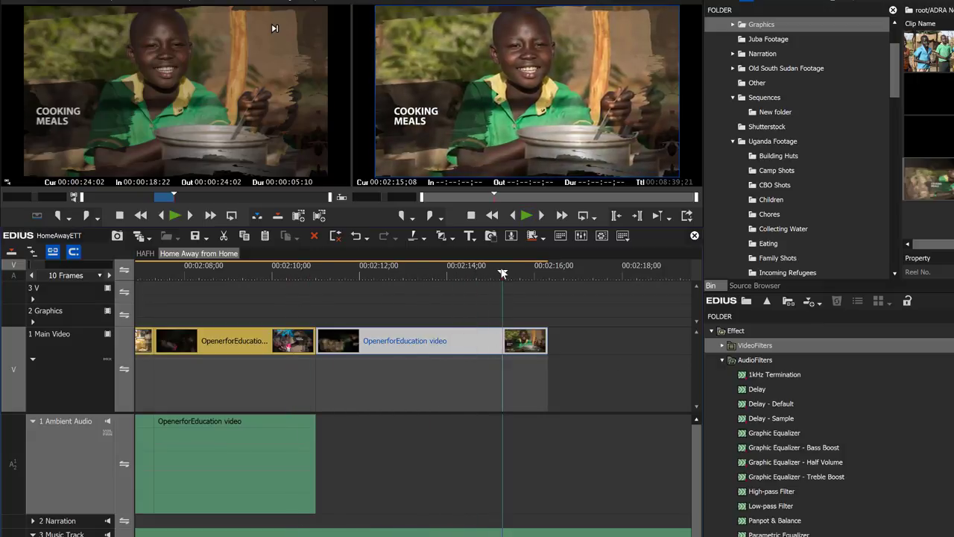
# Set the timeline playhead to 2:14;19 and mark the New Friends excerpt in the source player from 00:00:24:19 to 00:00:28:22.
pyautogui.click(474, 300)
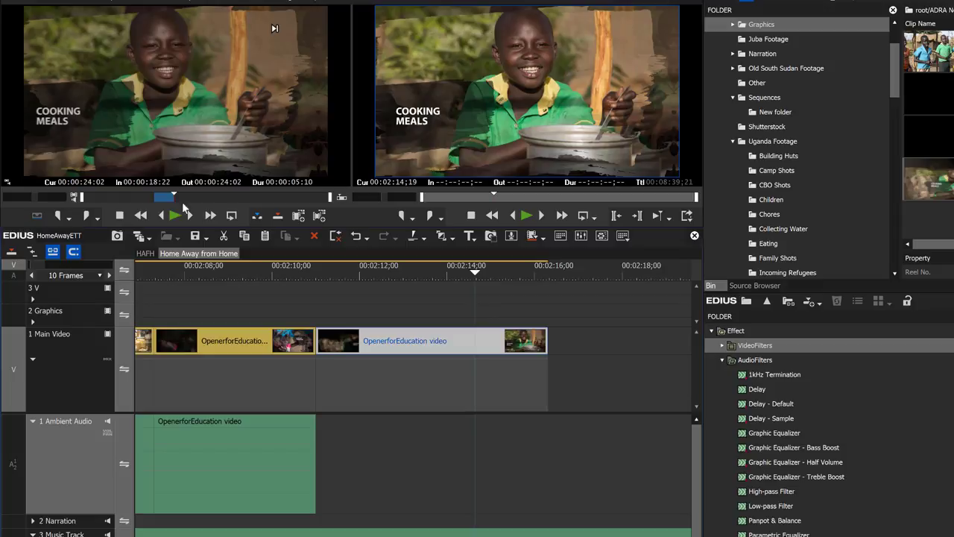
pyautogui.click(200, 142)
pyautogui.click(174, 216)
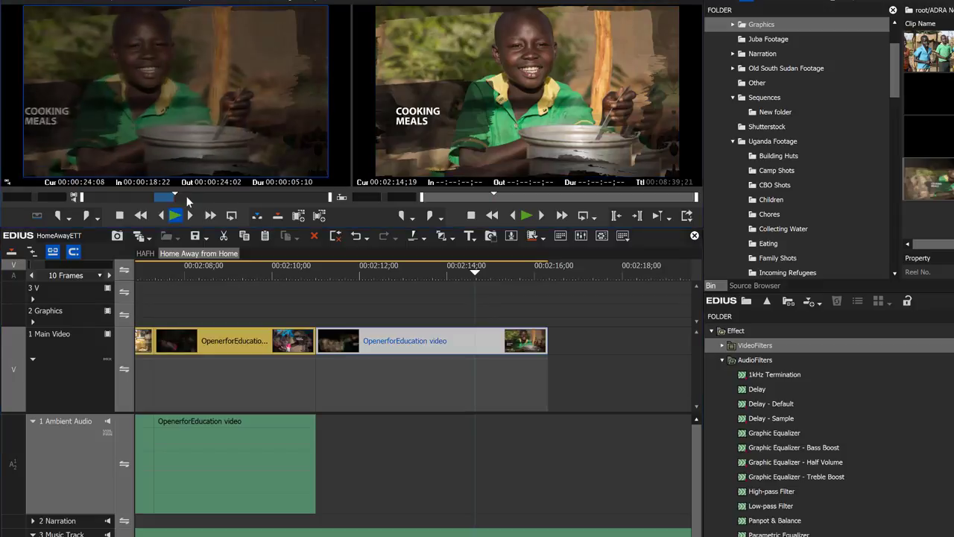
pyautogui.click(58, 215)
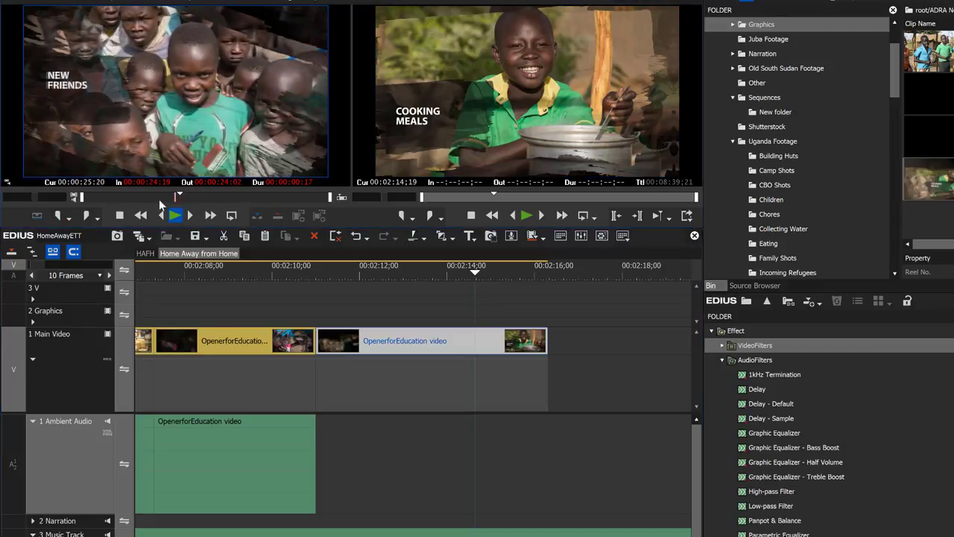
pyautogui.click(86, 216)
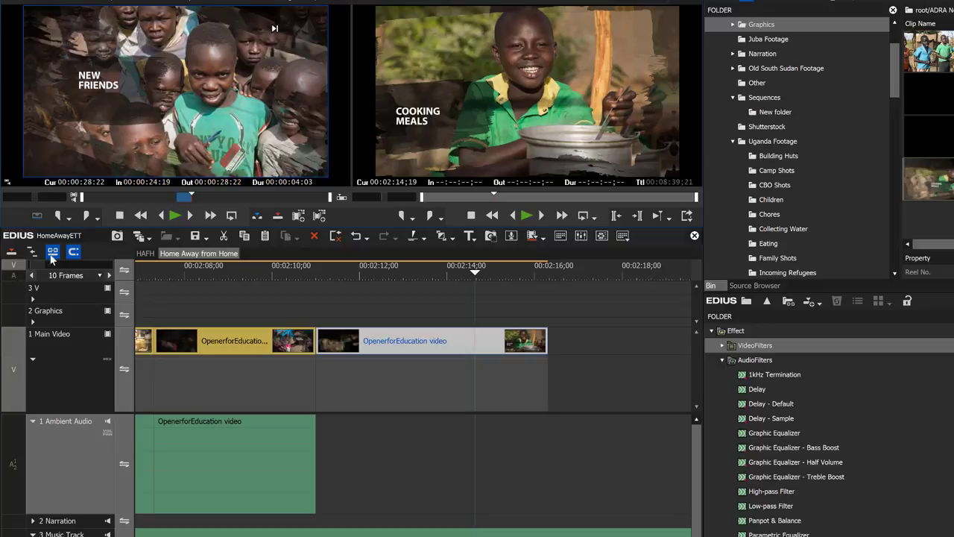
# Place the New Friends excerpt on Main Video at 2:14;19, overwriting the Cooking Meals clip's tail, and put the playhead at its end.
pyautogui.click(277, 216)
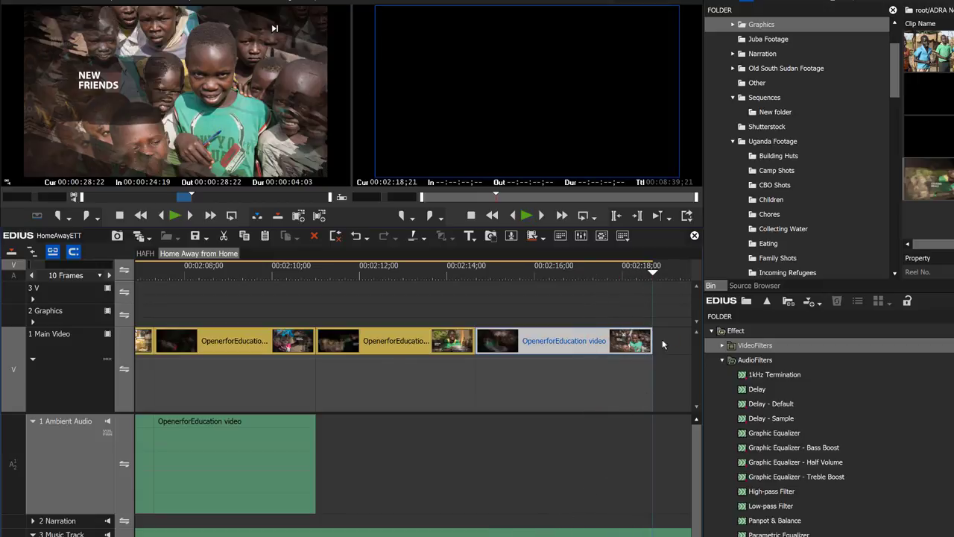
pyautogui.click(645, 274)
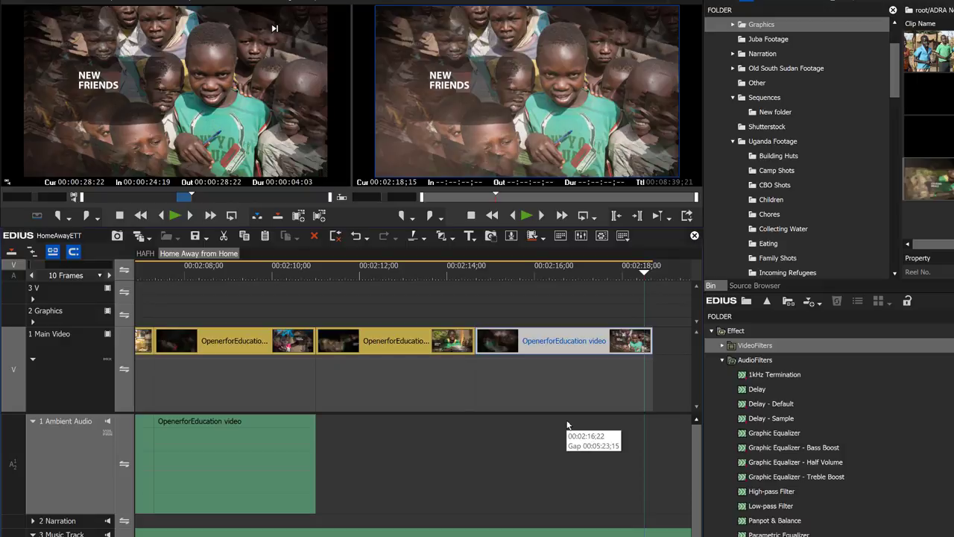
pyautogui.hotkey('ctrl', '-')
pyautogui.hotkey('ctrl', '-')
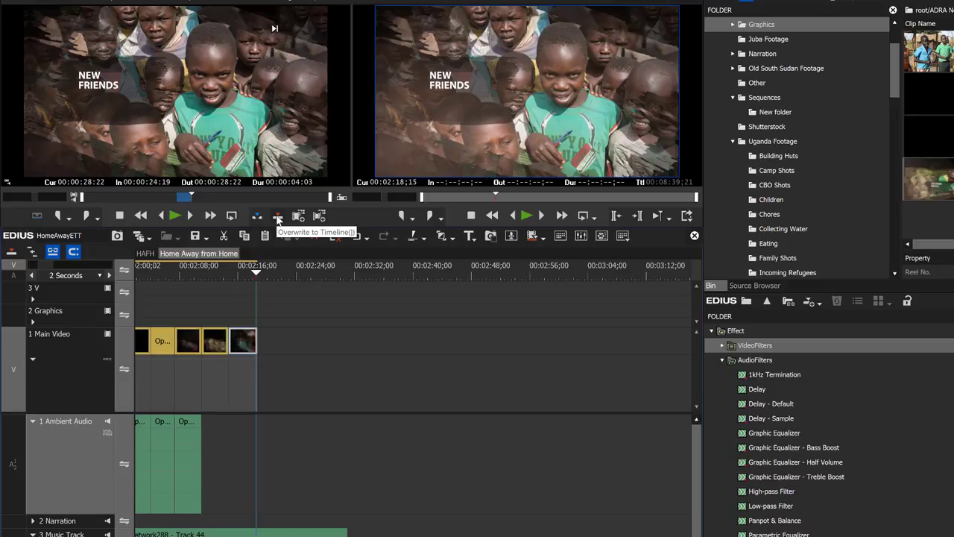
pyautogui.click(257, 276)
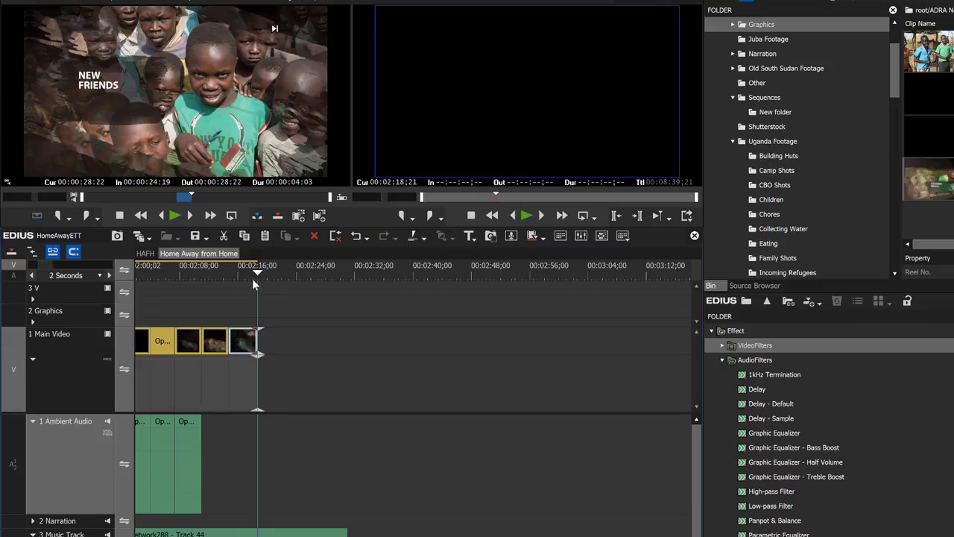
# Select all the opener excerpts on Main Video and Ambient Audio and delete them, keeping the music clip.
pyautogui.hscroll(-3, 417, 342)
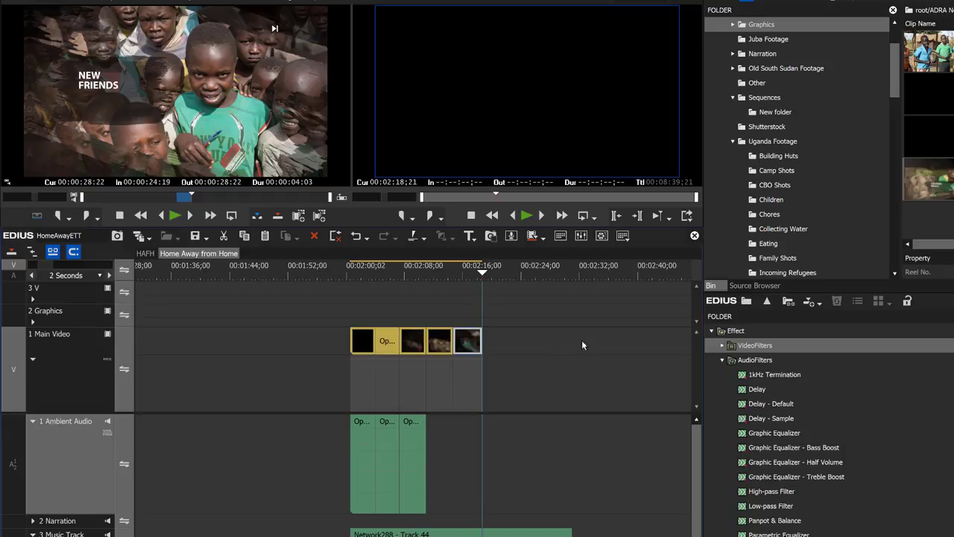
pyautogui.moveTo(581, 340); pyautogui.dragTo(520, 459)
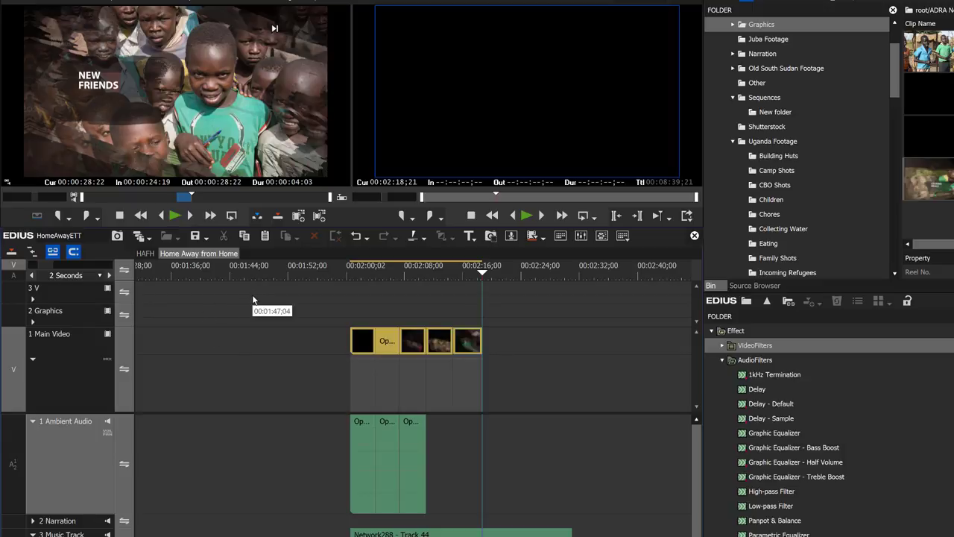
pyautogui.moveTo(252, 296); pyautogui.dragTo(589, 501)
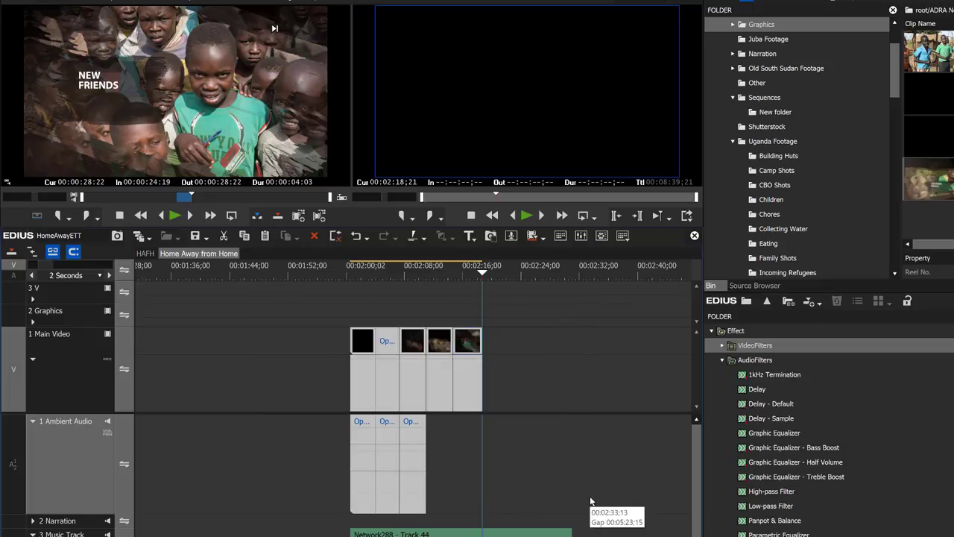
pyautogui.press('Delete')
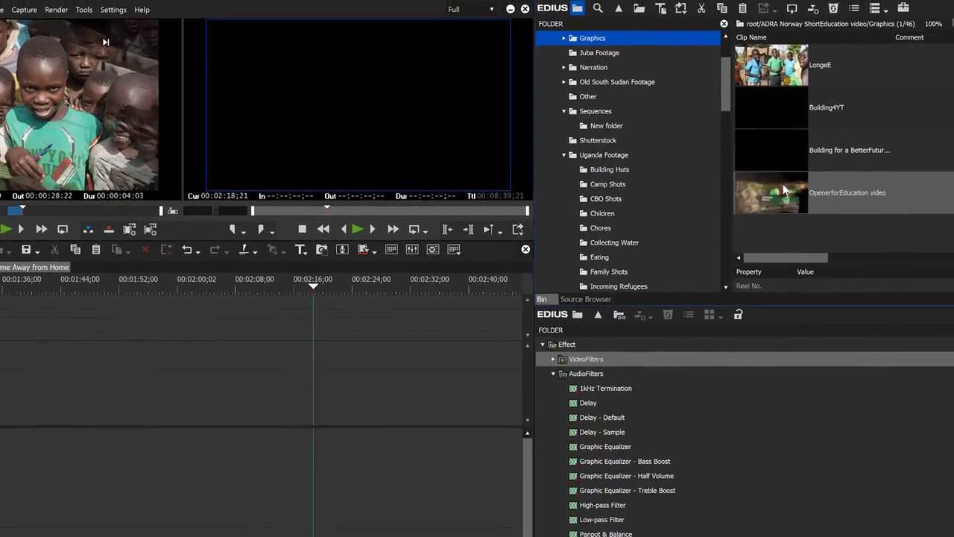
# Add the OpenerforEducation video to Main Video, extend both ends to its full length, and align its start with the Network288 - Track 44 clip.
pyautogui.moveTo(429, 284); pyautogui.dragTo(240, 410)
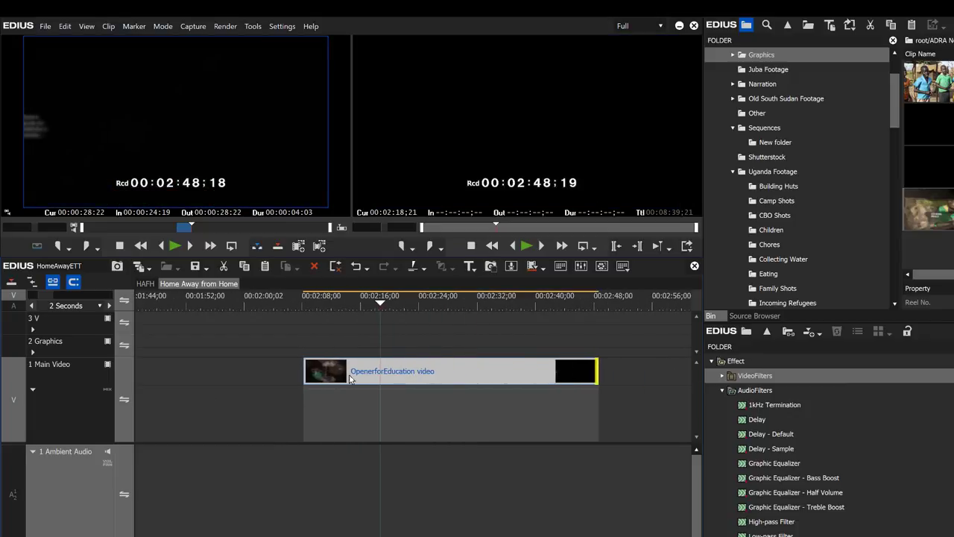
pyautogui.moveTo(306, 377); pyautogui.dragTo(117, 379)
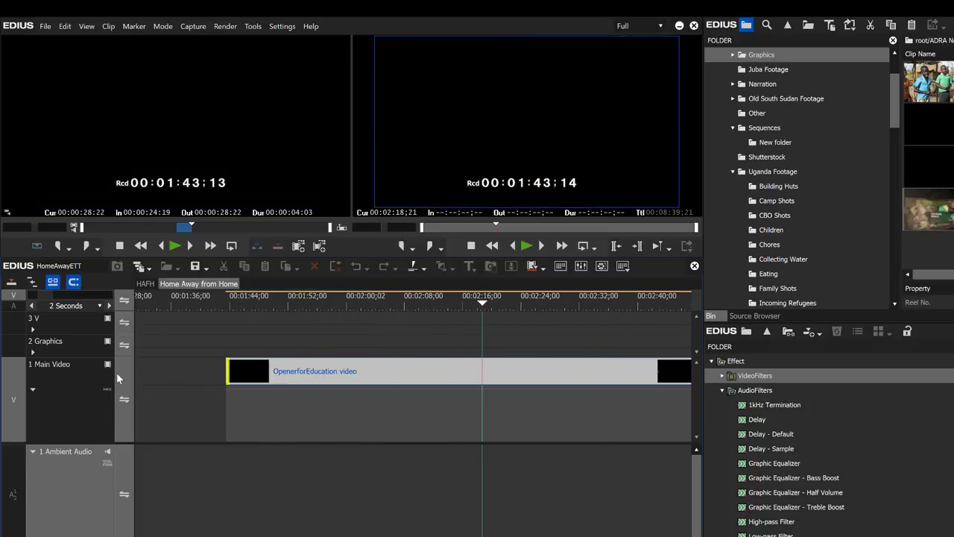
pyautogui.moveTo(483, 306); pyautogui.dragTo(257, 350)
pyautogui.moveTo(345, 373); pyautogui.dragTo(471, 385)
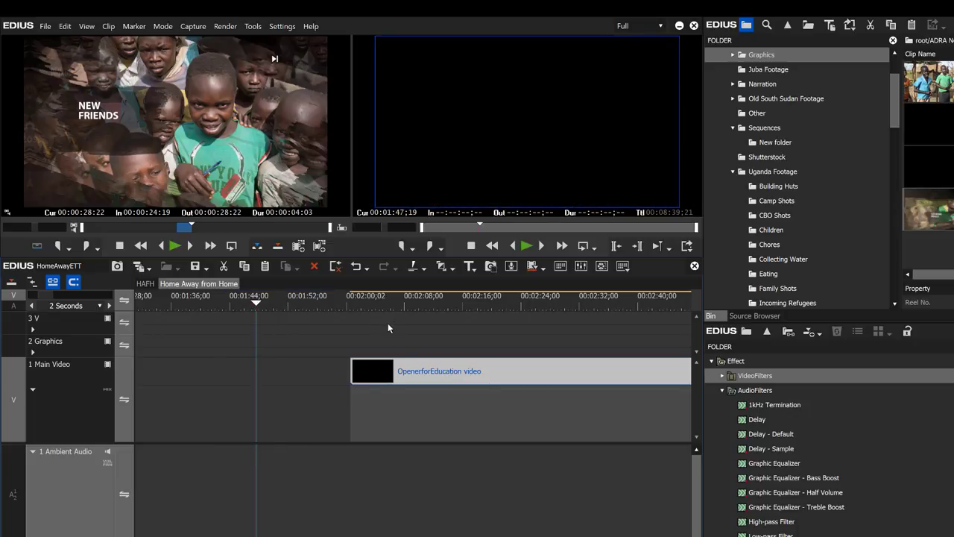
# Play the opening of the OpenerforEducation clip up to 2:01;19 and trim its start to about 2:01;03.
pyautogui.click(352, 306)
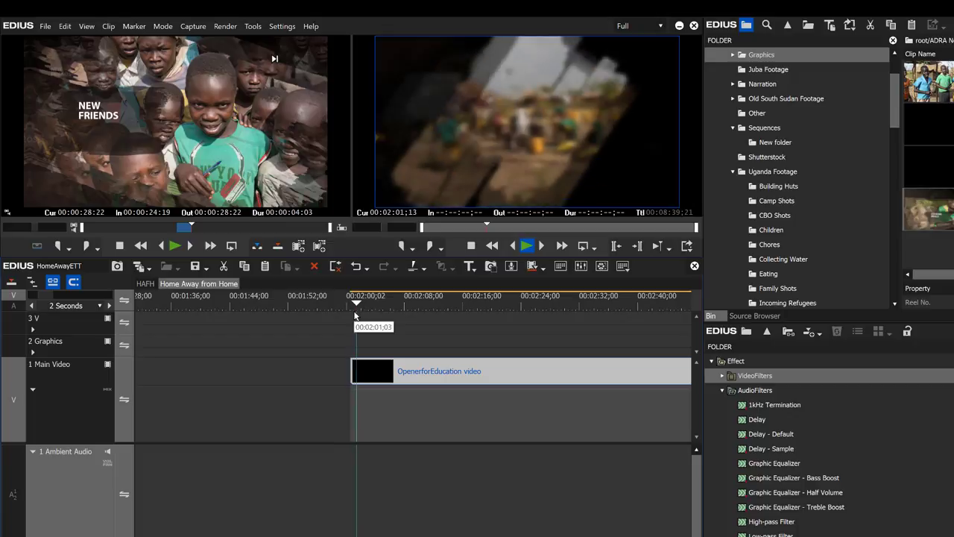
pyautogui.press('space')
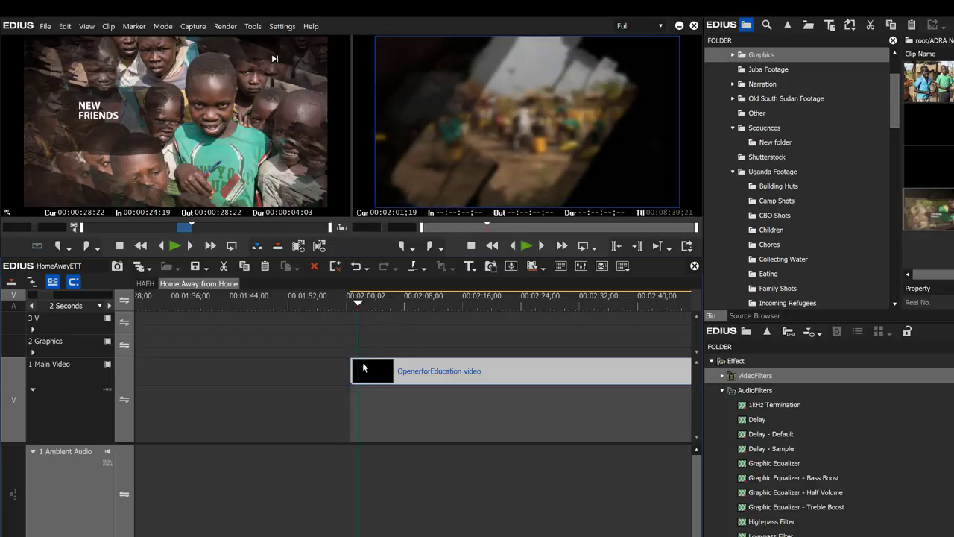
pyautogui.scroll(4, 355, 369)
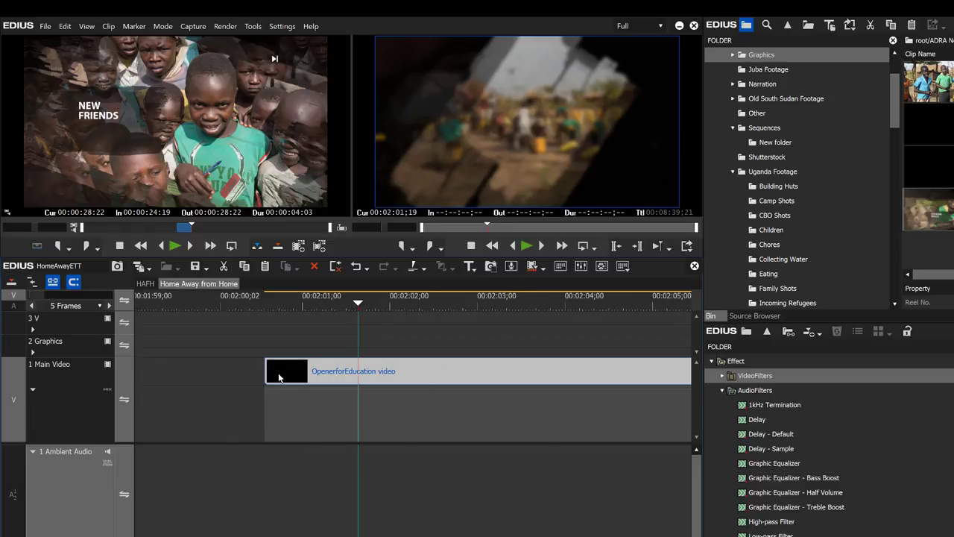
pyautogui.moveTo(267, 372); pyautogui.dragTo(315, 383)
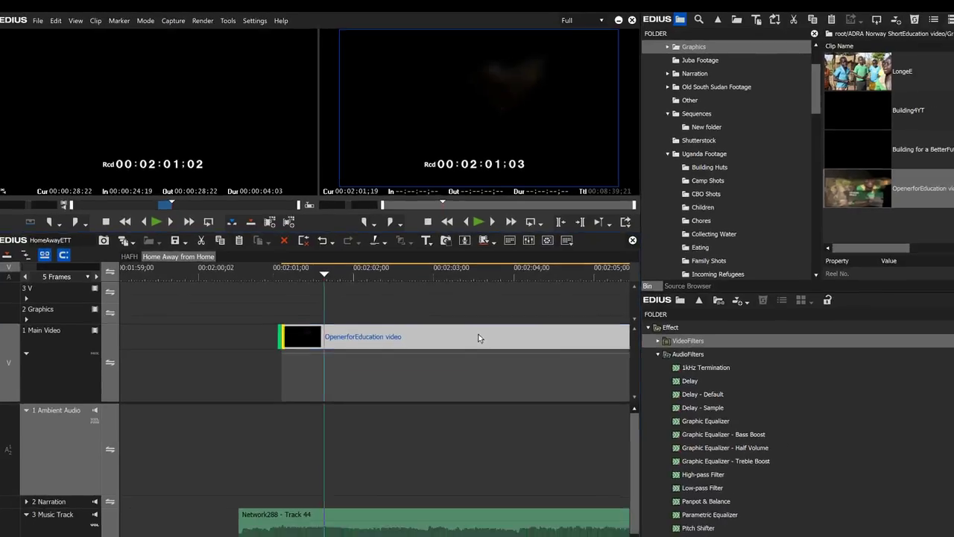
# Move the trimmed opener clip back to the music clip's start at 2:00;17, play the Bidibidi Refugee Camp shot, and split the clip at 2:04;02.
pyautogui.hotkey('ctrl', 'z')
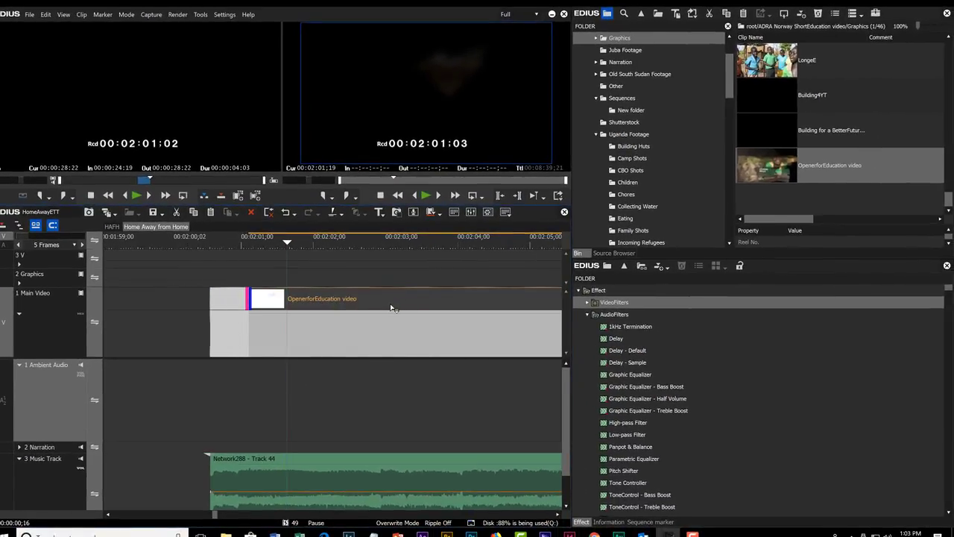
pyautogui.moveTo(239, 246); pyautogui.dragTo(203, 275)
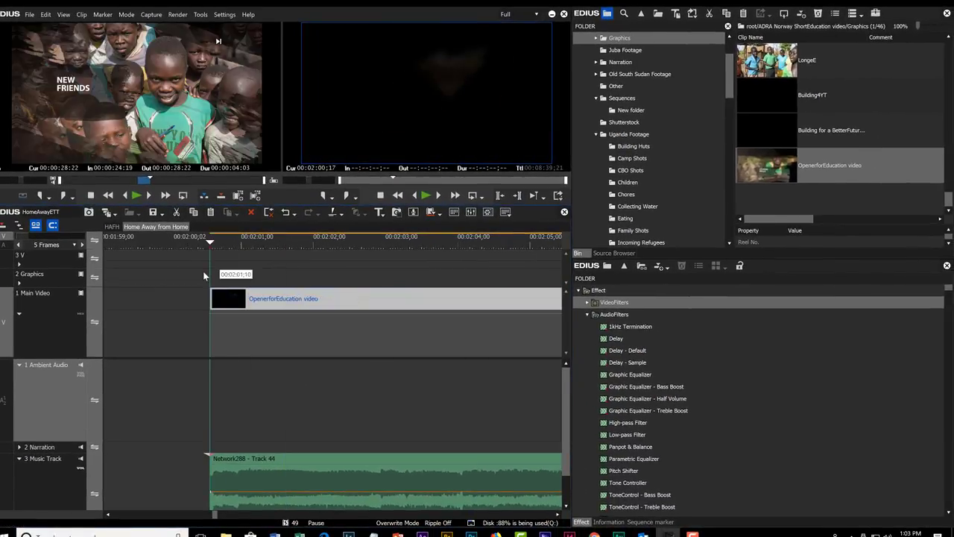
pyautogui.press('space')
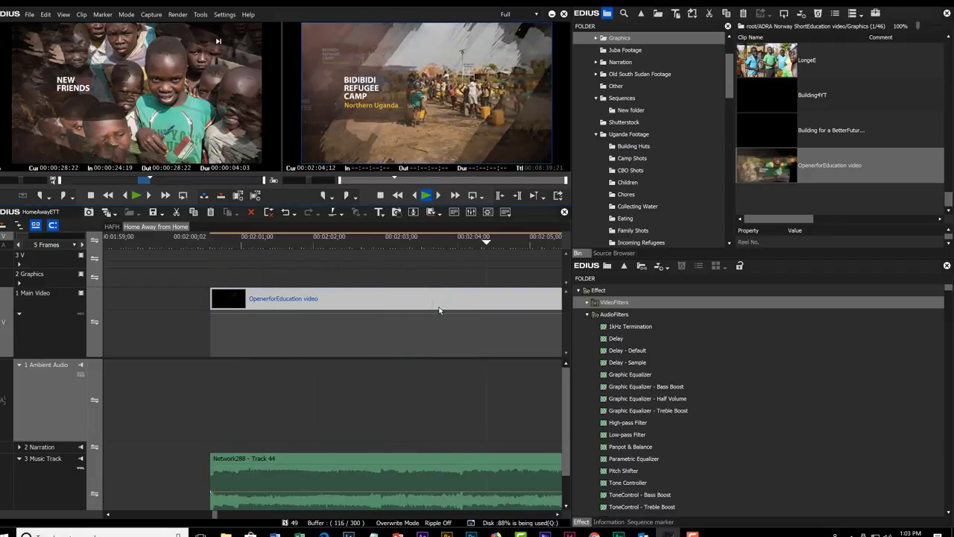
pyautogui.press('space')
pyautogui.moveTo(494, 246); pyautogui.dragTo(462, 257)
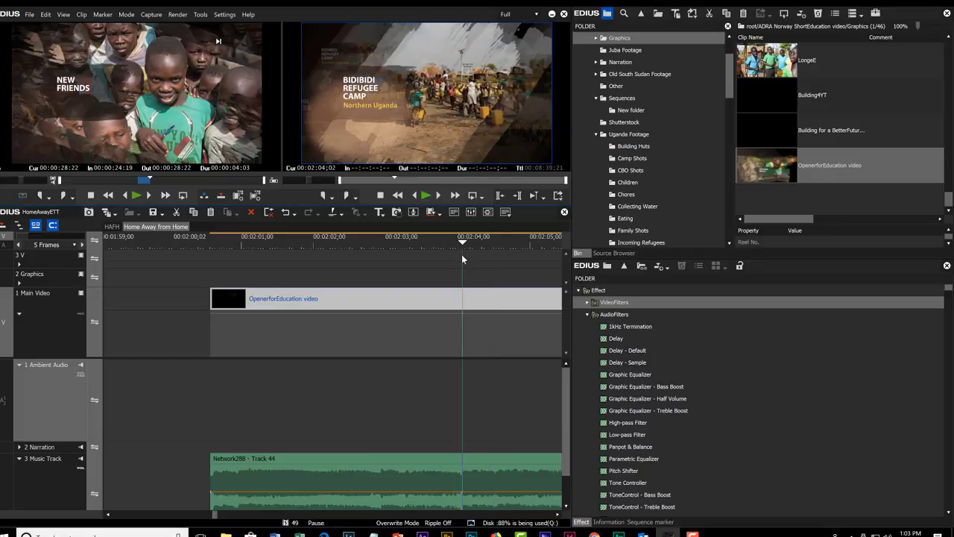
pyautogui.hotkey('ctrl', '-')
pyautogui.moveTo(211, 514); pyautogui.dragTo(215, 514)
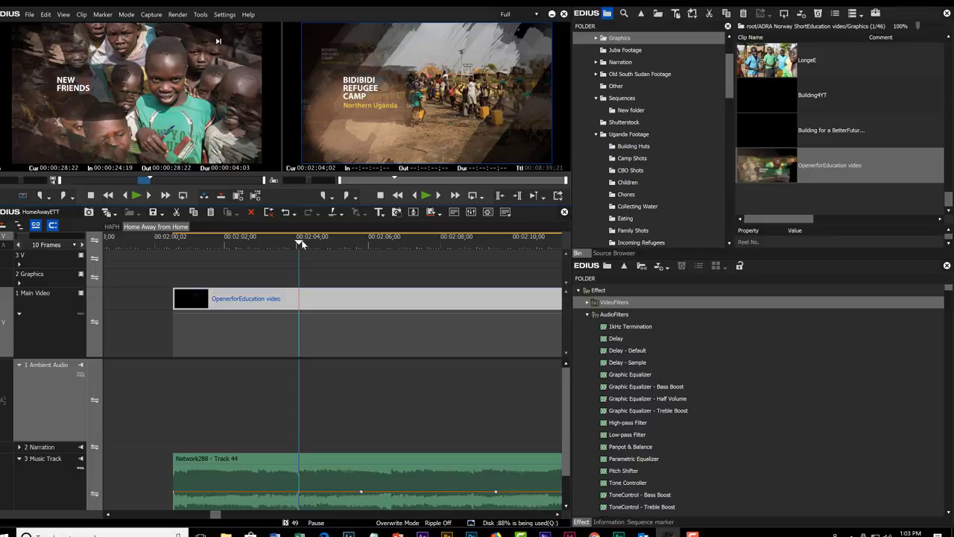
pyautogui.press('c')
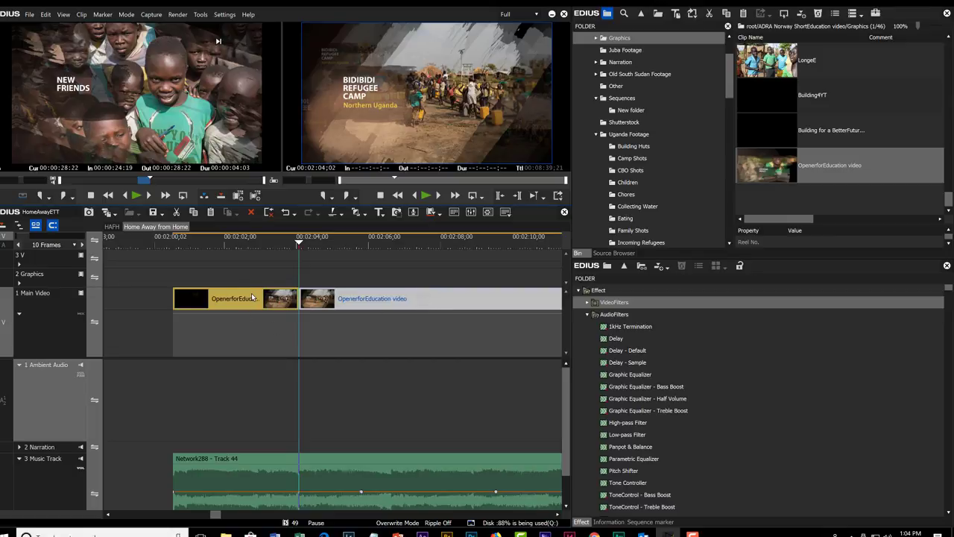
pyautogui.scroll(-3, 252, 298)
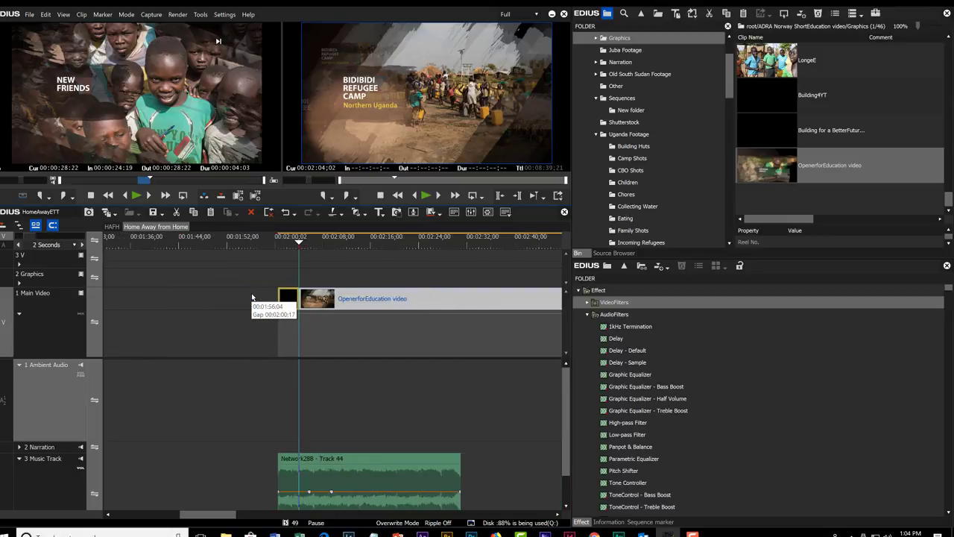
pyautogui.moveTo(373, 298); pyautogui.dragTo(430, 299)
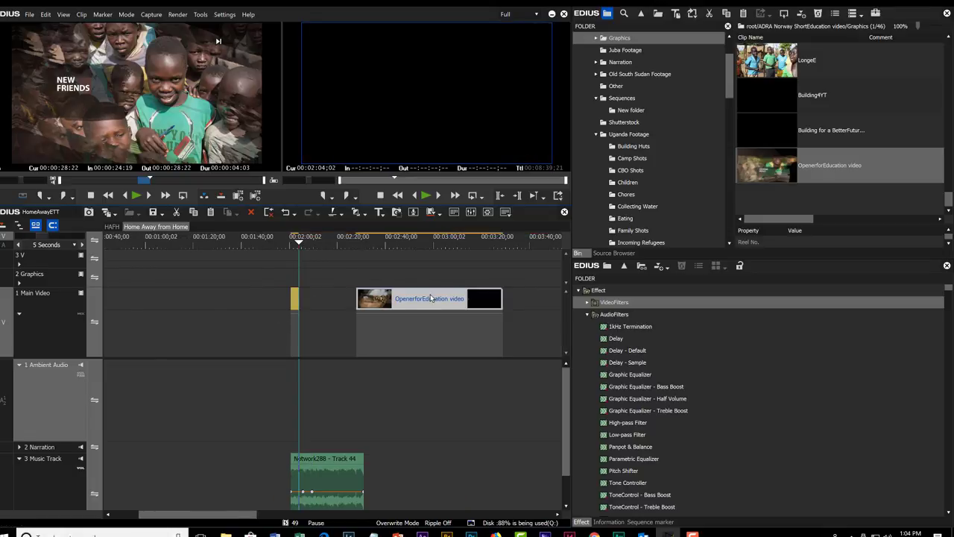
pyautogui.moveTo(294, 299)
pyautogui.mouseDown()
pyautogui.moveTo(271, 301)
pyautogui.moveTo(296, 302)
pyautogui.mouseUp()
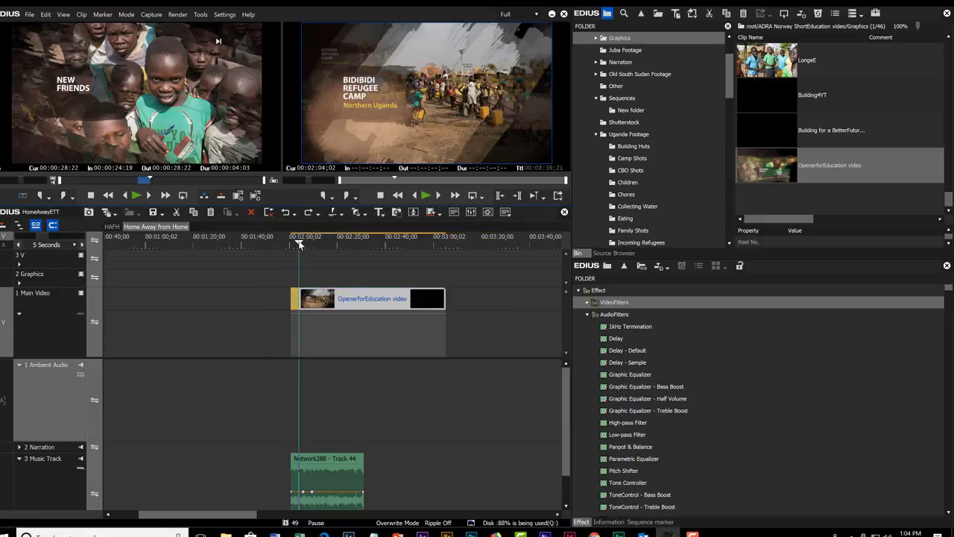
# Trim the start of the second opener piece to 2:06;24 and move it back against the Bidibidi Refugee Camp piece at 2:04;02.
pyautogui.scroll(3, 299, 244)
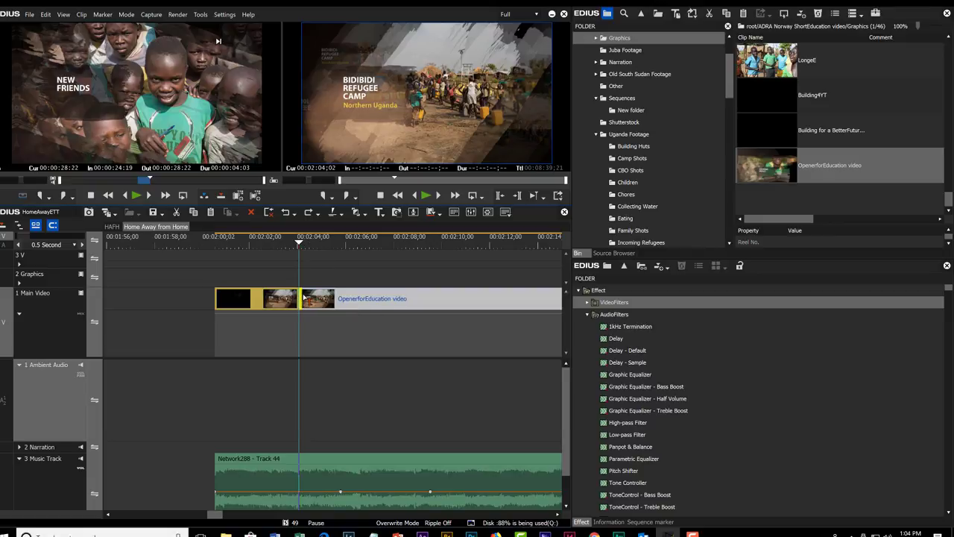
pyautogui.moveTo(304, 297); pyautogui.dragTo(371, 298)
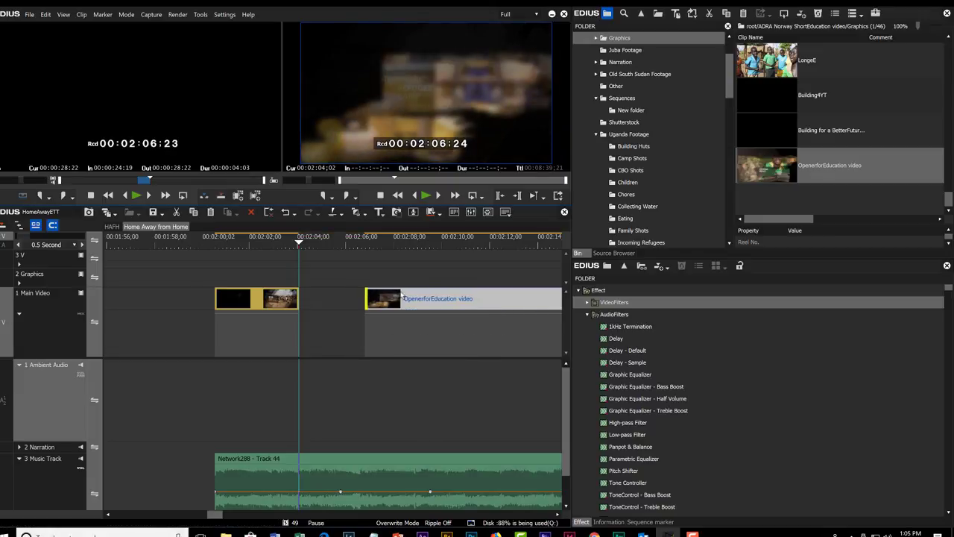
pyautogui.click(505, 305)
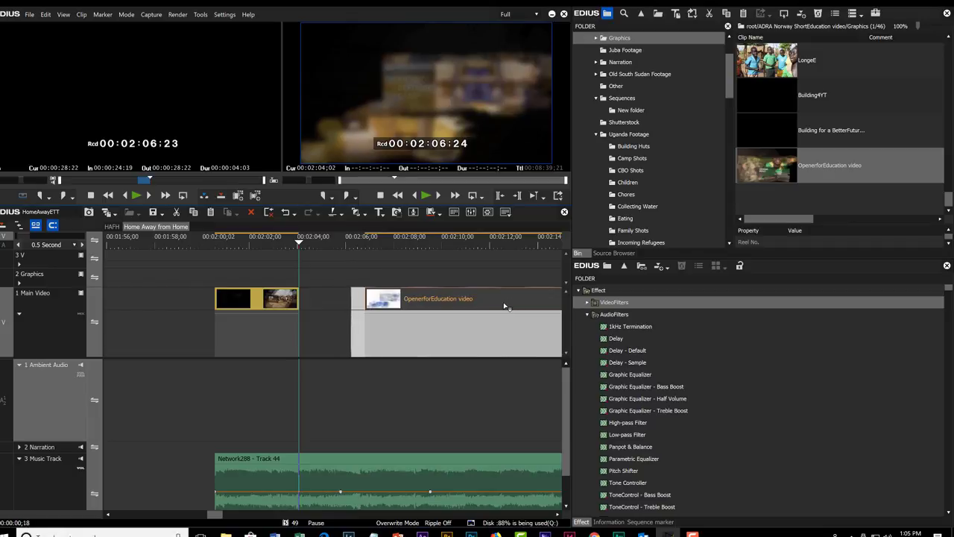
pyautogui.moveTo(505, 305); pyautogui.dragTo(451, 308)
# Split the opener during the Collecting Water shot at 2:07;14 and trim the remainder's start to the next shot, closing the gap.
pyautogui.click(269, 246)
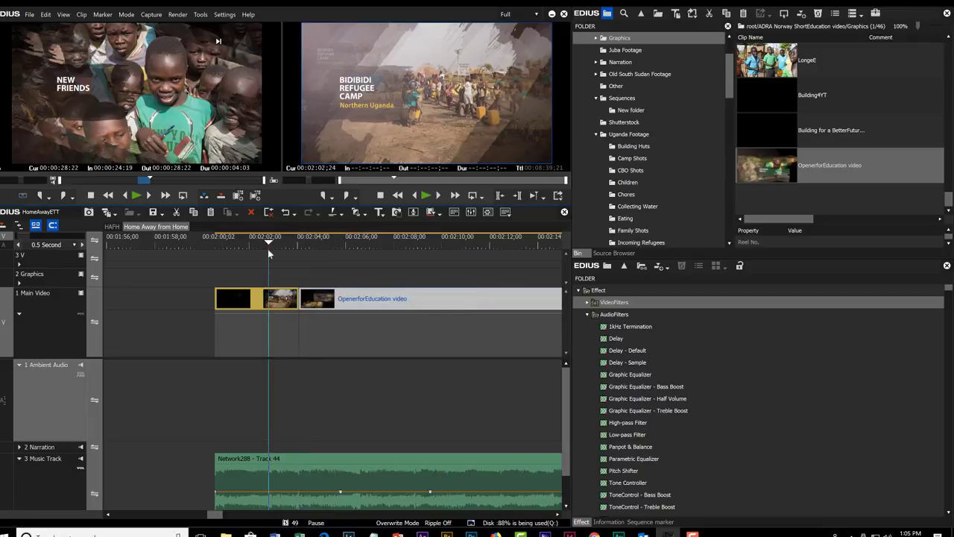
pyautogui.press('space')
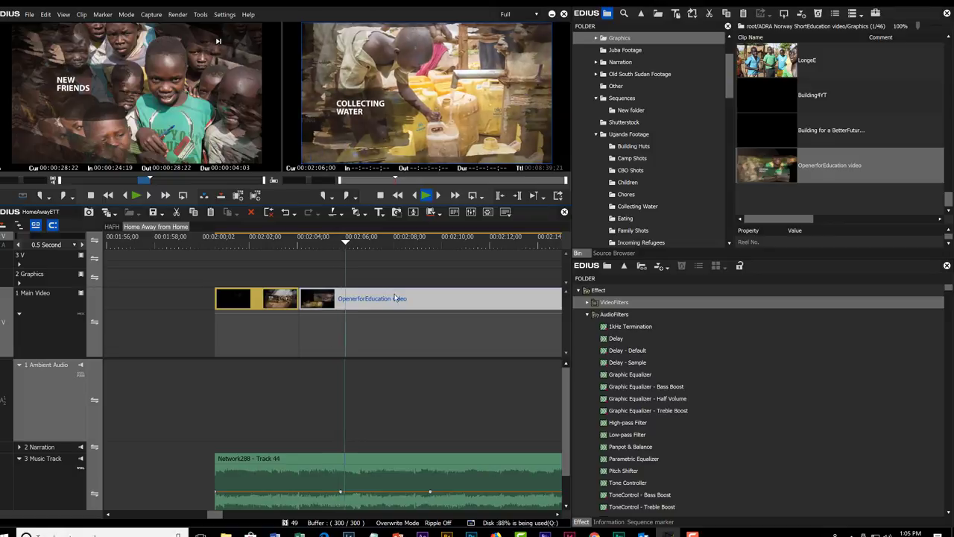
pyautogui.press('space')
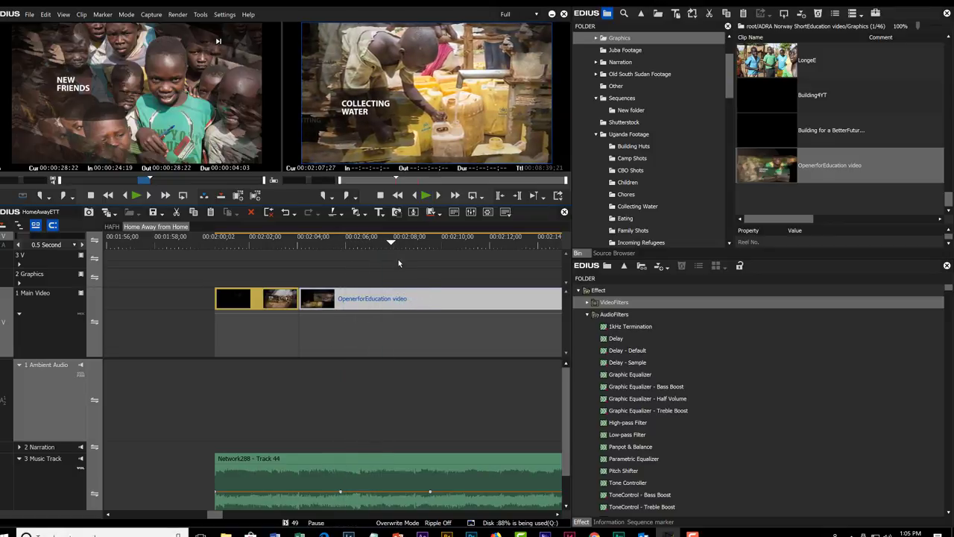
pyautogui.moveTo(391, 243); pyautogui.dragTo(378, 257)
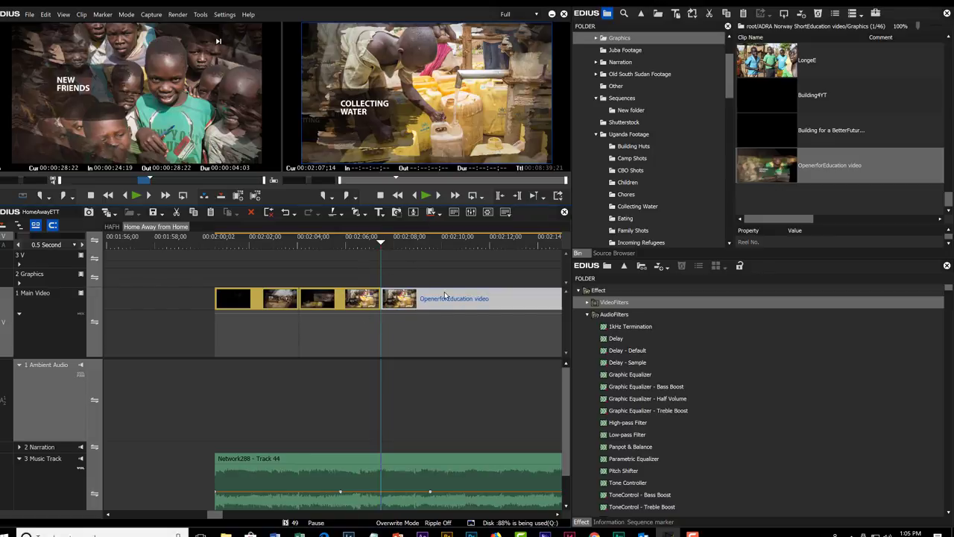
pyautogui.moveTo(394, 298); pyautogui.dragTo(453, 304)
pyautogui.hotkey('ctrl', 'z')
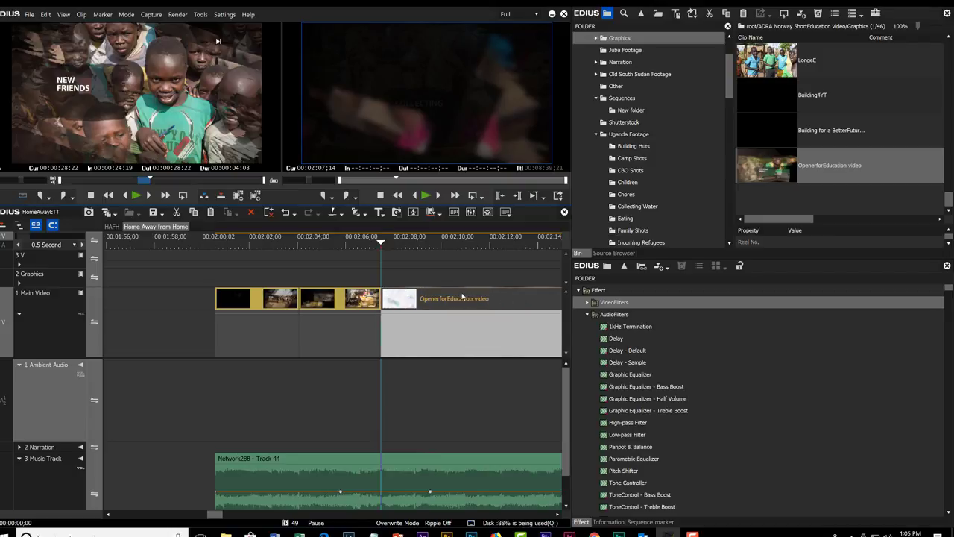
# Split the opener during the Getting Firewood shot at 2:11;00 and trim the remainder's start to 2:13;14, closing the gap.
pyautogui.moveTo(380, 245); pyautogui.dragTo(372, 249)
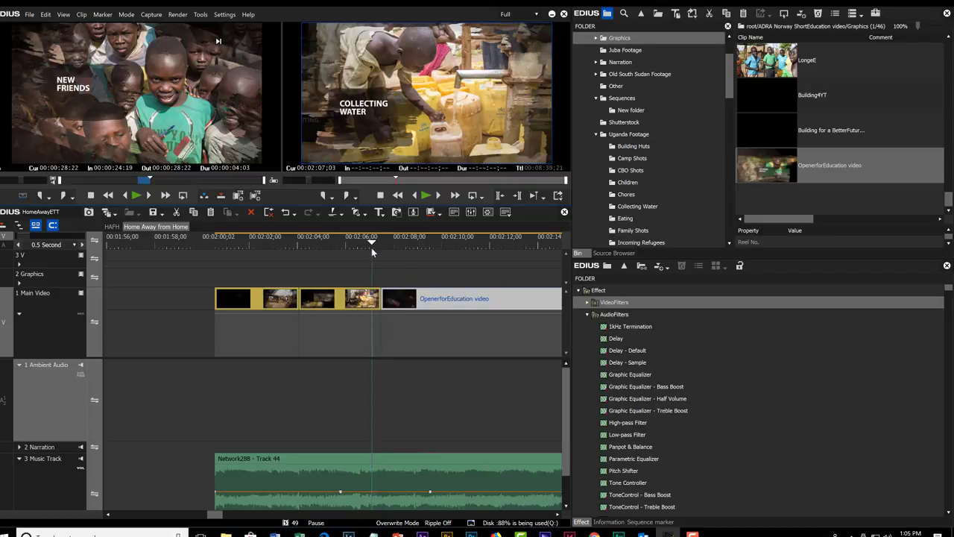
pyautogui.press('space')
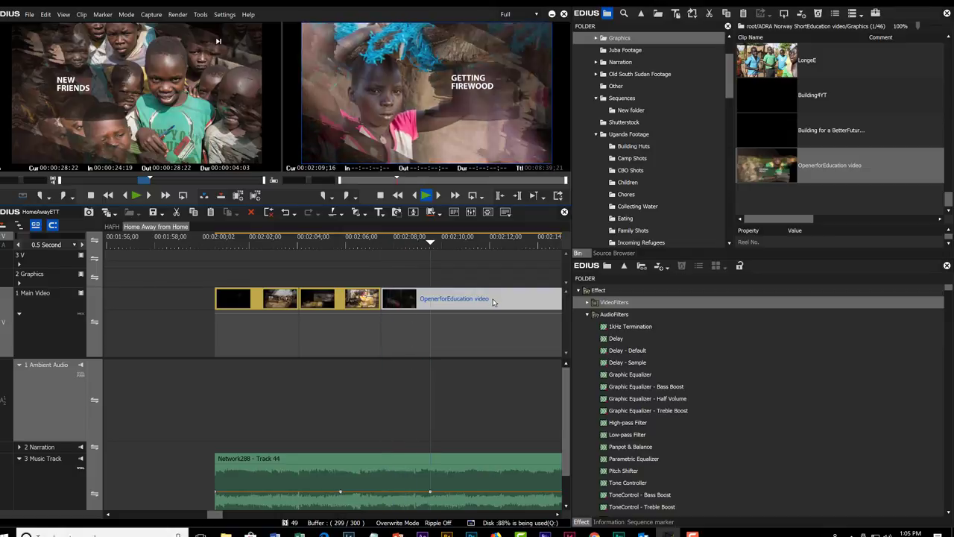
pyautogui.press('space')
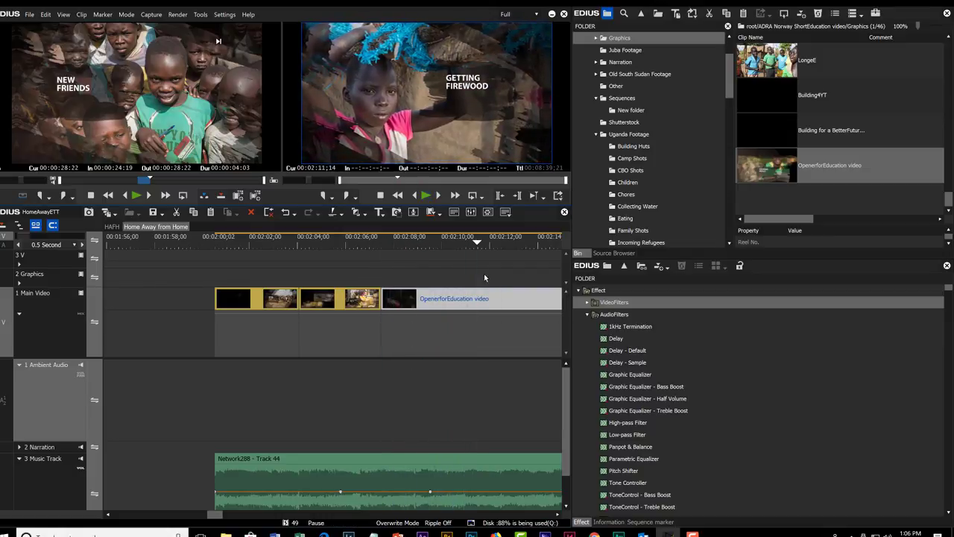
pyautogui.click(467, 245)
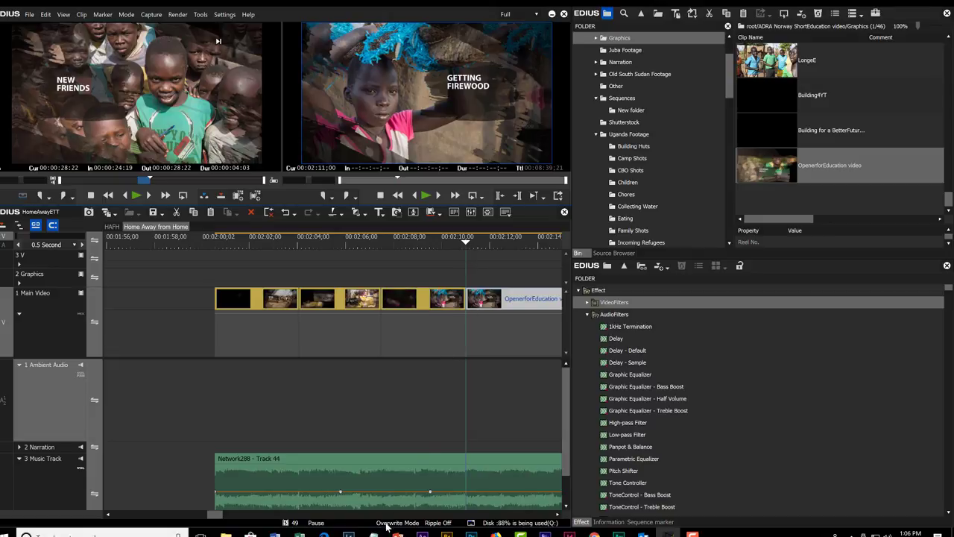
pyautogui.moveTo(214, 517); pyautogui.dragTo(223, 517)
pyautogui.moveTo(224, 300); pyautogui.dragTo(285, 305)
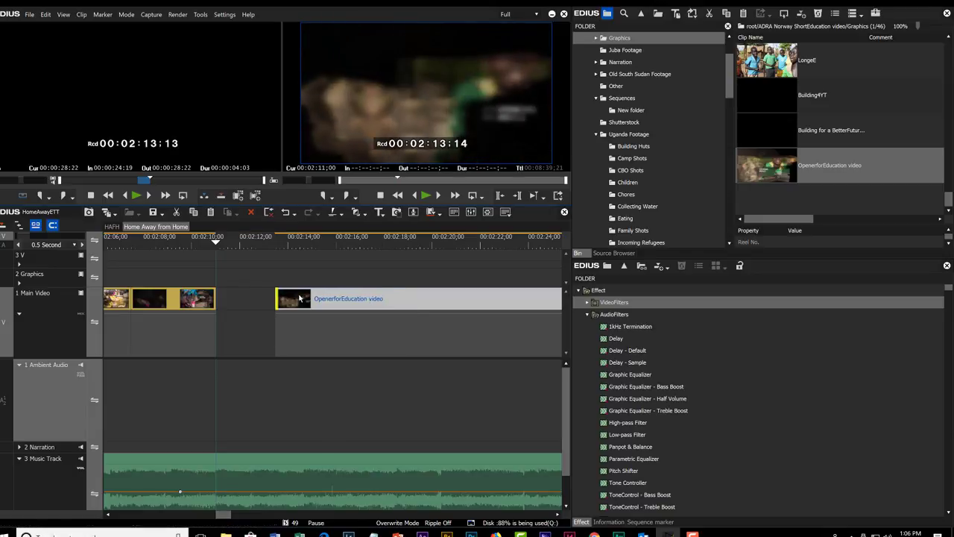
pyautogui.moveTo(434, 295); pyautogui.dragTo(373, 300)
# Play the Cooking Meals shot and place the playhead at 2:14;20, where the music waveform rises.
pyautogui.press('space')
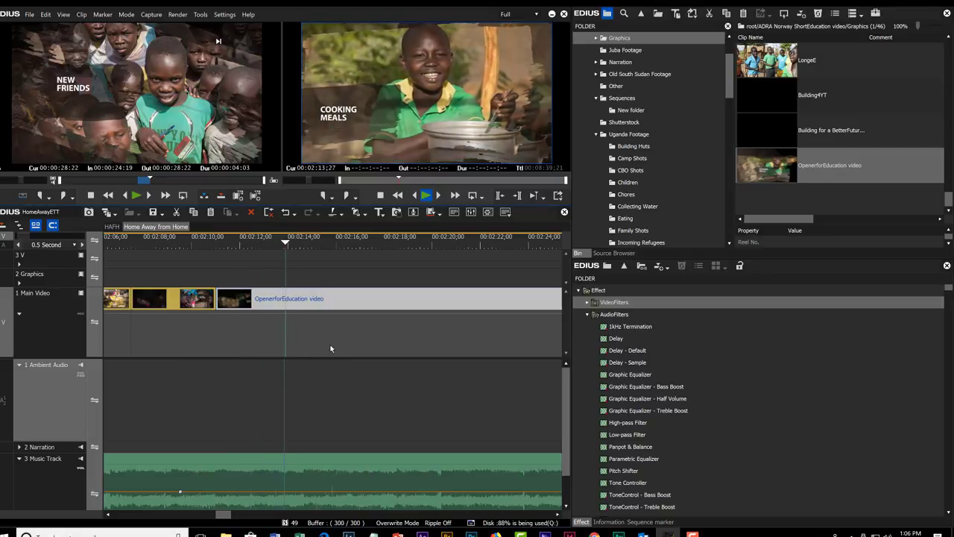
pyautogui.press('space')
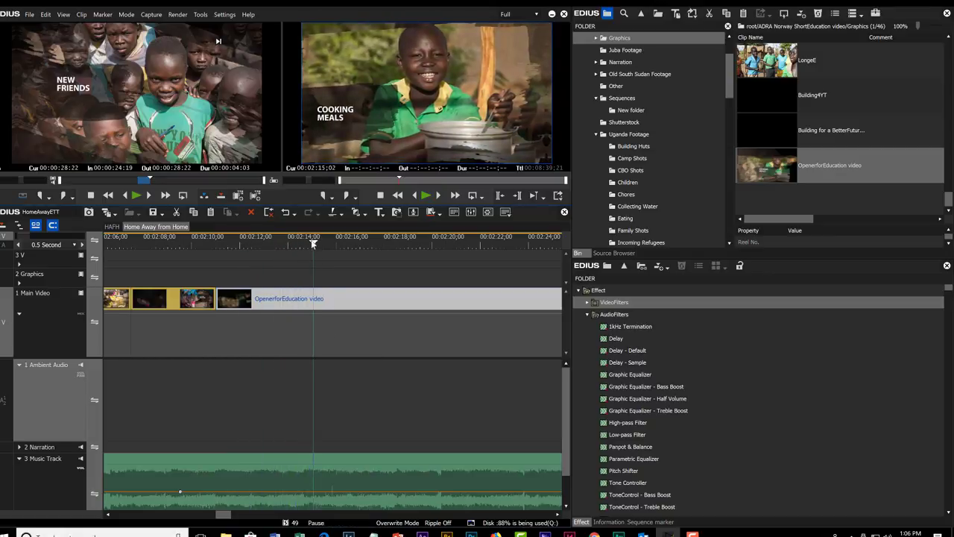
pyautogui.scroll(-1, 313, 243)
pyautogui.moveTo(300, 241)
pyautogui.mouseDown()
pyautogui.moveTo(291, 241)
pyautogui.moveTo(304, 243)
pyautogui.mouseUp()
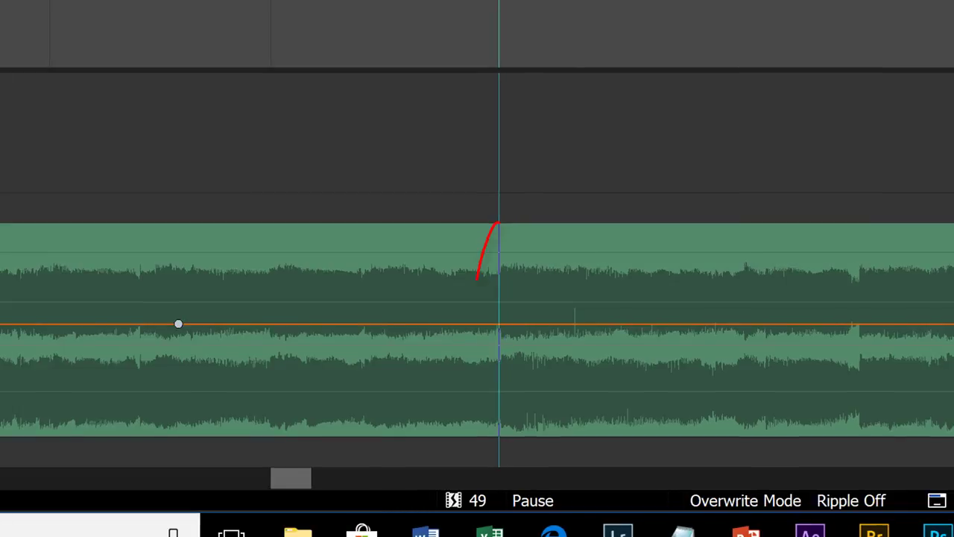
pyautogui.press('space')
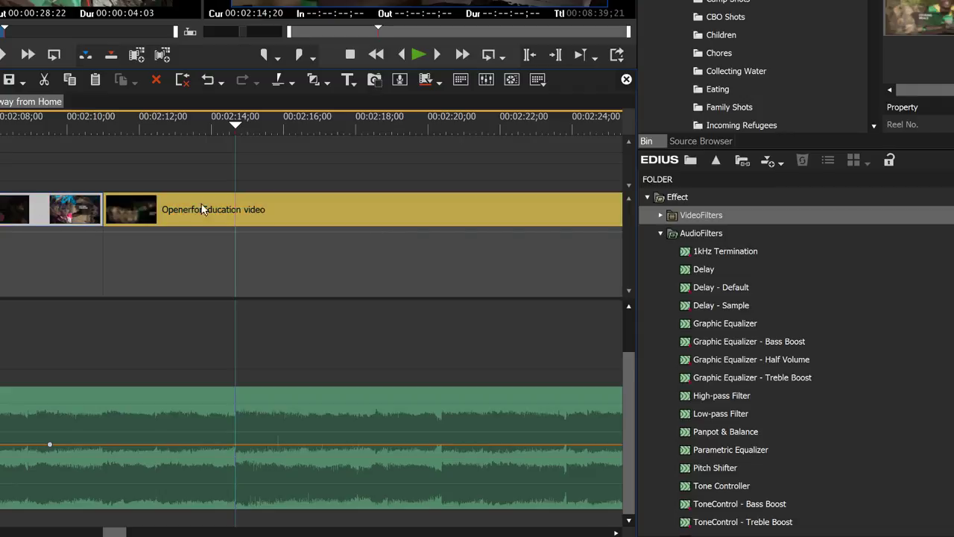
pyautogui.click(283, 210)
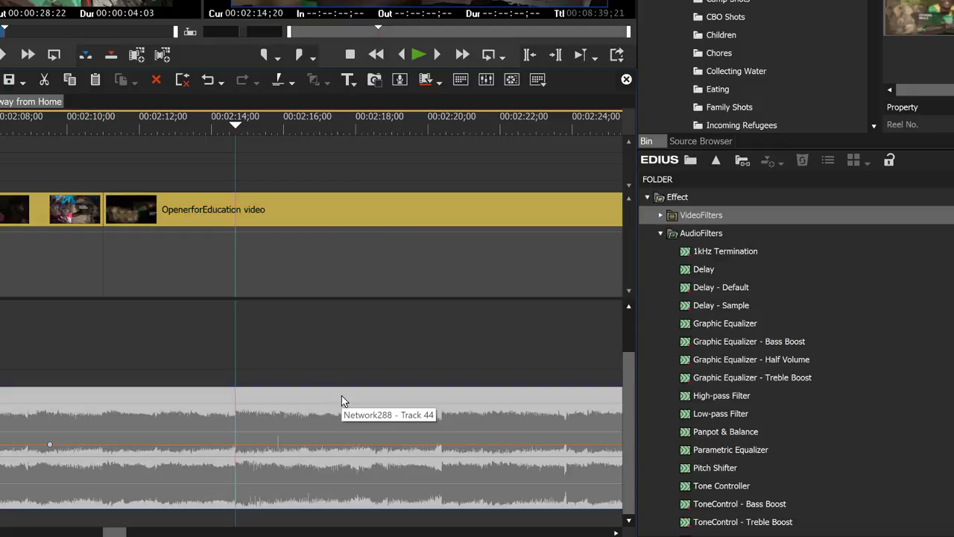
pyautogui.press('c')
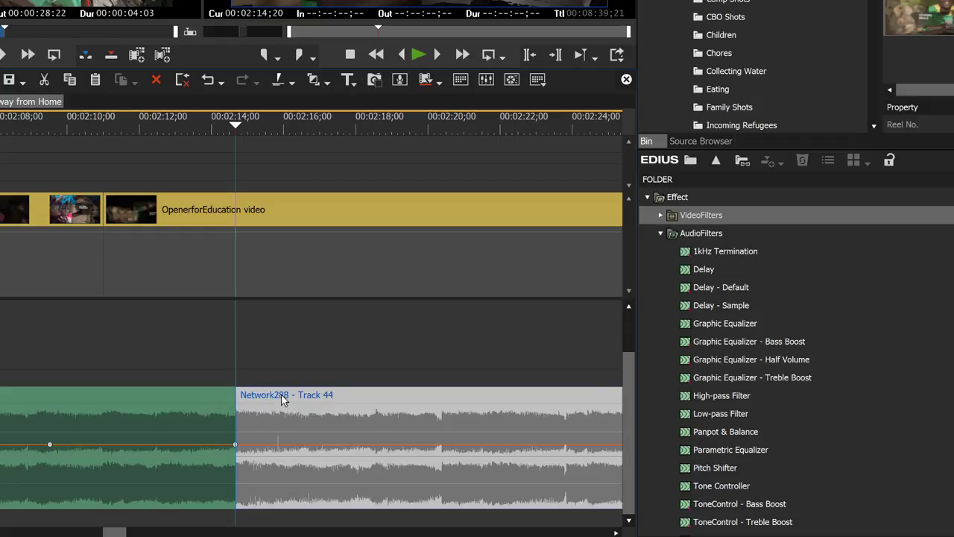
pyautogui.hotkey('ctrl', 'z')
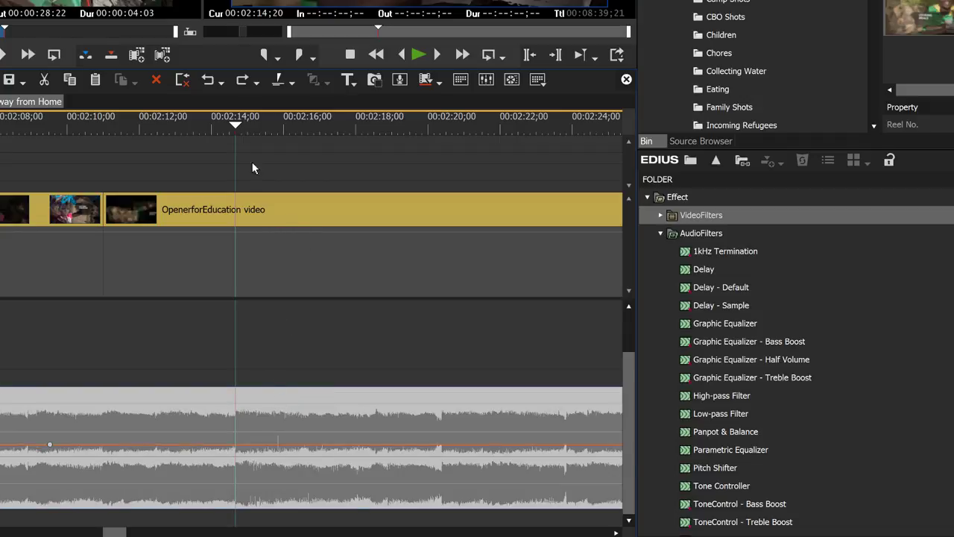
# Split the opener on Main Video at 2:14;20 and trim the remainder's start to 2:16;26, closing the gap after Cooking Meals.
pyautogui.click(271, 213)
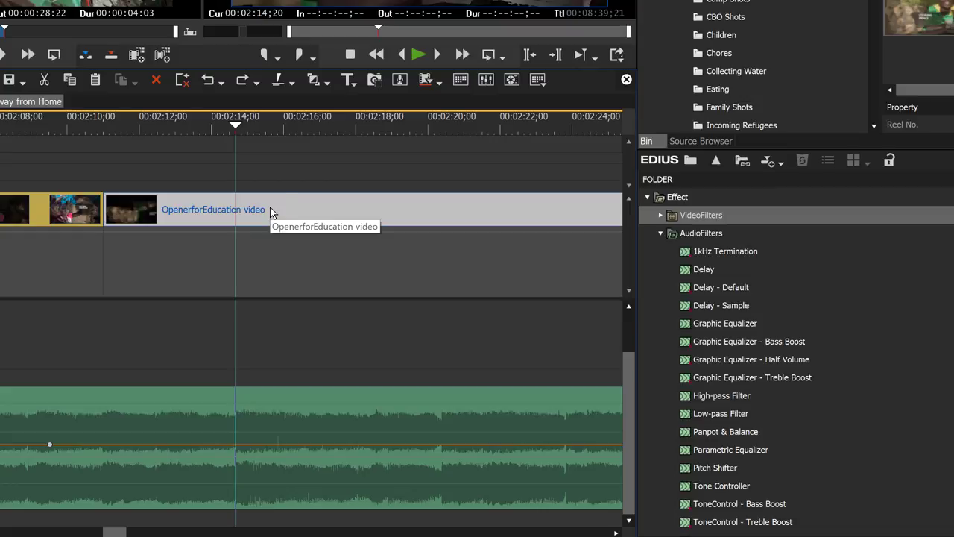
pyautogui.hotkey('ctrl', 'z')
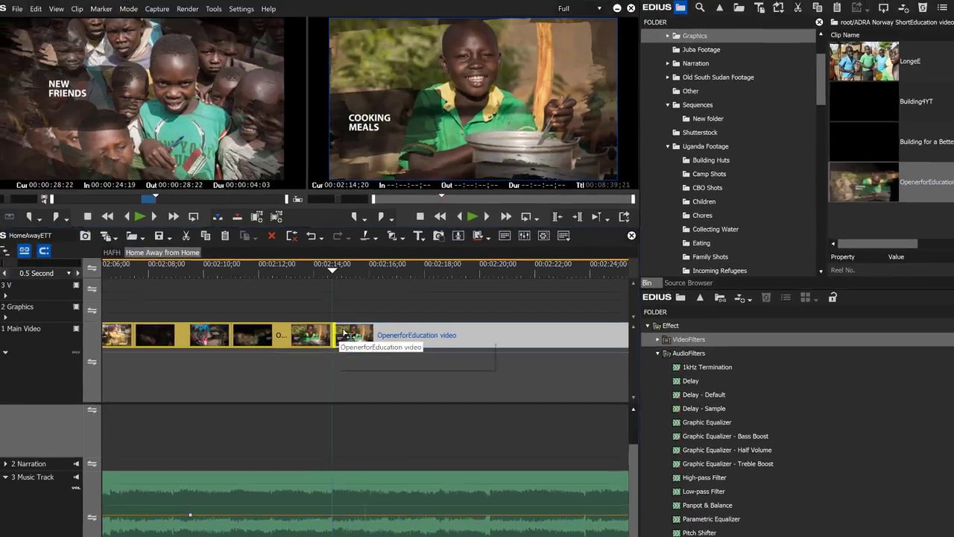
pyautogui.moveTo(345, 333); pyautogui.dragTo(401, 337)
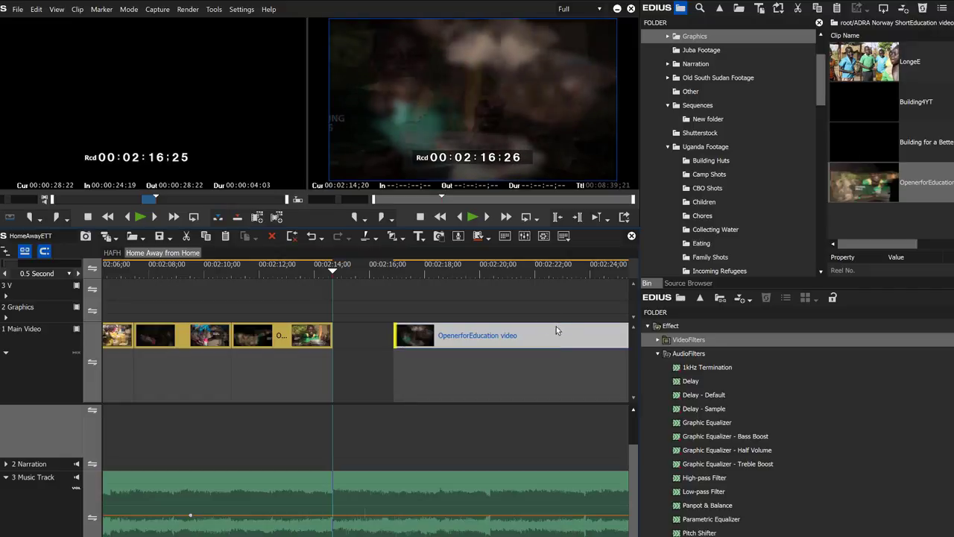
pyautogui.hotkey('ctrl', 'z')
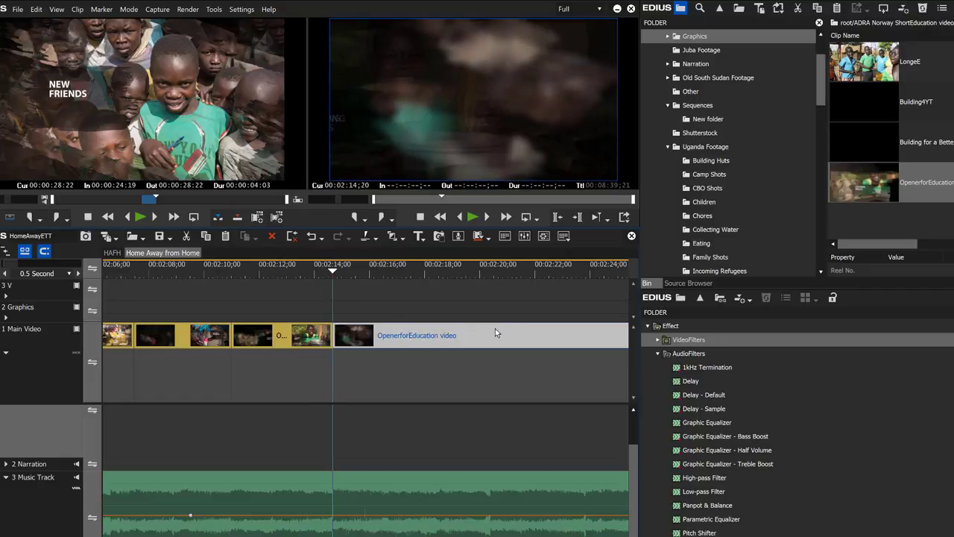
# Split the opener during the New Friends shot at 2:18;08 and trim the remainder's start to the Our School shot, closing the gap.
pyautogui.press('space')
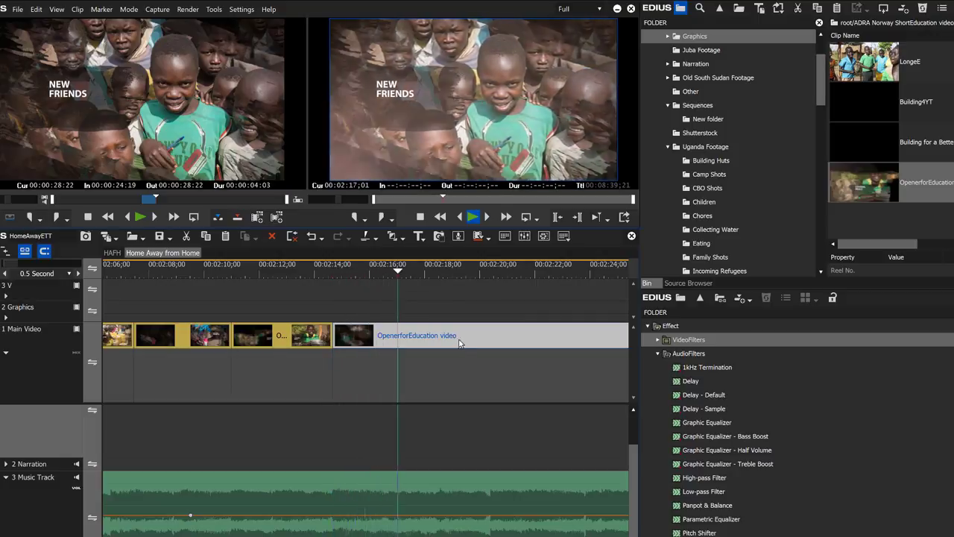
pyautogui.click(439, 274)
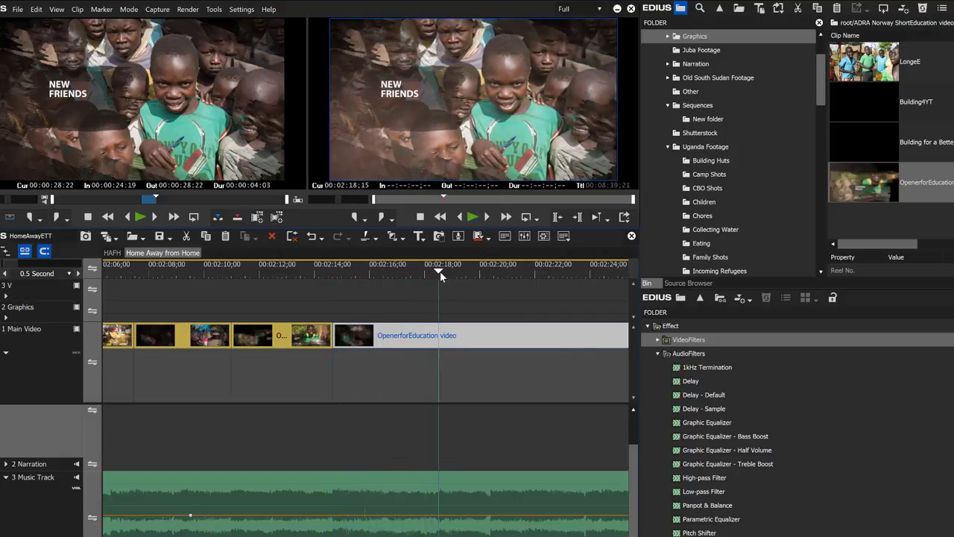
pyautogui.moveTo(440, 274); pyautogui.dragTo(431, 282)
pyautogui.press('c')
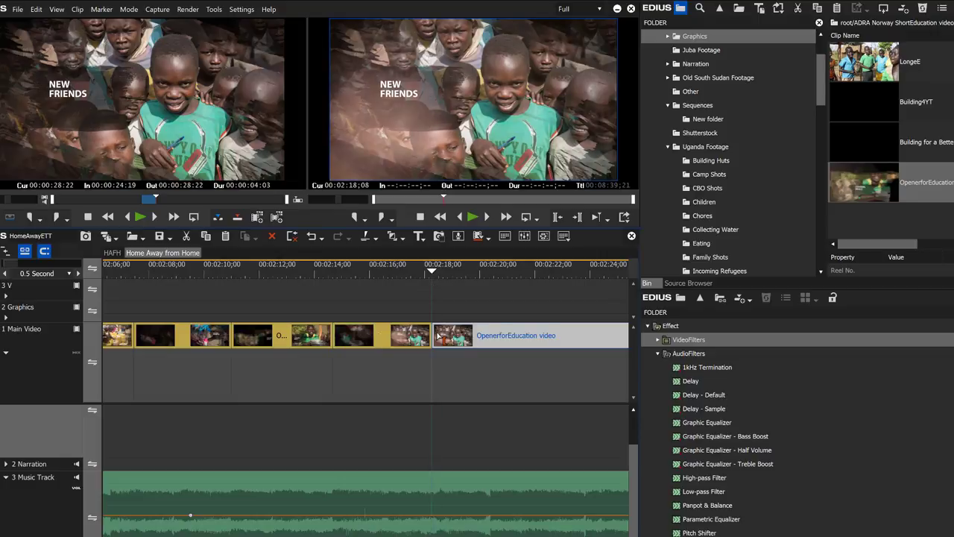
pyautogui.moveTo(435, 337)
pyautogui.mouseDown()
pyautogui.moveTo(541, 337)
pyautogui.moveTo(450, 337)
pyautogui.mouseUp()
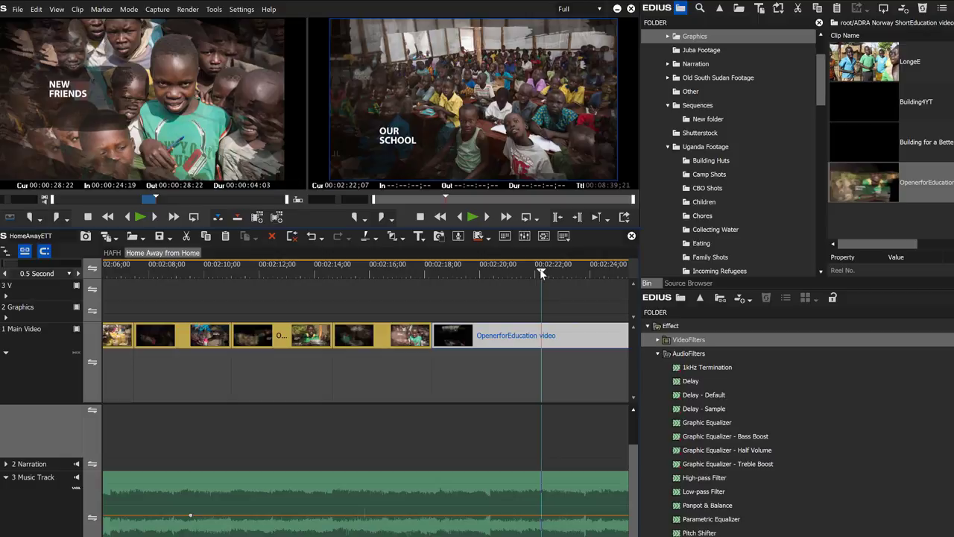
# Split the opener during the Our School shot at 2:22;00 and trim the remainder's start to the Doing Chores shot, closing the gap.
pyautogui.moveTo(541, 274); pyautogui.dragTo(533, 278)
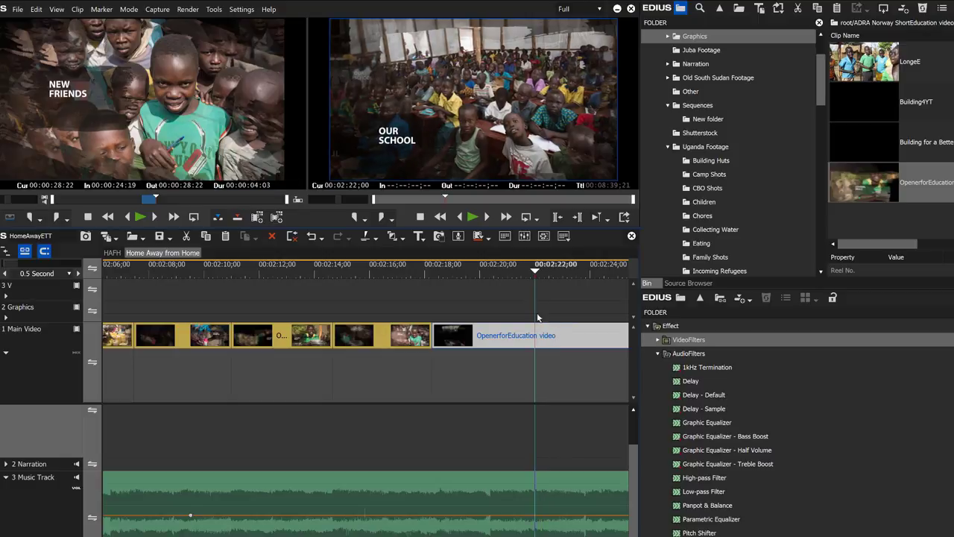
pyautogui.moveTo(559, 333); pyautogui.dragTo(498, 339)
# Split the opener during the Doing Chores shot at 2:25;13 and trim the remainder's start to 2:28;23, closing the gap before Playing Games.
pyautogui.moveTo(416, 272); pyautogui.dragTo(461, 300)
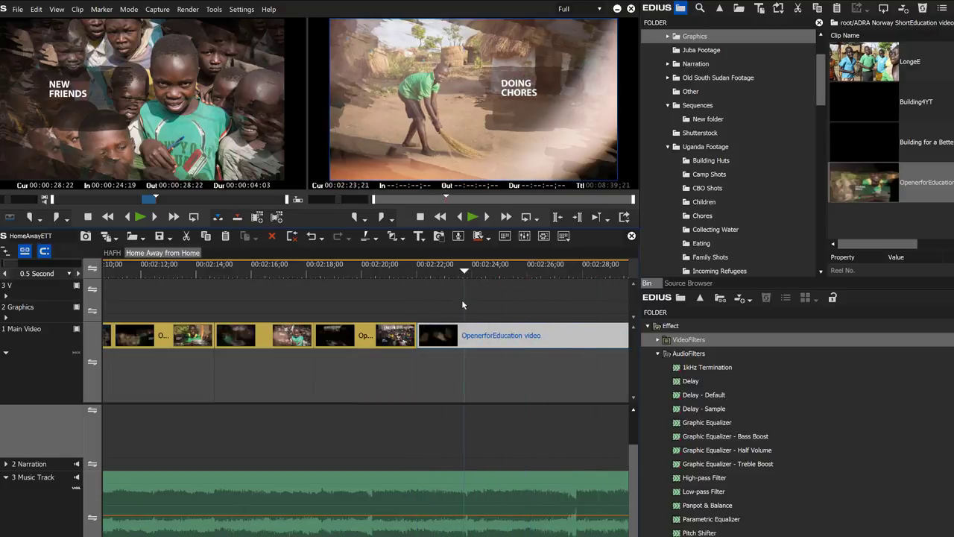
pyautogui.press('space')
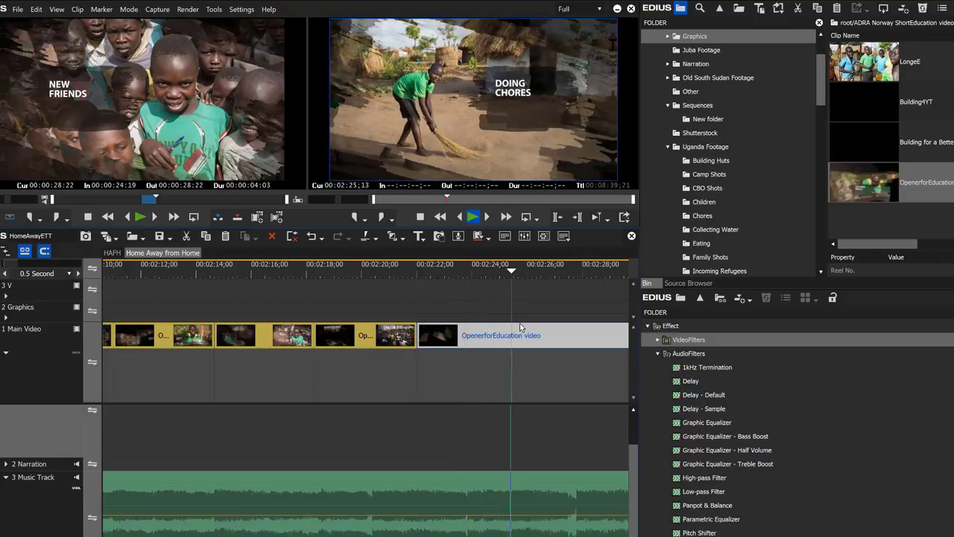
pyautogui.click(526, 271)
pyautogui.moveTo(525, 271); pyautogui.dragTo(511, 283)
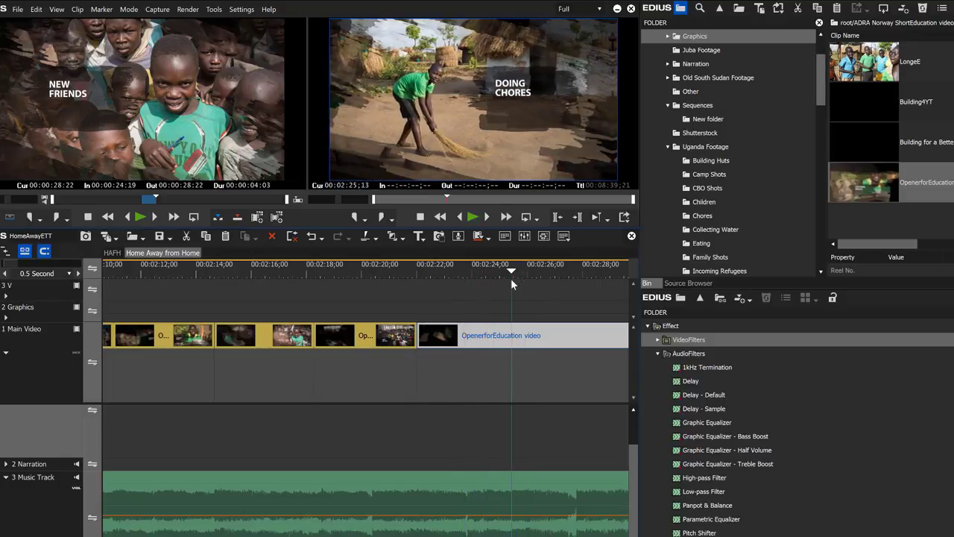
pyautogui.press('c')
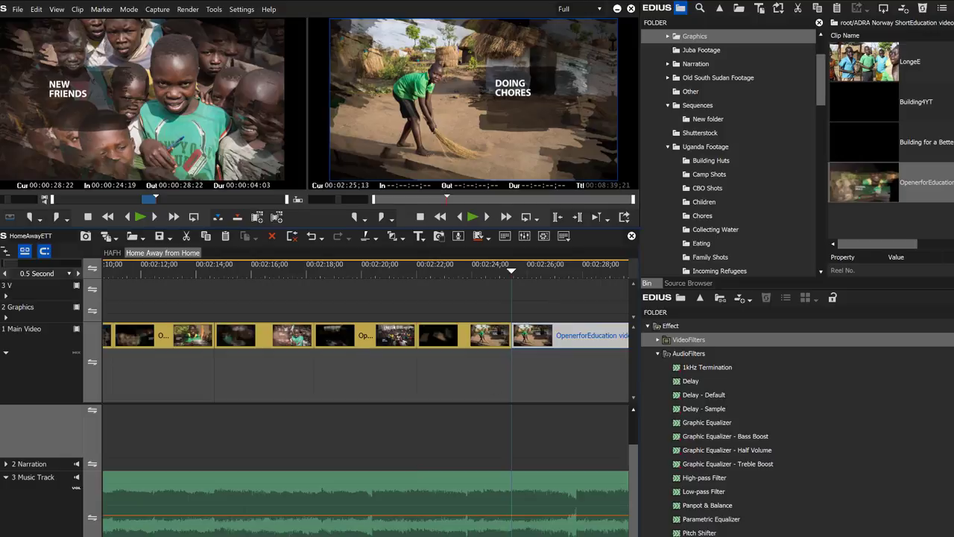
pyautogui.hscroll(5, 200, 337)
pyautogui.moveTo(199, 337); pyautogui.dragTo(293, 342)
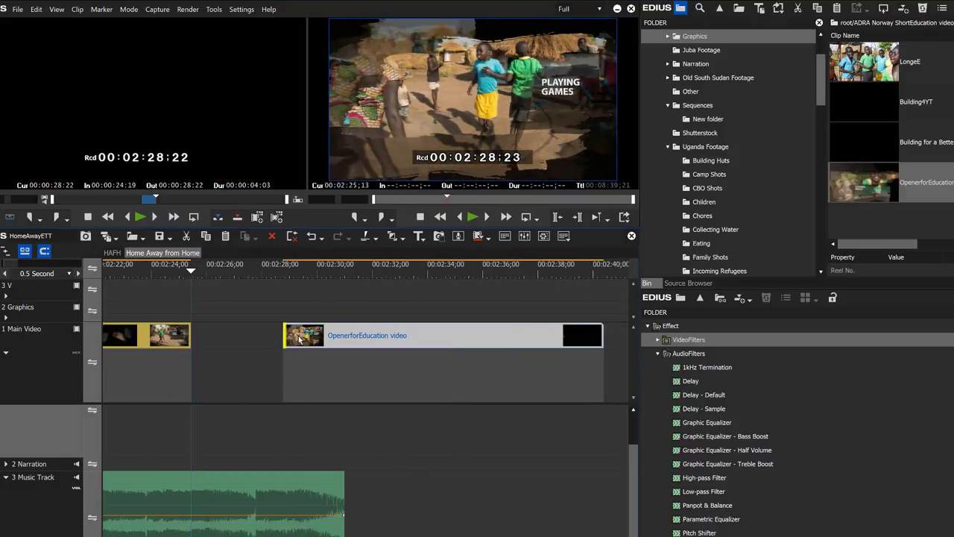
pyautogui.moveTo(444, 332); pyautogui.dragTo(353, 327)
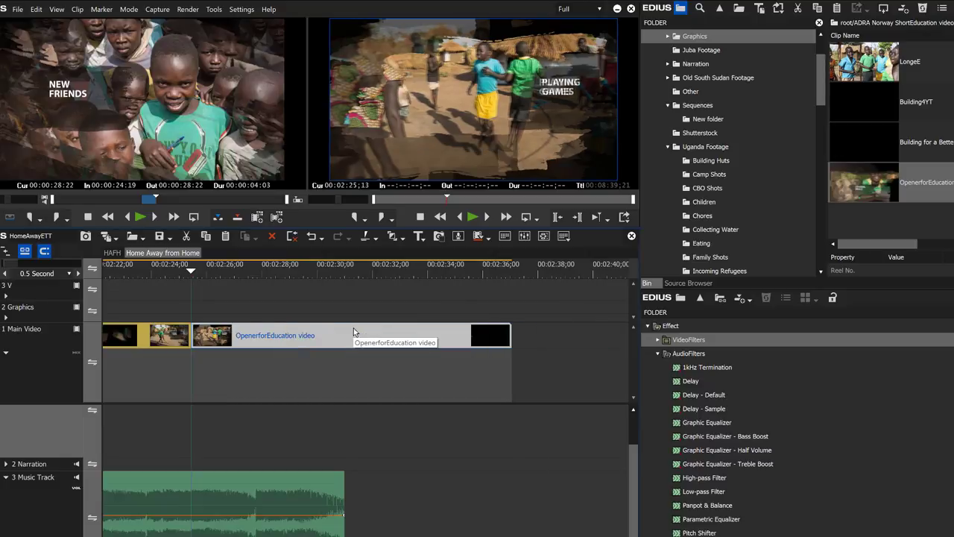
# Place the playhead at 2:27;22 and load the opener clip into the player with its In point at 00:00:00;15.
pyautogui.click(254, 275)
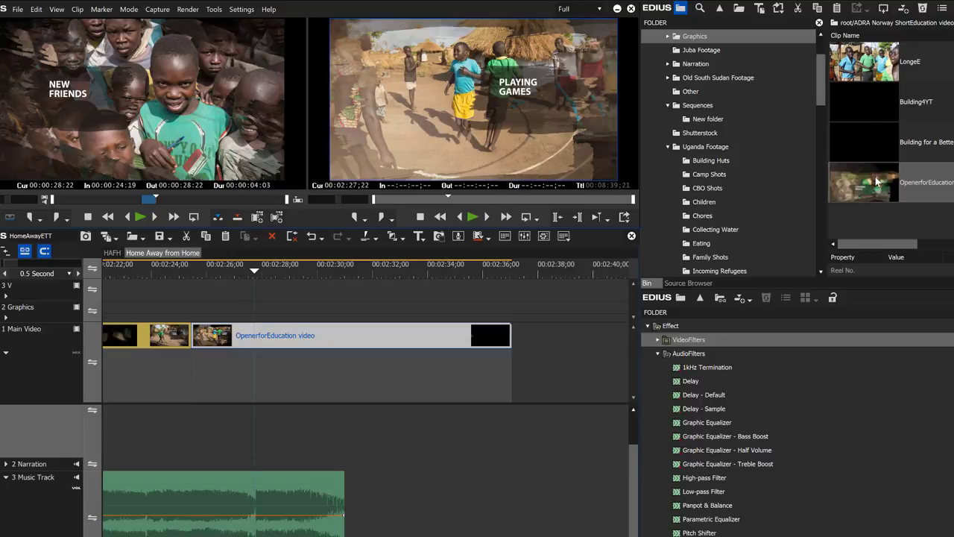
pyautogui.moveTo(875, 177); pyautogui.dragTo(142, 78)
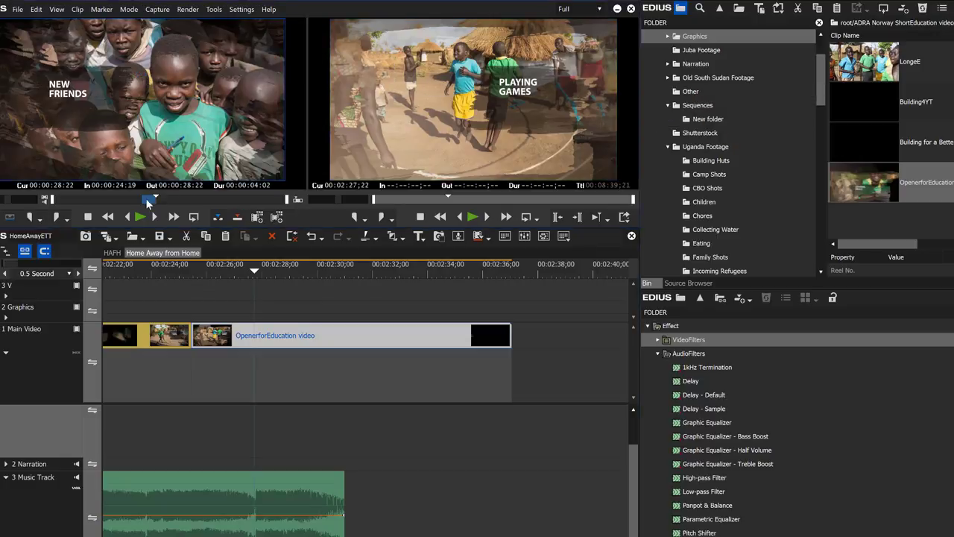
pyautogui.moveTo(145, 197); pyautogui.dragTo(70, 199)
pyautogui.click(33, 216)
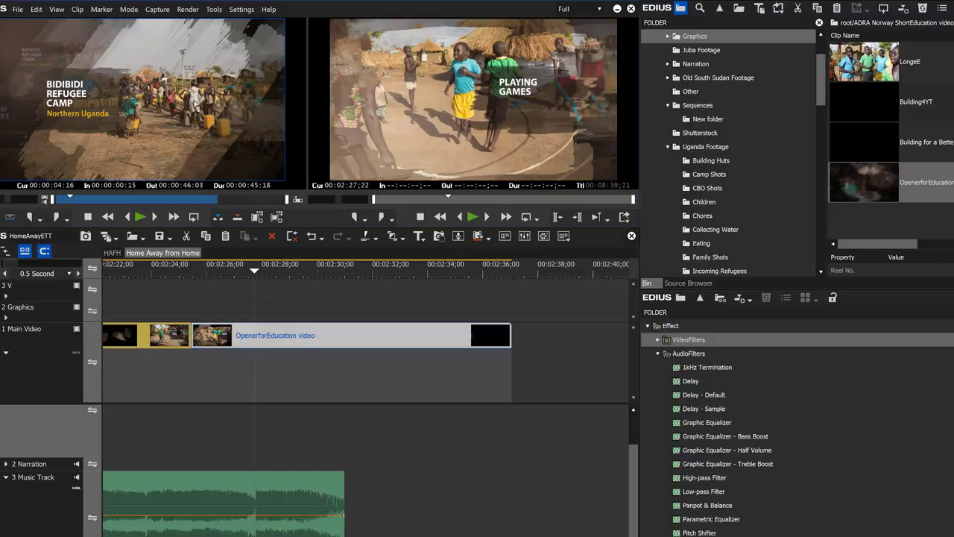
pyautogui.click(853, 181)
# Split the opener during the Playing Games shot and trim the remainder's start to Our Home Away from Home, closing the gap.
pyautogui.moveTo(257, 273)
pyautogui.mouseDown()
pyautogui.moveTo(234, 277)
pyautogui.moveTo(269, 274)
pyautogui.moveTo(255, 290)
pyautogui.mouseUp()
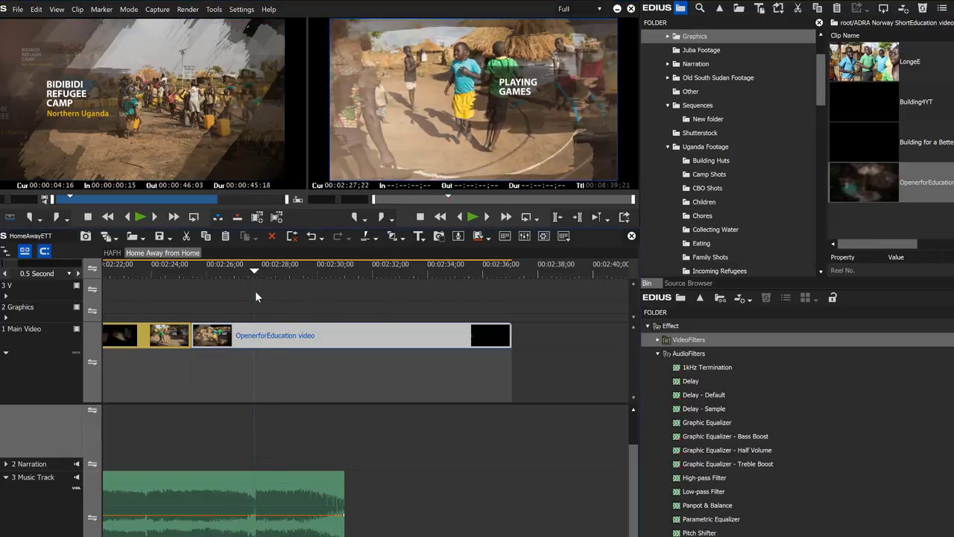
pyautogui.moveTo(378, 330); pyautogui.dragTo(343, 334)
# Trim the last opener shot's end to 2:31;07 and place a Color Matte on Main Video at 2:31;00, where the music ends.
pyautogui.moveTo(331, 271); pyautogui.dragTo(351, 282)
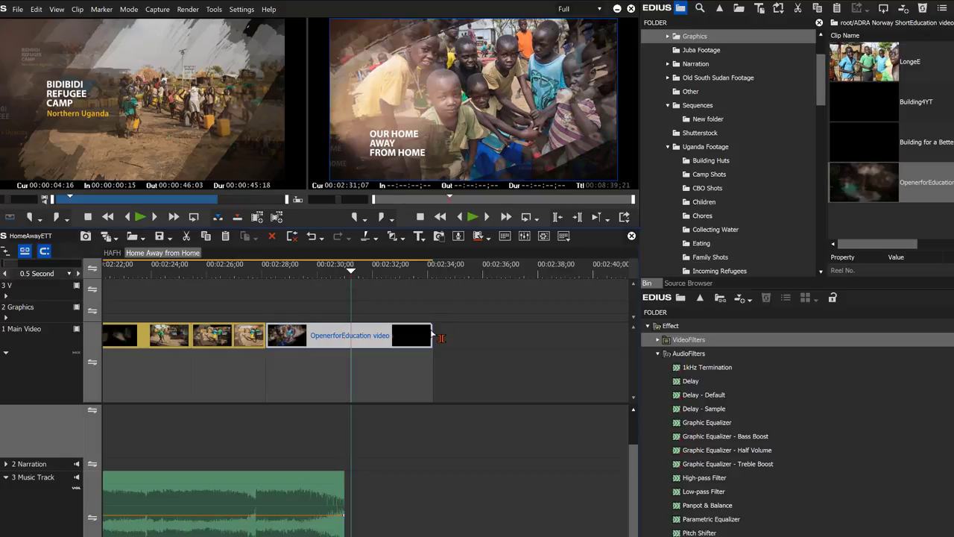
pyautogui.moveTo(440, 337); pyautogui.dragTo(358, 328)
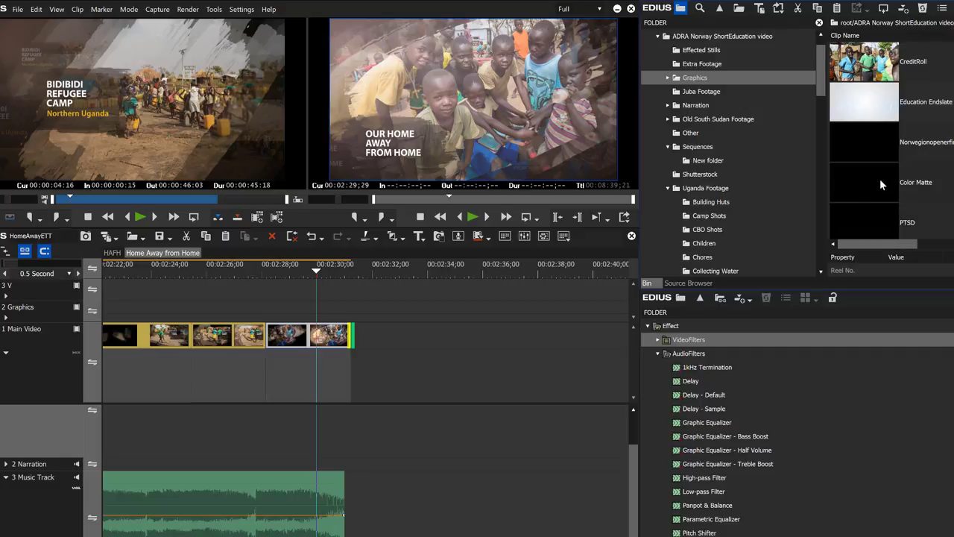
pyautogui.moveTo(872, 179); pyautogui.dragTo(346, 349)
pyautogui.click(339, 270)
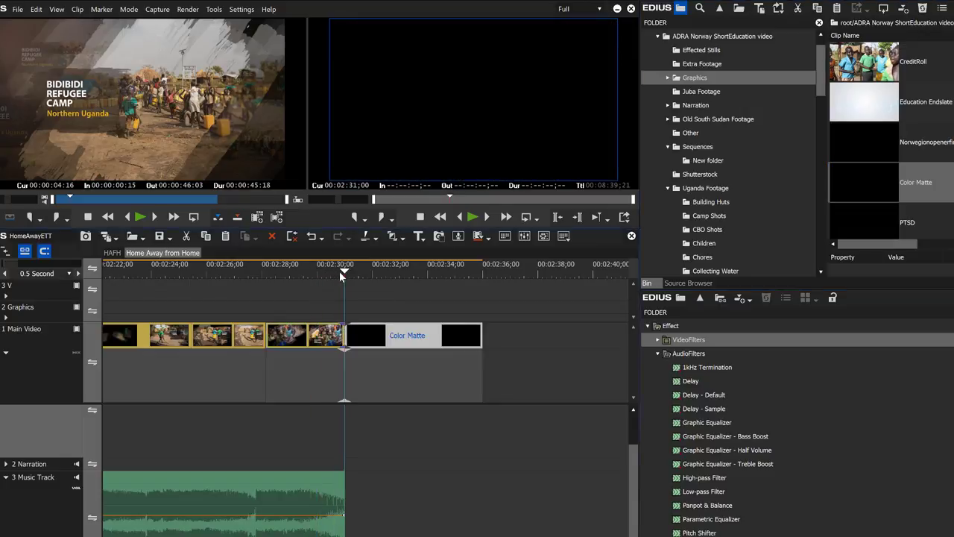
# Add the default transition between the last opener shot and the Color Matte and play back the fade to black.
pyautogui.click(333, 337)
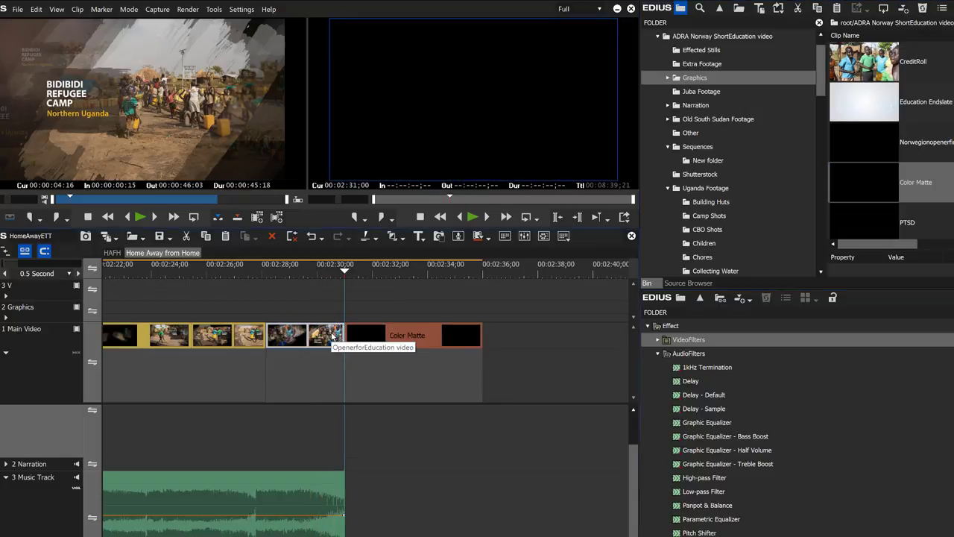
pyautogui.hotkey('ctrl', 'p')
pyautogui.moveTo(346, 281); pyautogui.dragTo(317, 278)
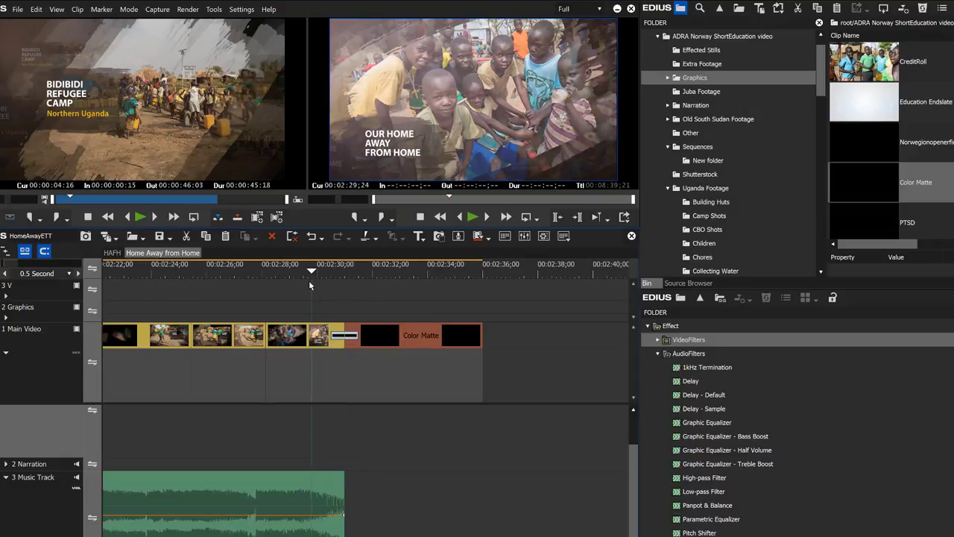
pyautogui.press('space')
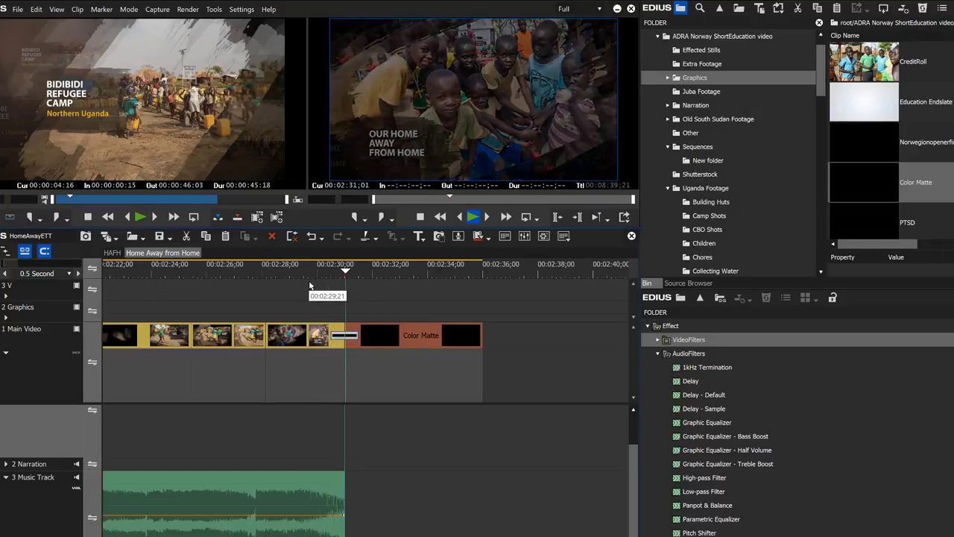
pyautogui.press('space')
pyautogui.moveTo(370, 291); pyautogui.dragTo(328, 292)
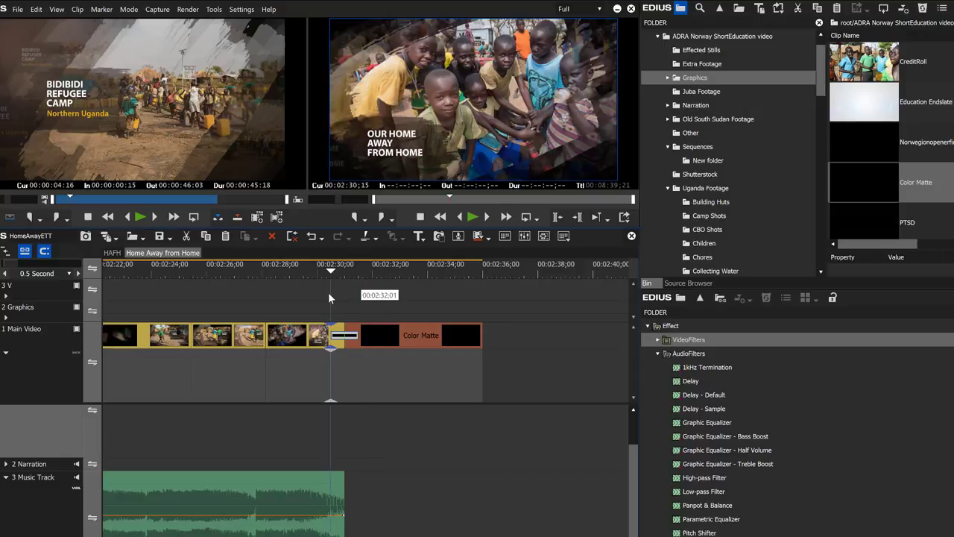
pyautogui.press('space')
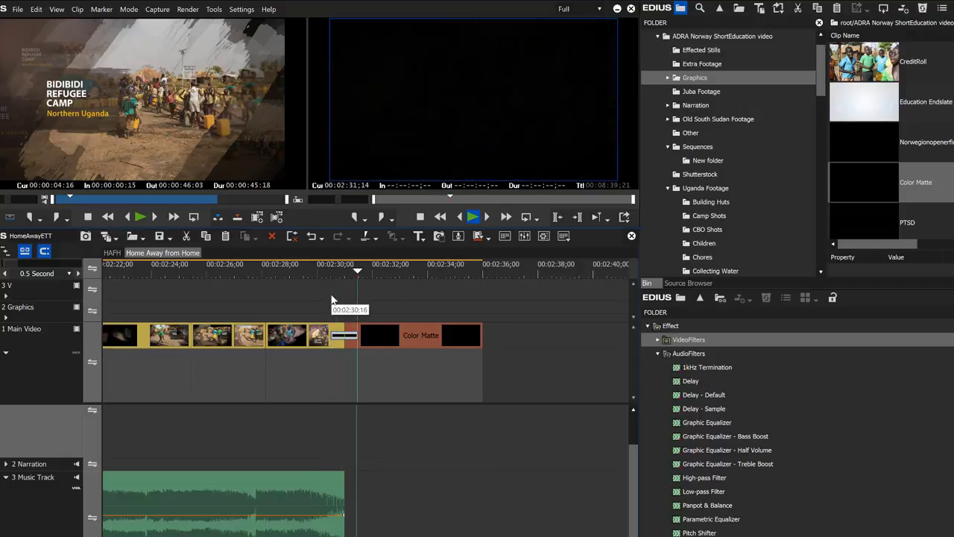
pyautogui.press('space')
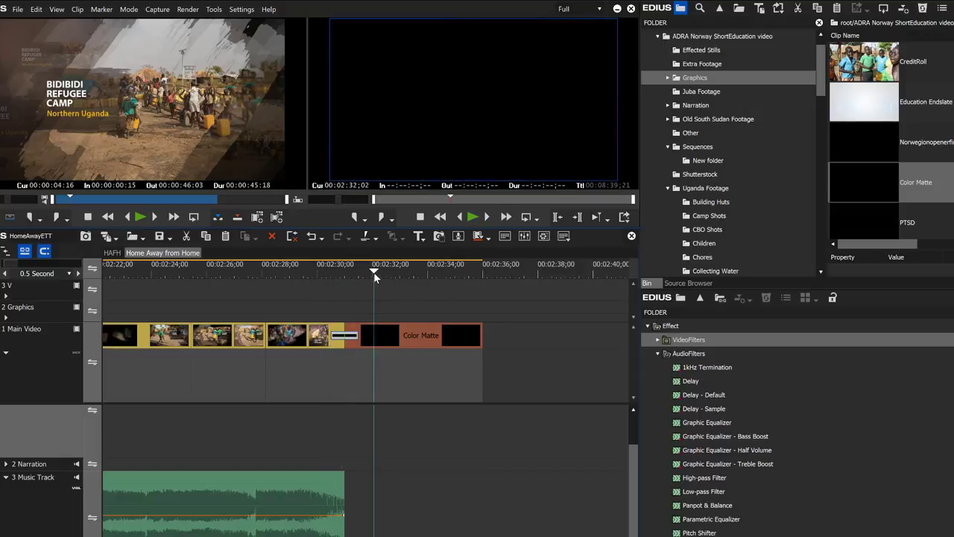